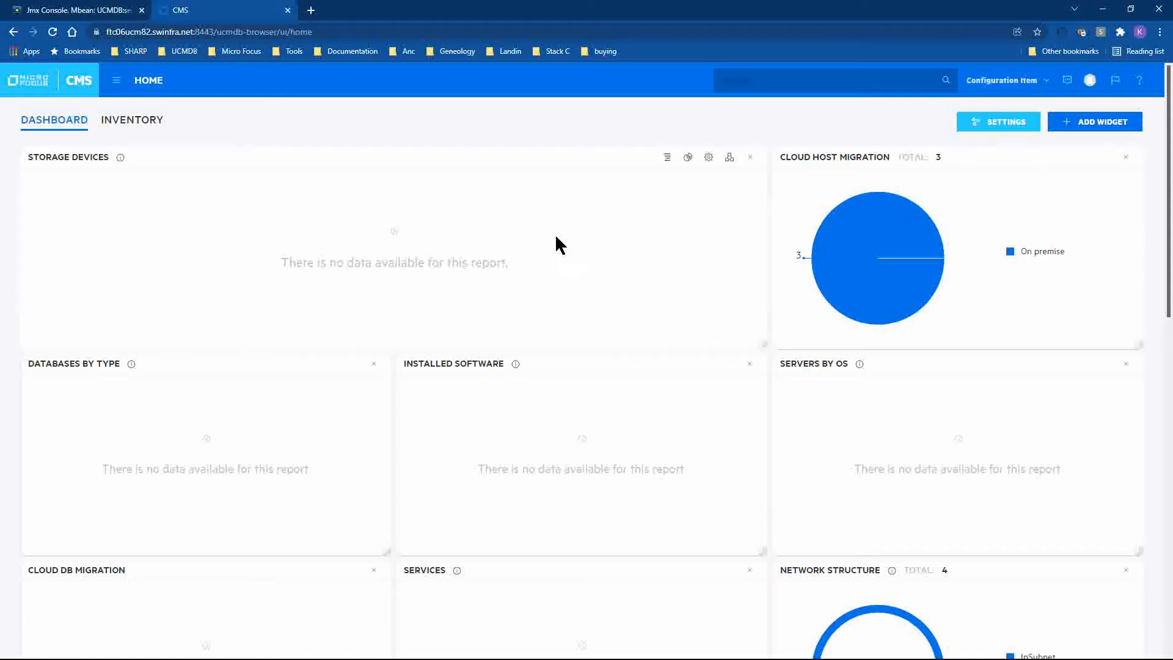
Open the IP ranges of the FTC06UCM82 probe in Probe Setup
click(116, 80)
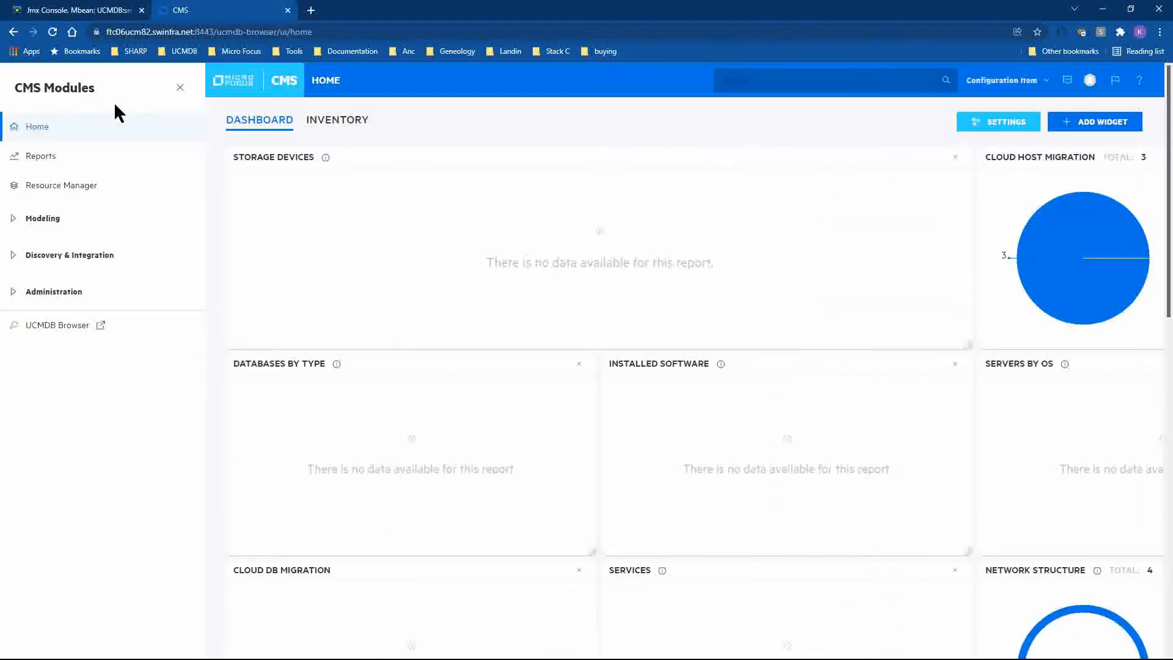
click(12, 257)
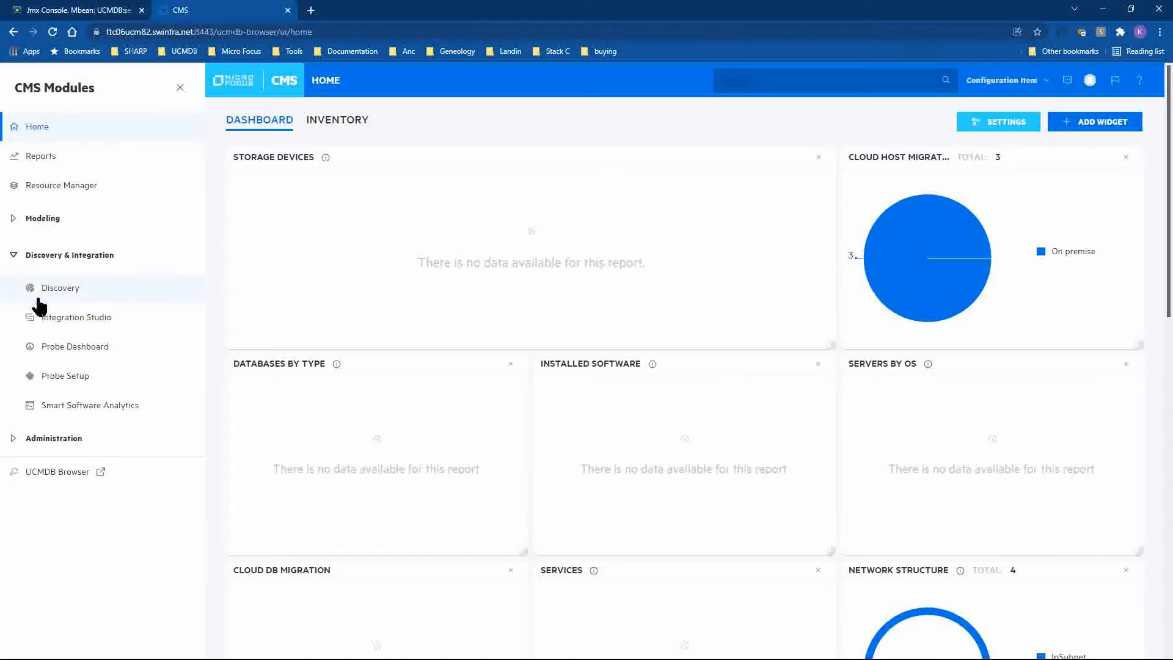
click(75, 377)
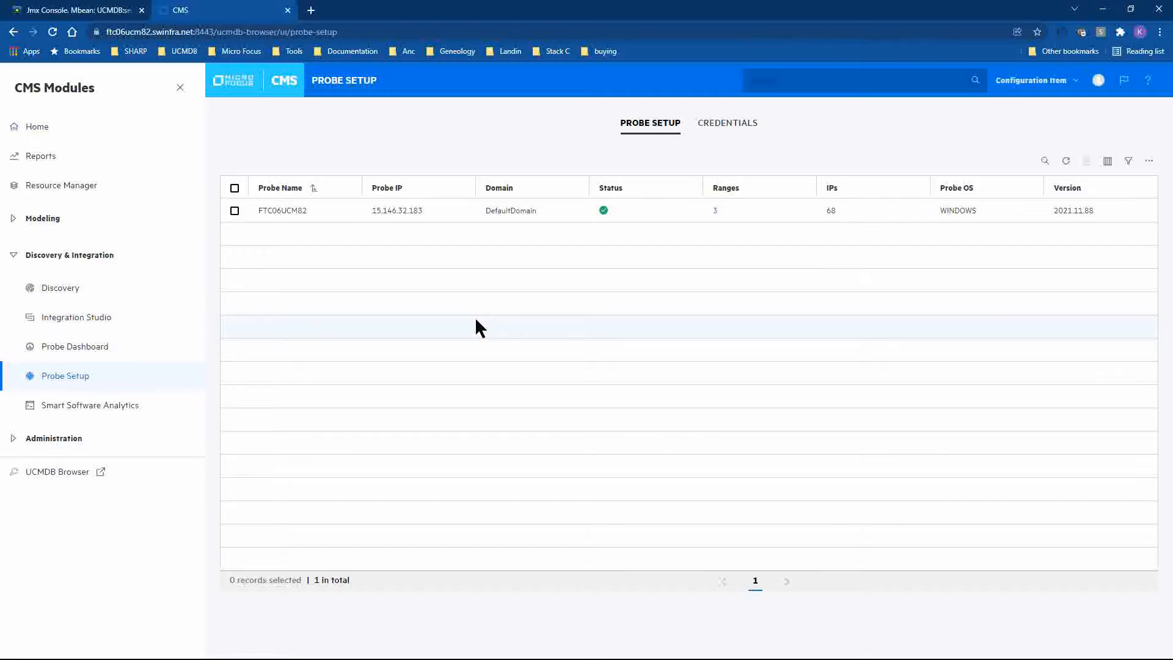
click(715, 212)
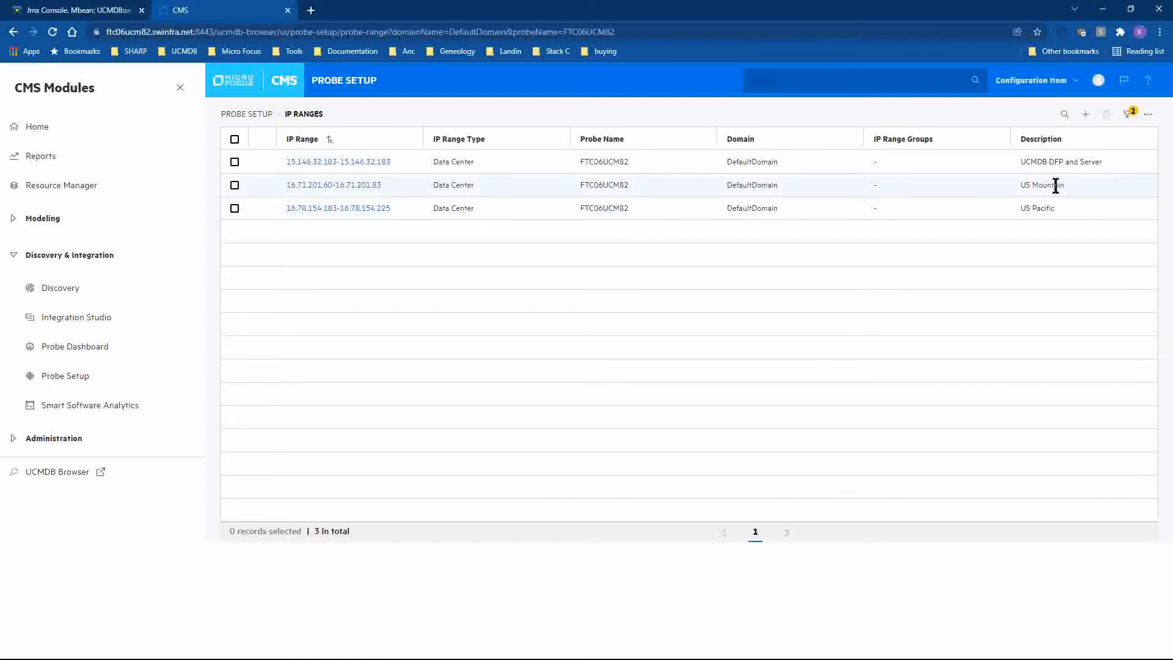
Select the 15.146.32.183 IP range described as UCMDB DFP and Server and start adding it to IP range groups
click(234, 162)
click(1085, 113)
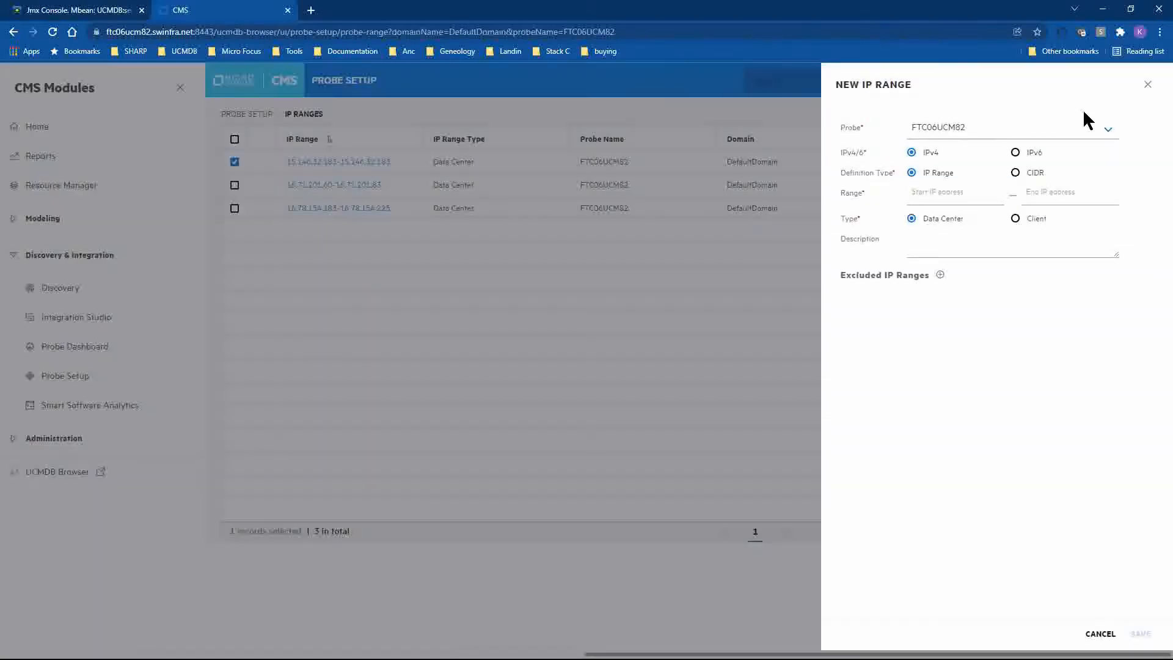
click(1148, 85)
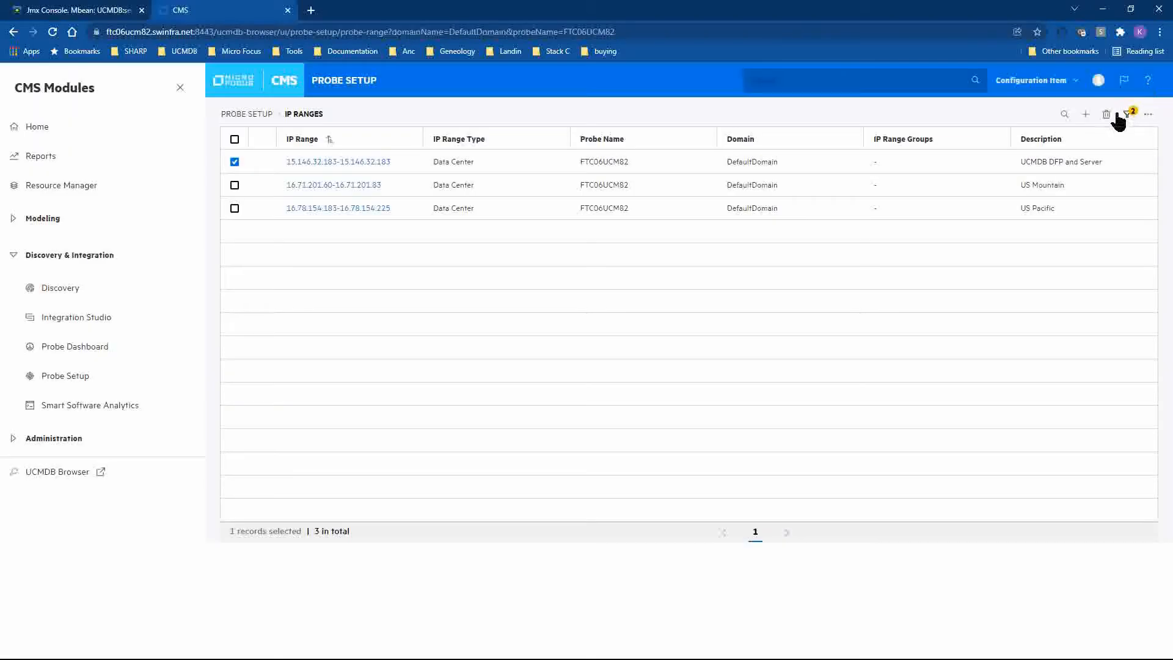
click(1148, 117)
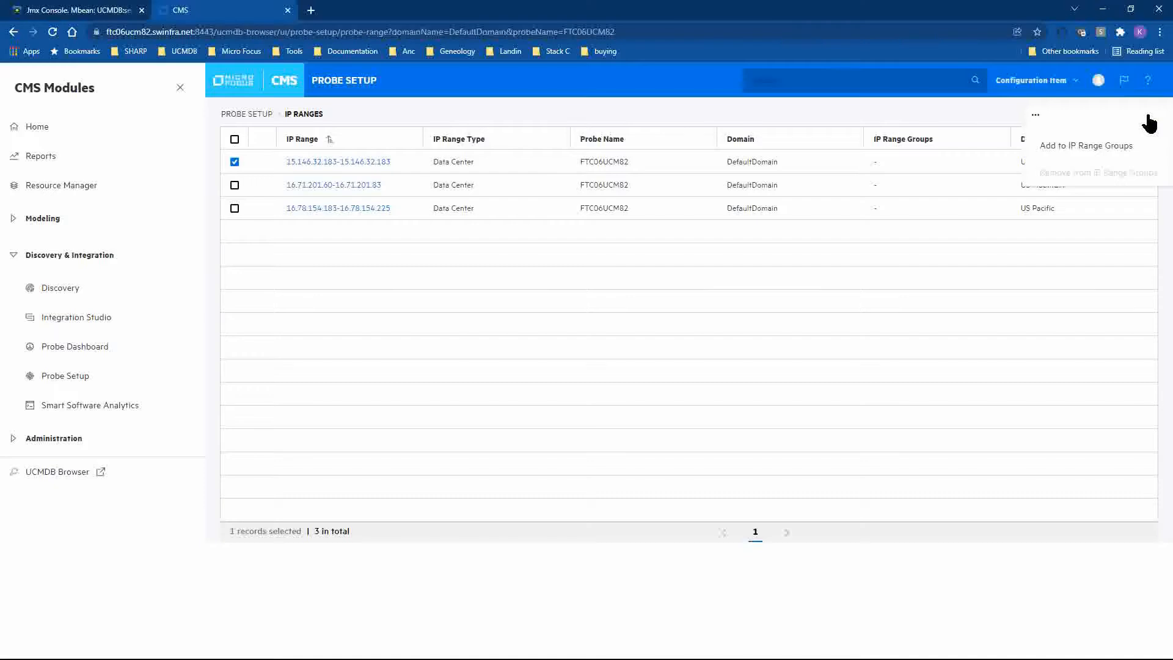
click(1093, 146)
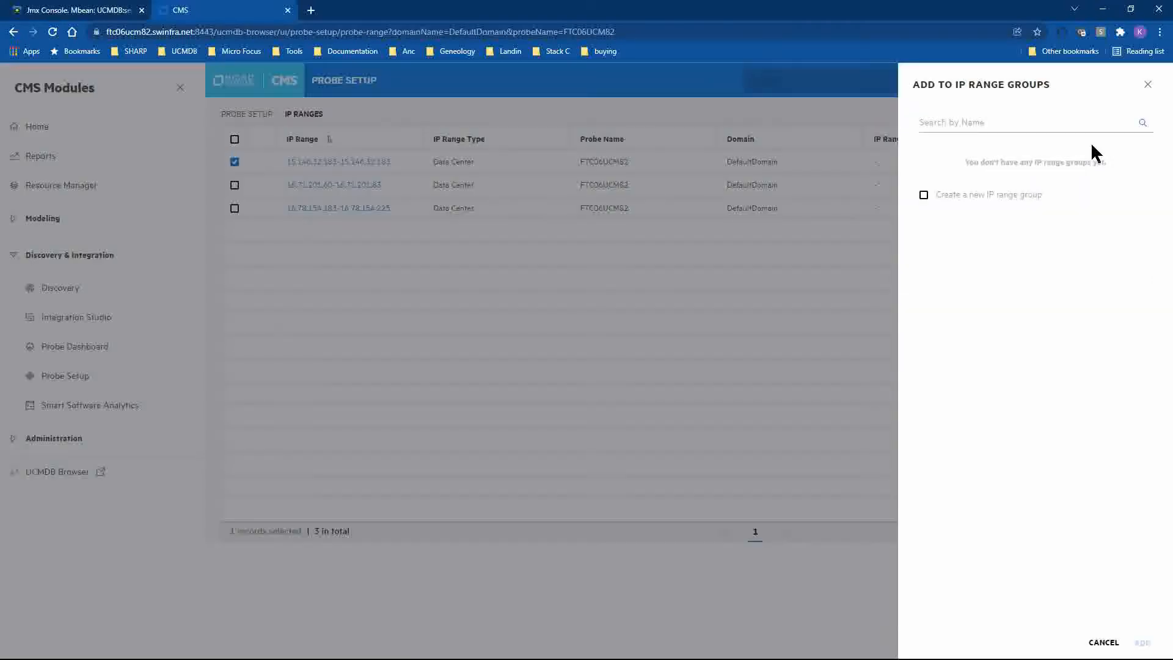
click(994, 121)
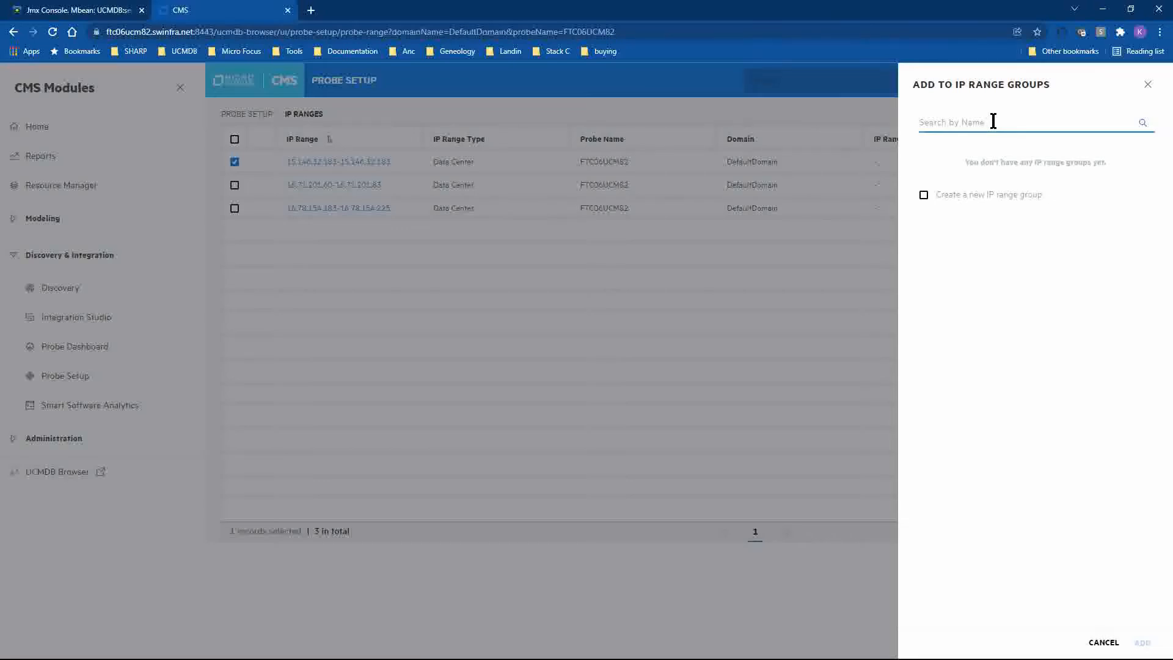
text(UCMDB)
drag(961, 119, 904, 127)
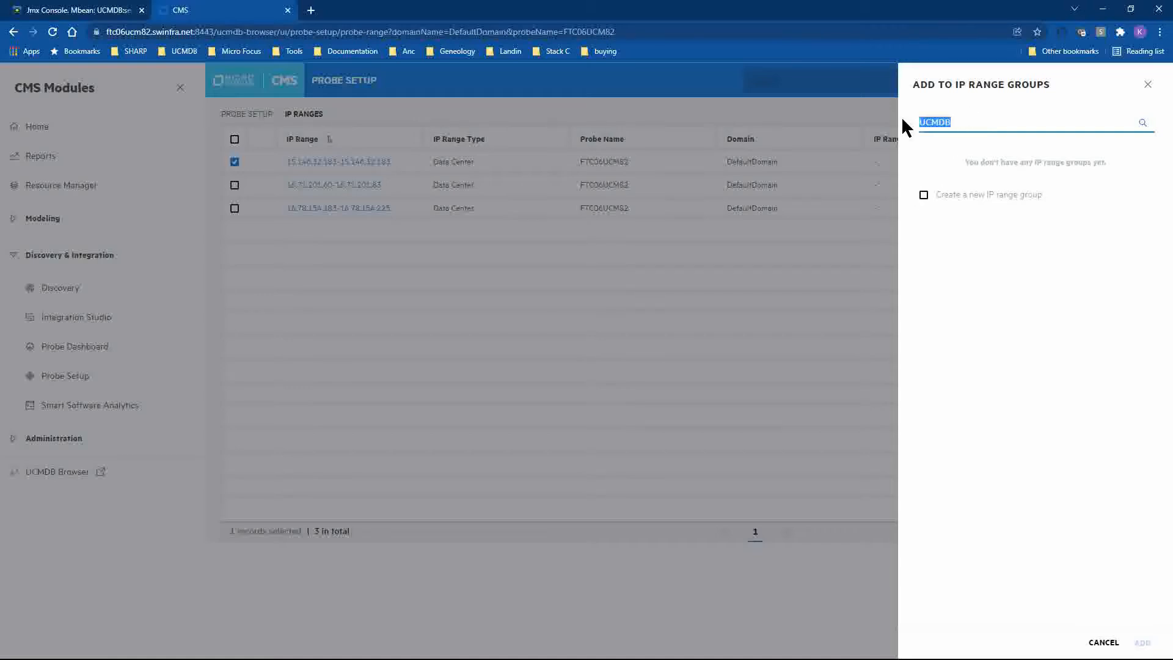
key(BackSpace)
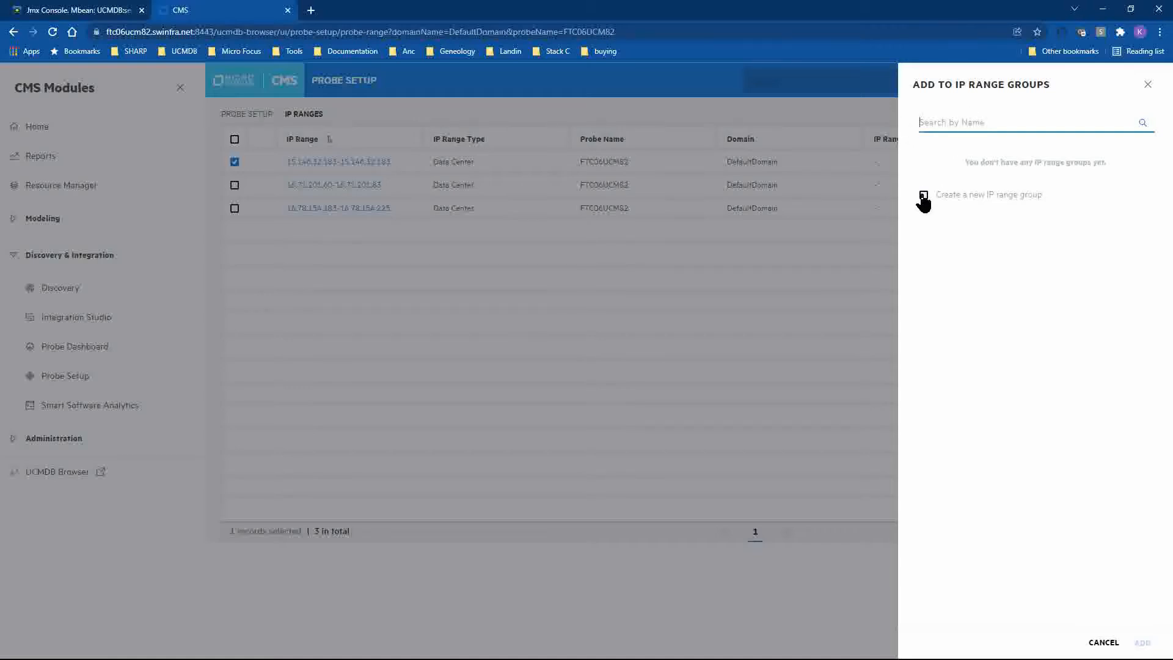
Create a new IP range group named UCMDB and add the selected range to it
click(924, 195)
click(952, 195)
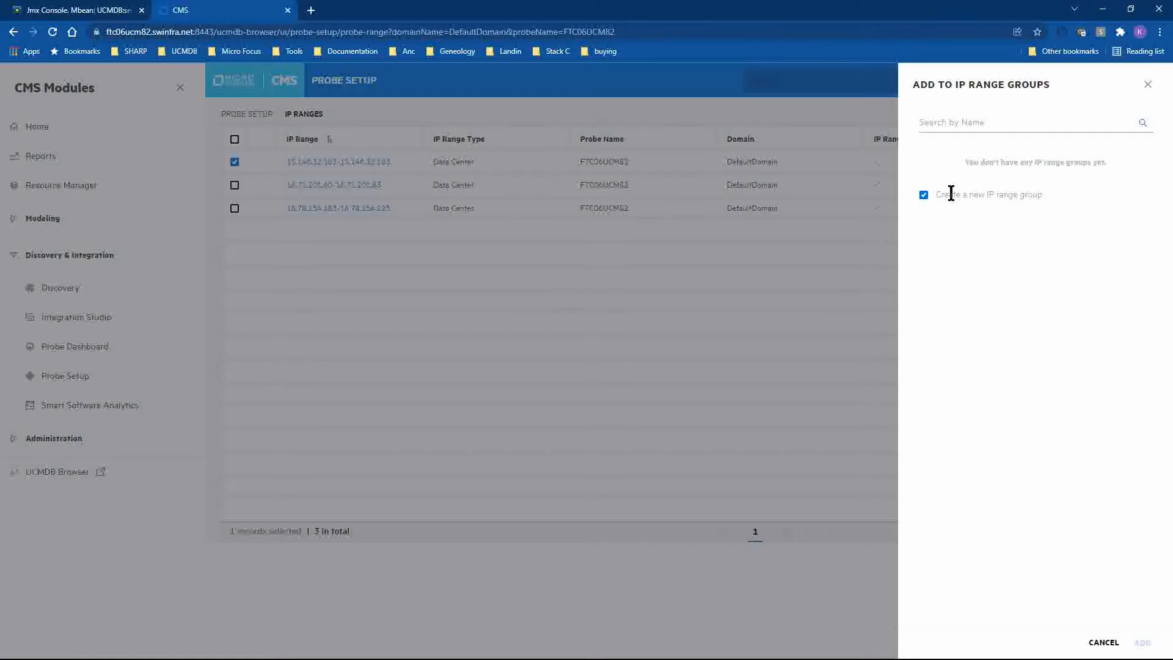
text(UCMDB)
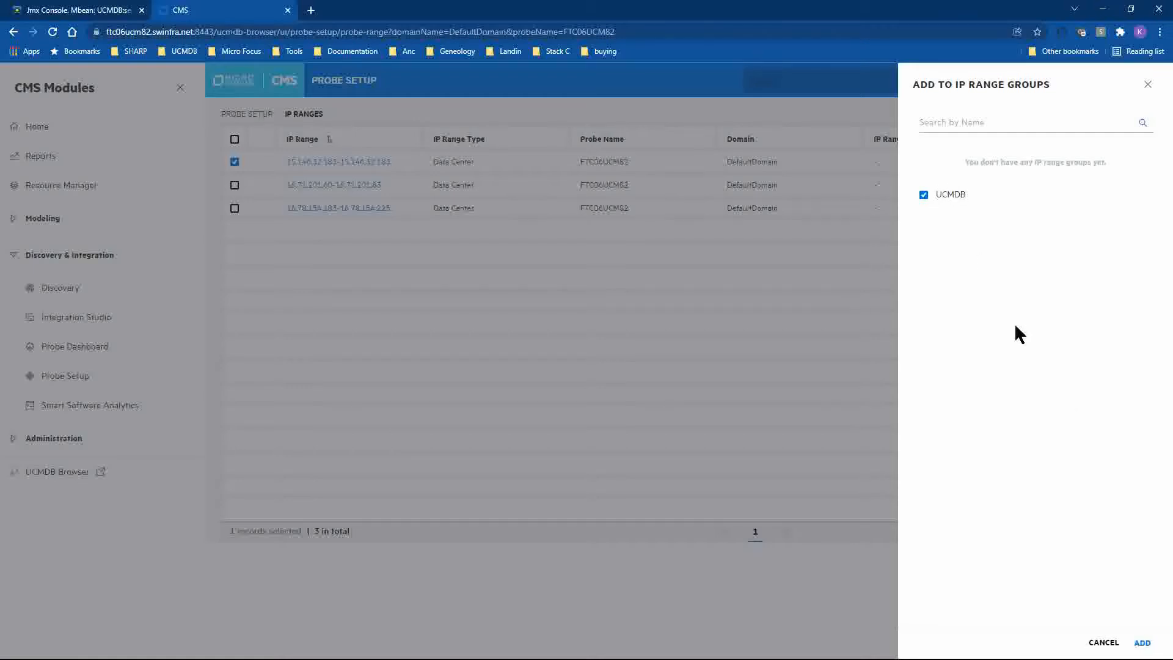
click(1142, 643)
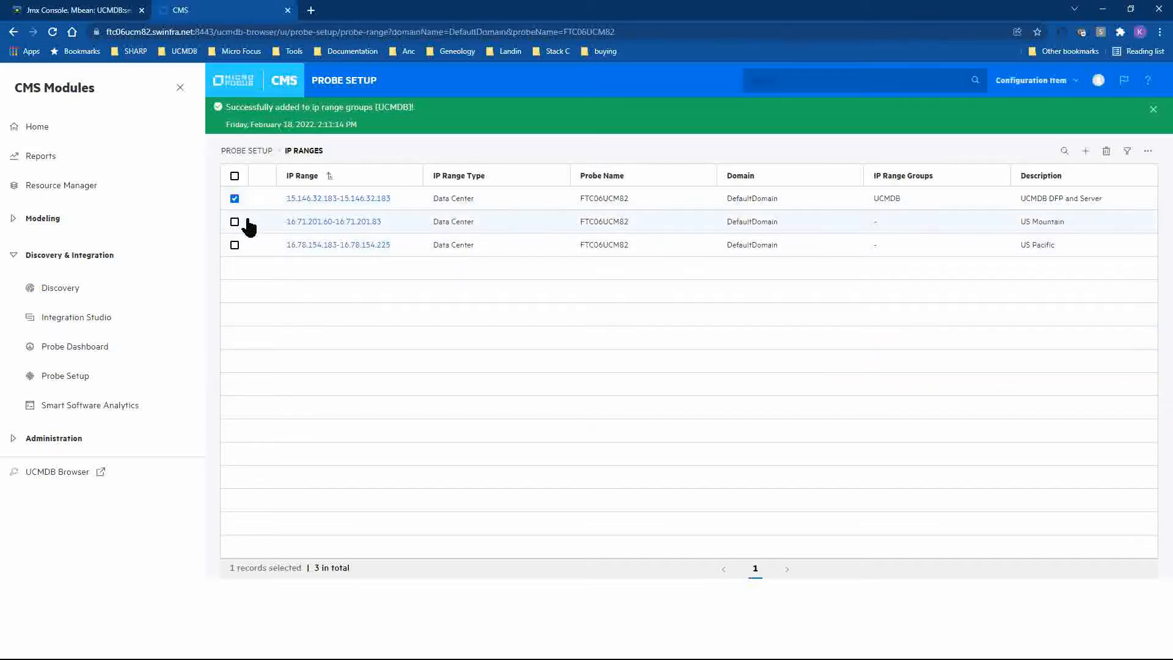
Add only the 16.71.201.60-16.71.201.83 range to a new IP range group named US Mountain
click(235, 198)
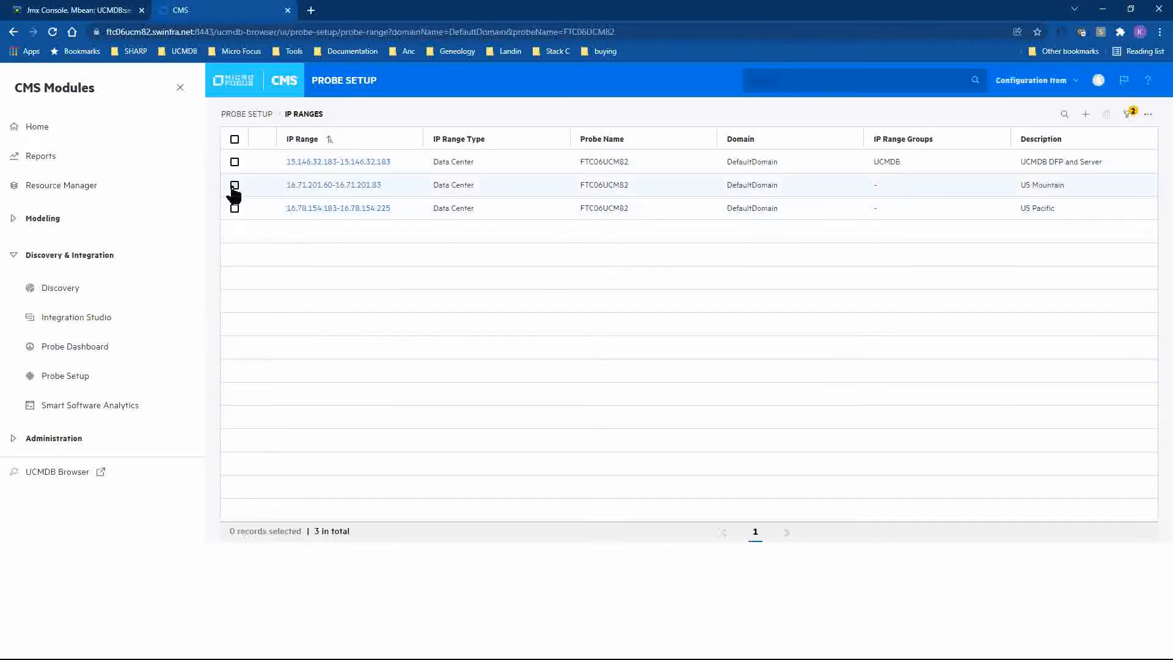
click(235, 185)
click(1149, 115)
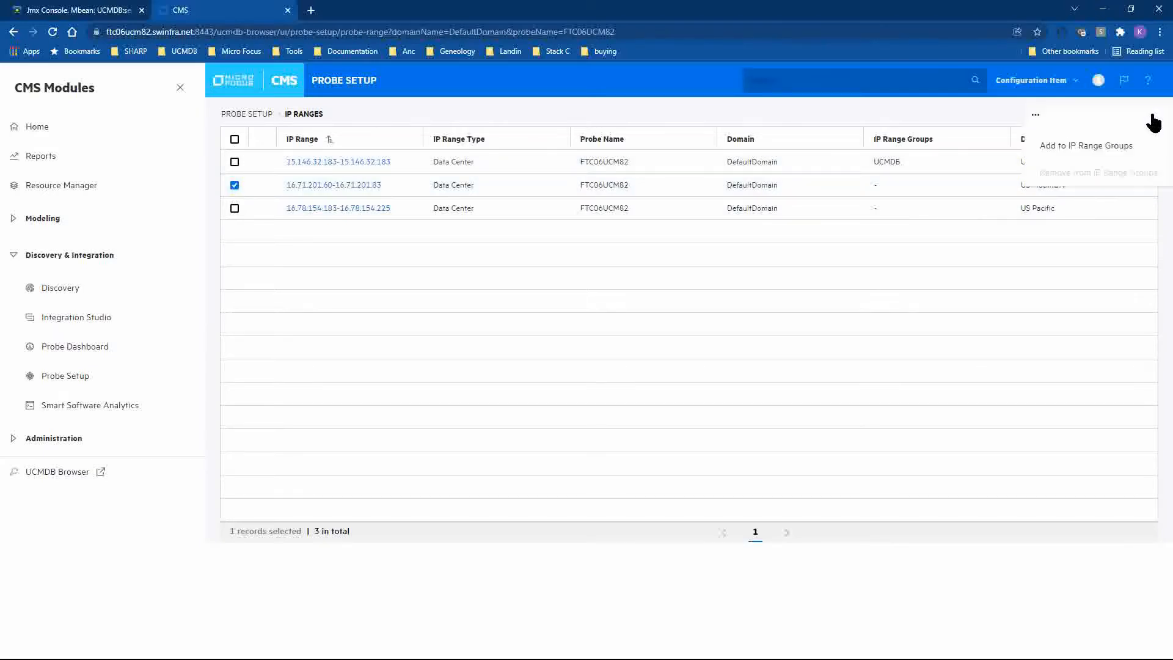
click(1082, 146)
click(924, 176)
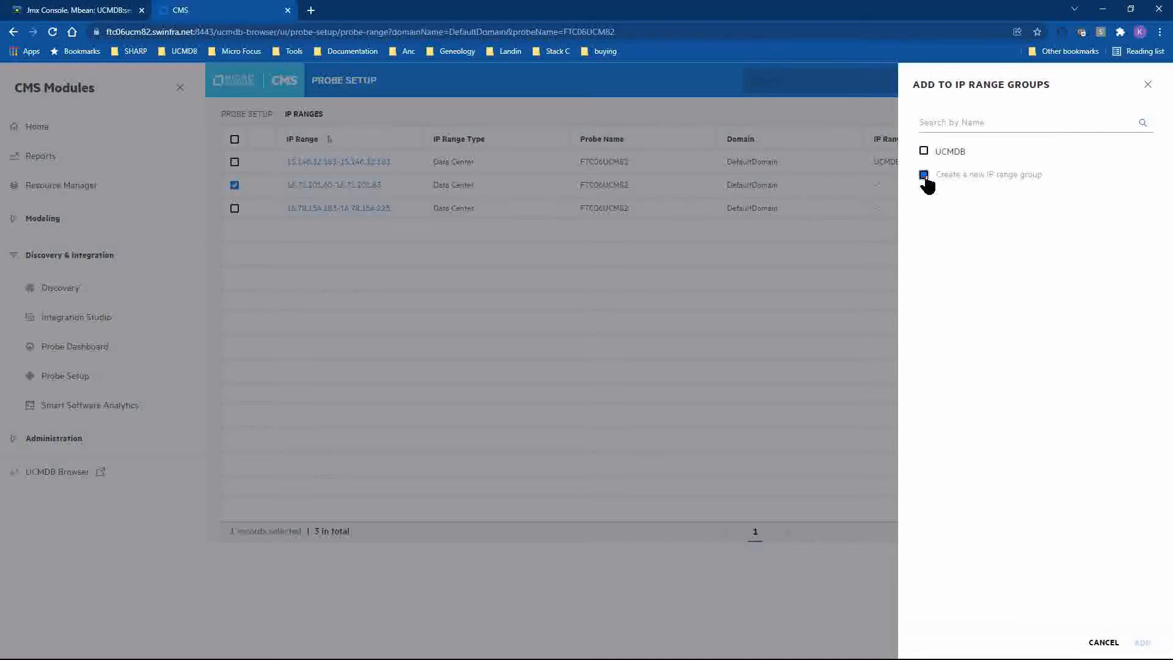
text(US Mountain)
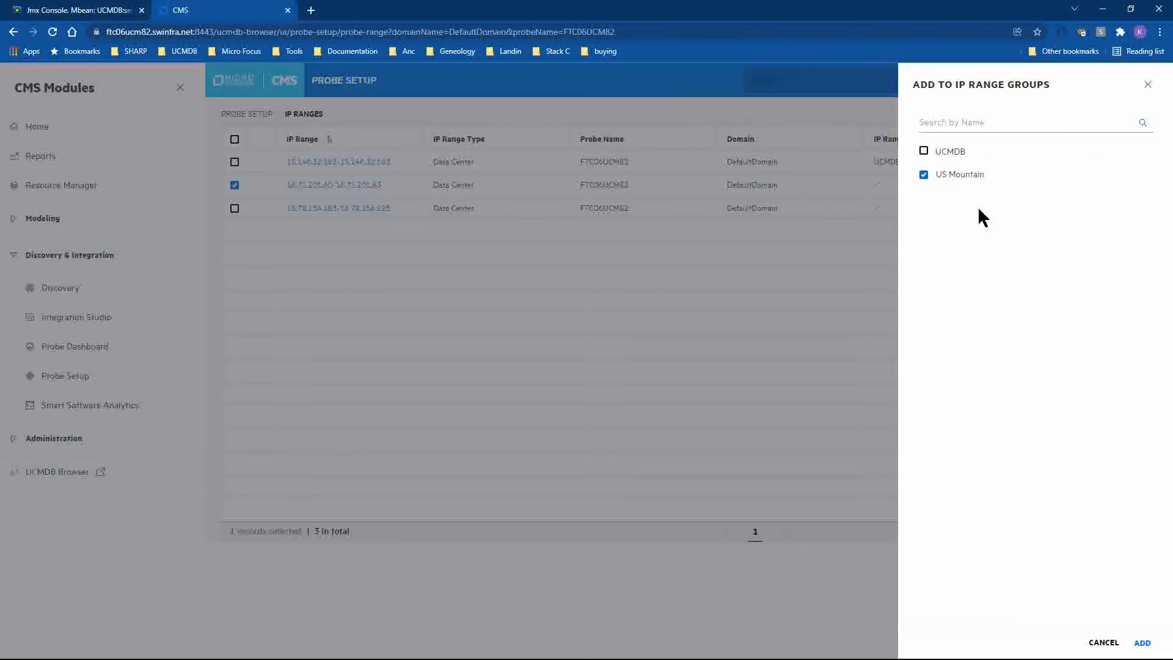
click(1142, 643)
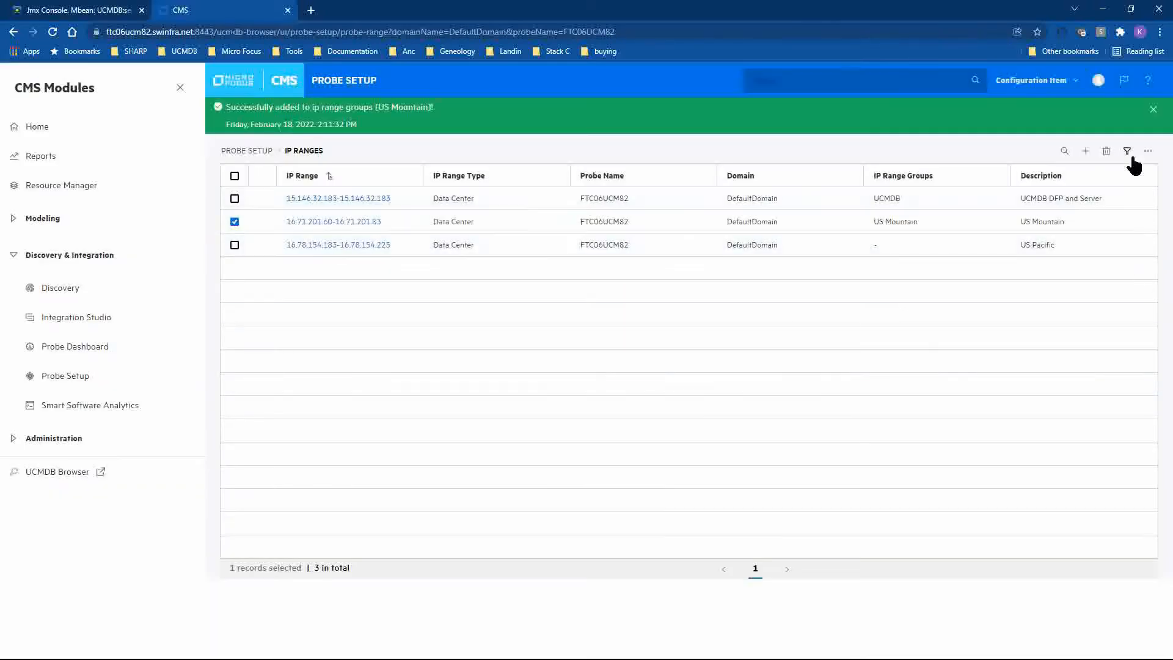
Add only the 16.78.154.183-16.78.154.225 range to a new IP range group named US Pacific
click(236, 222)
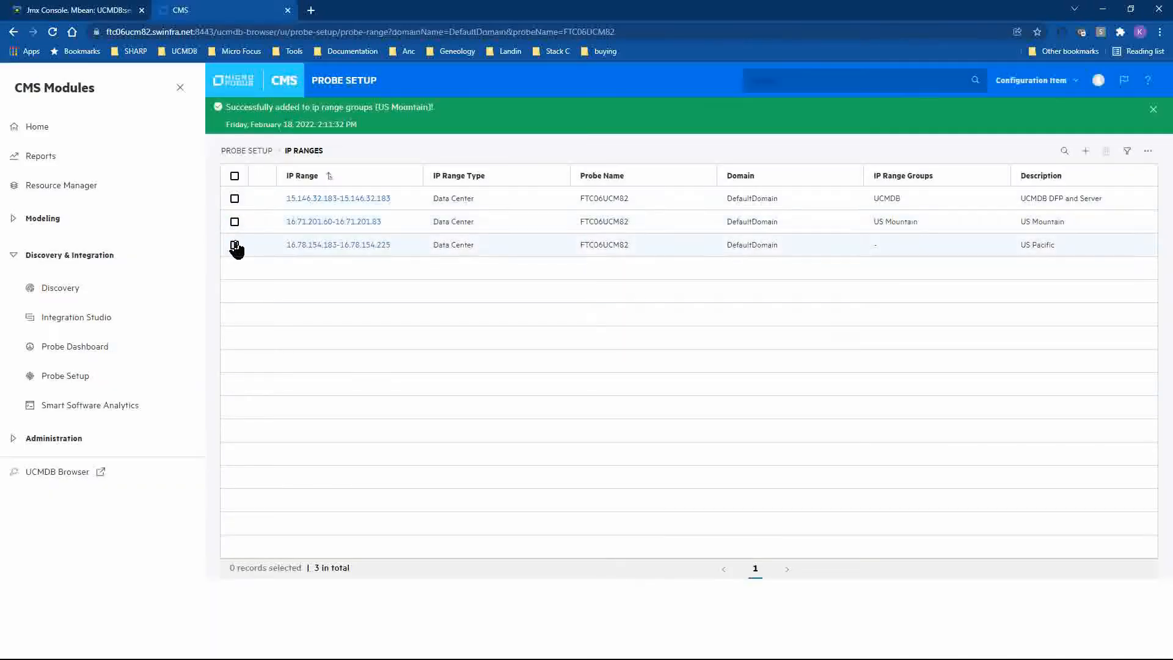
click(236, 245)
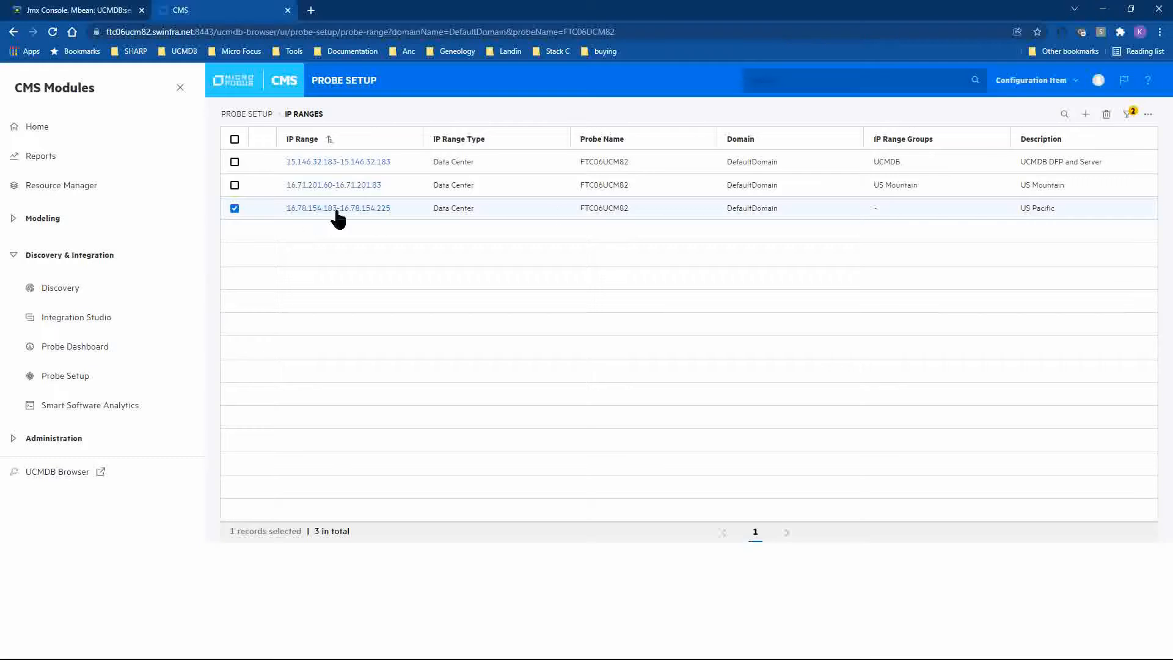
click(1149, 117)
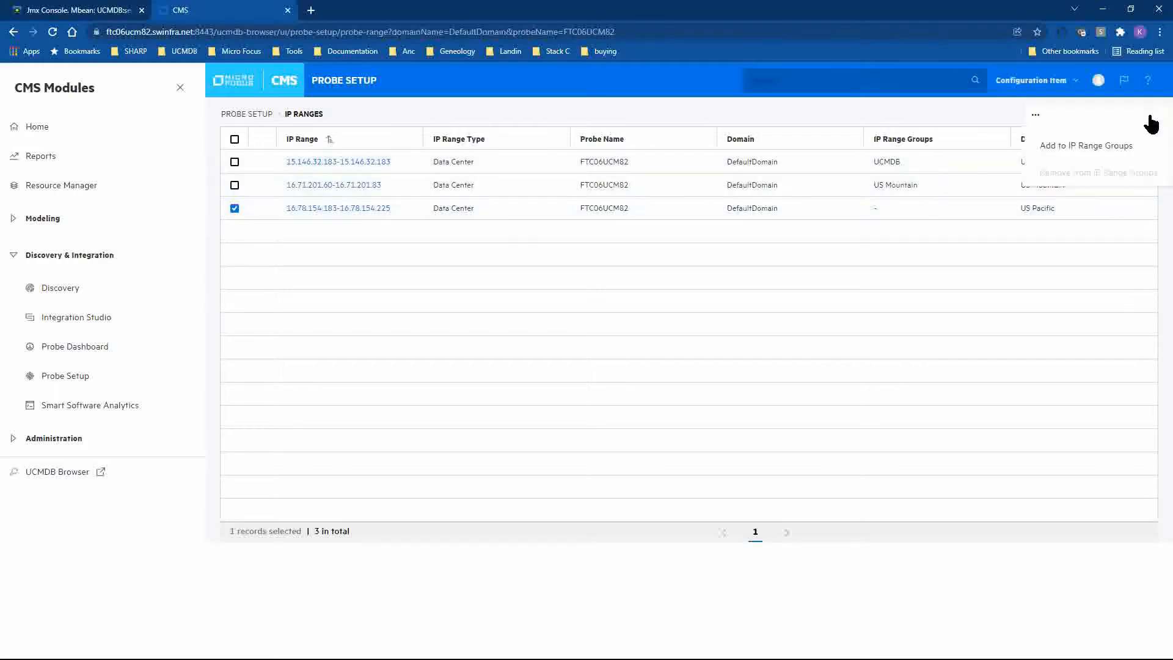
click(1130, 153)
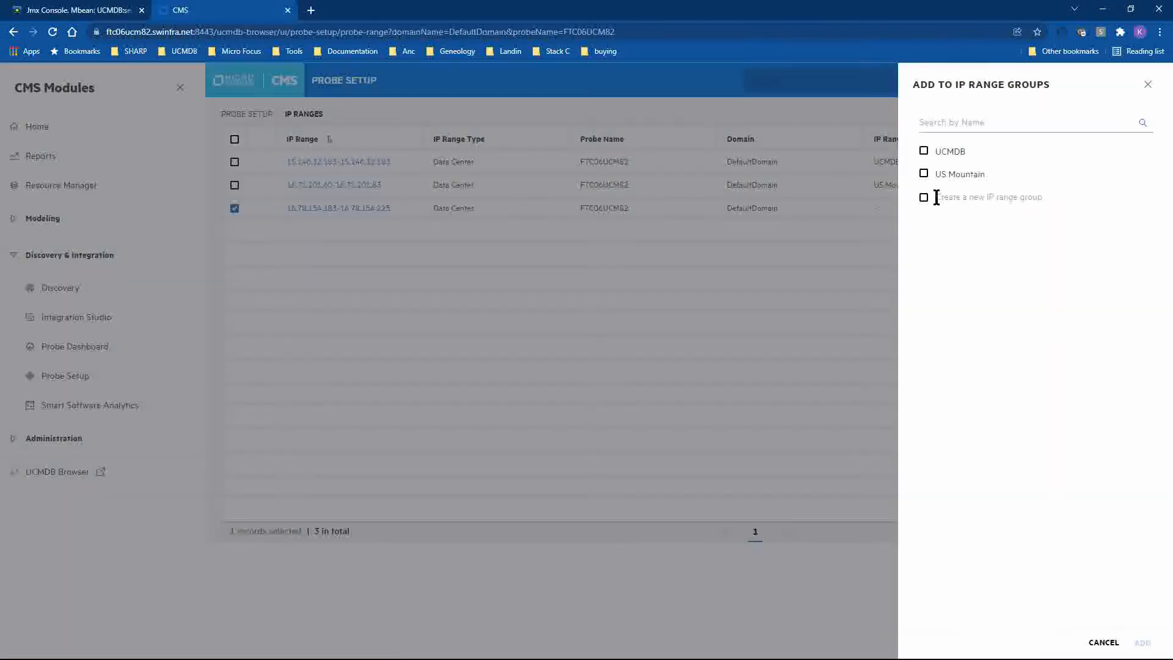
click(924, 197)
text(US Pacific)
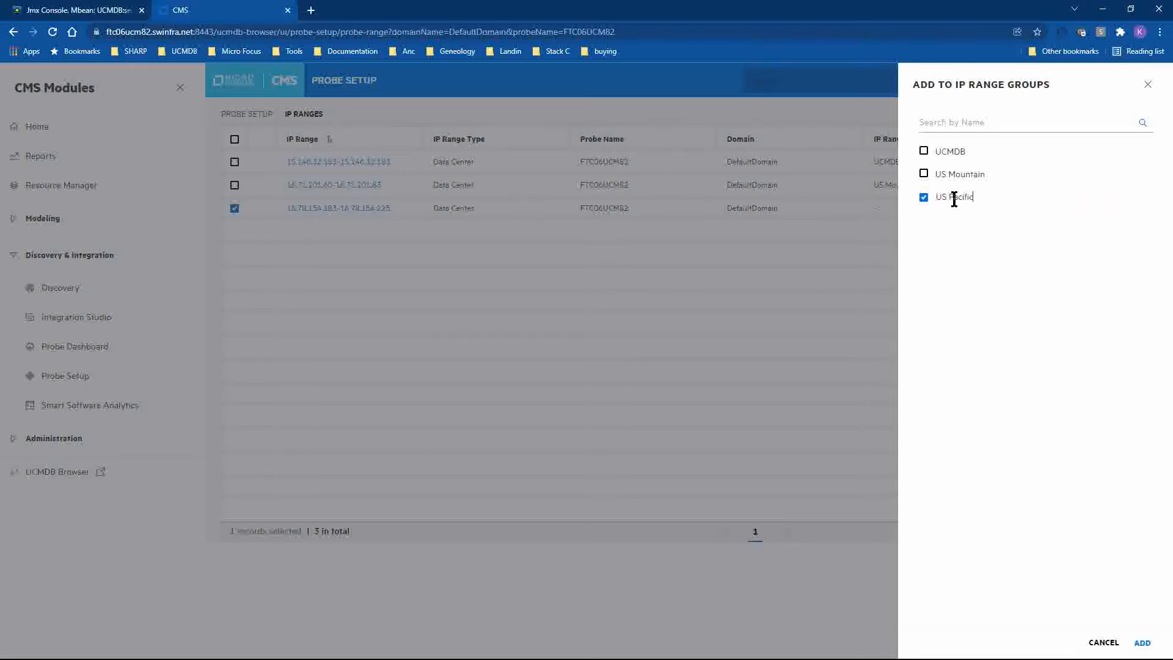
click(1142, 643)
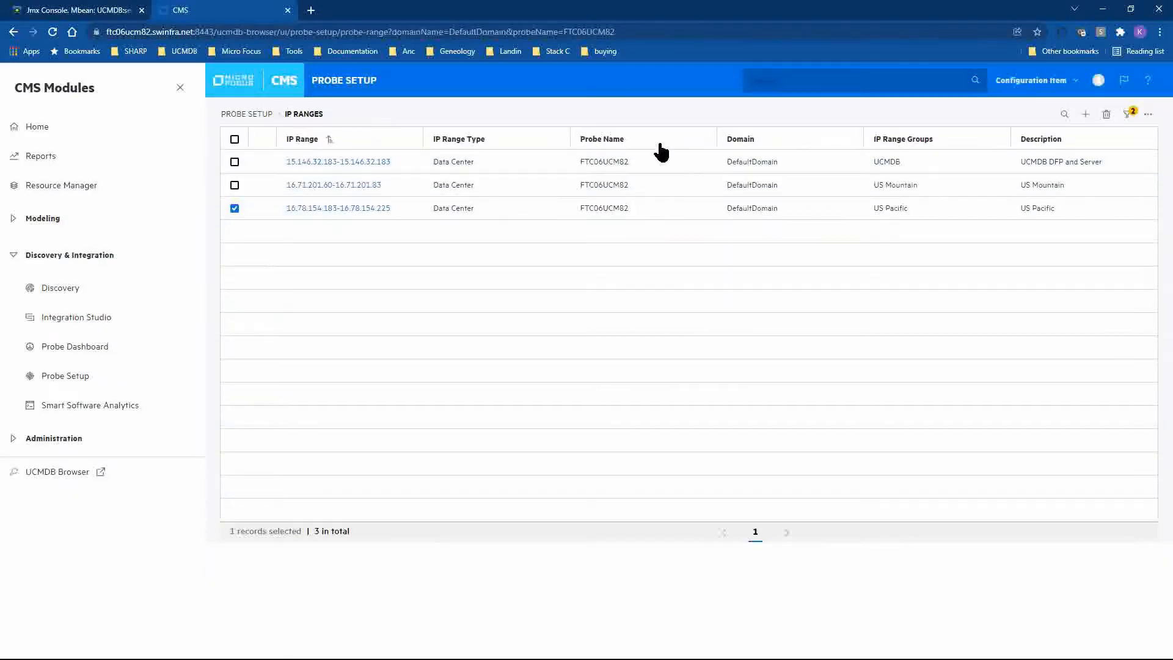
Create a new discovery zone named "My First Zone" with the description "The UCMDB Server itself"
click(63, 293)
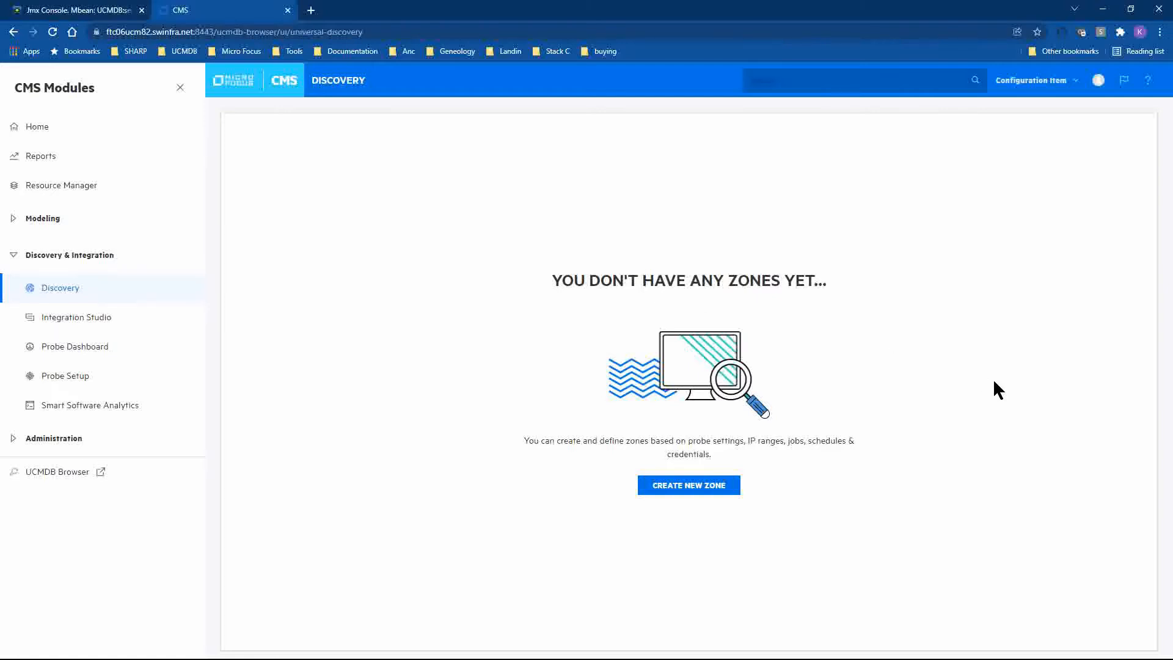
click(671, 492)
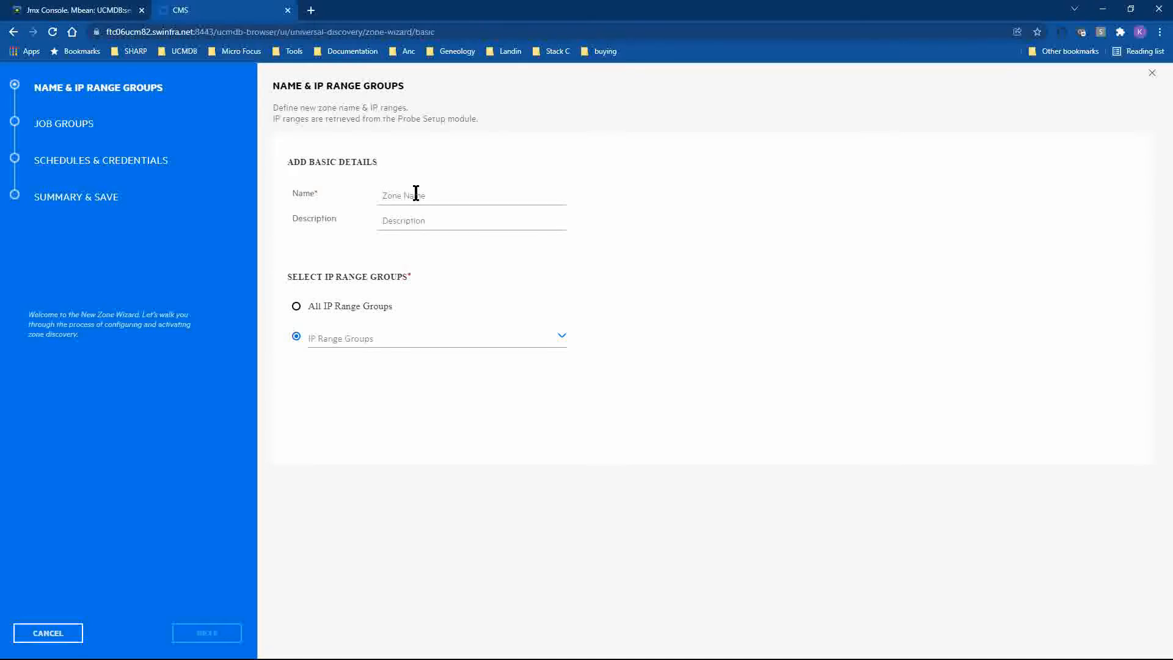
text(My First Zone)
key(Tab)
text(The UCMD)
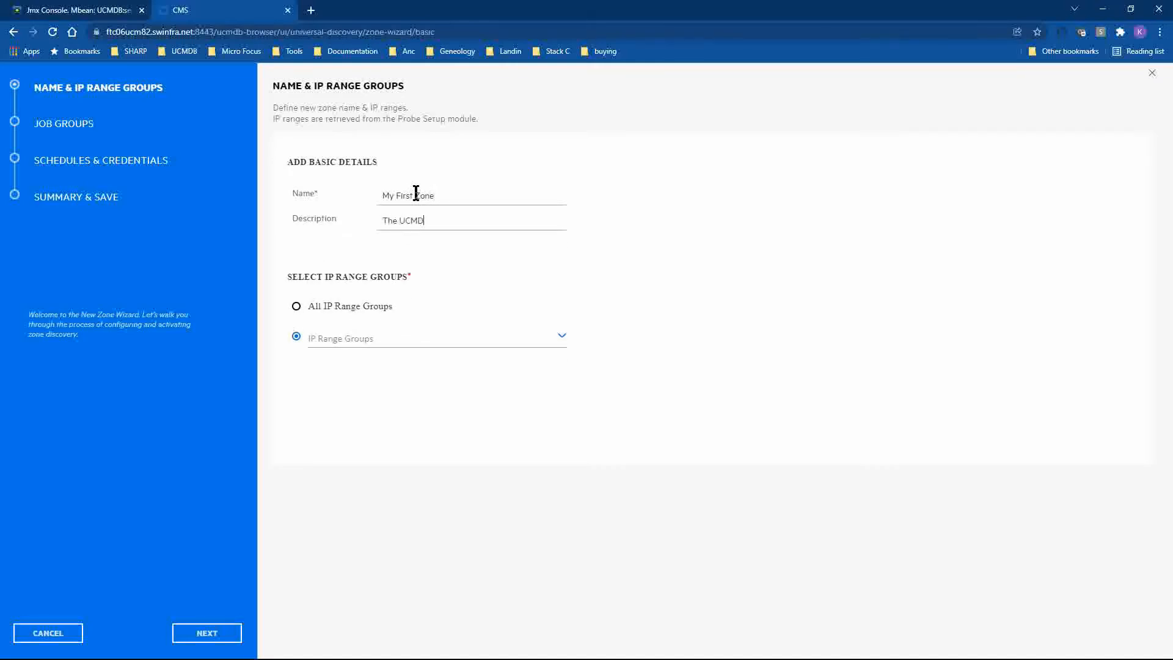
text(B Server itself)
click(563, 341)
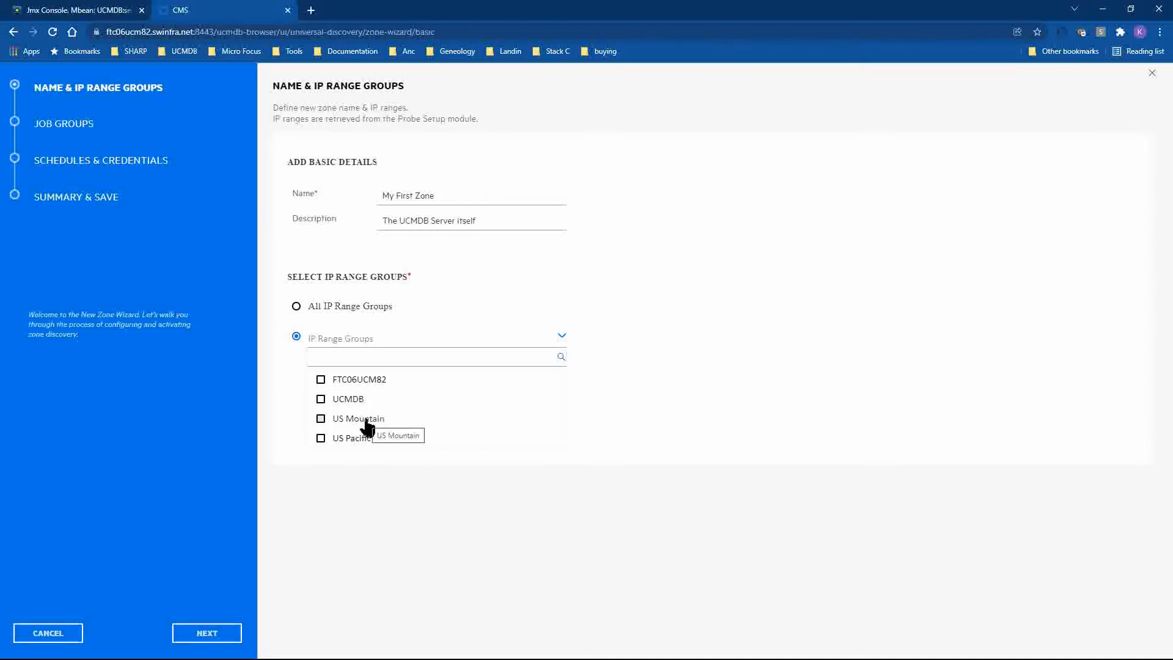
click(321, 401)
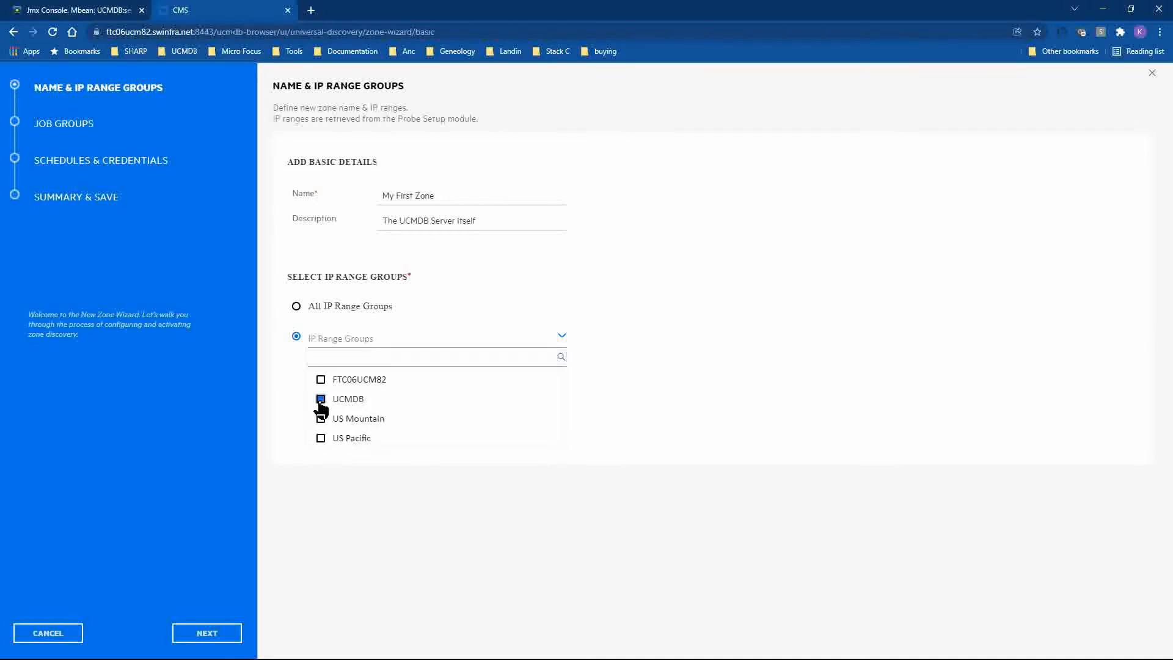
click(608, 388)
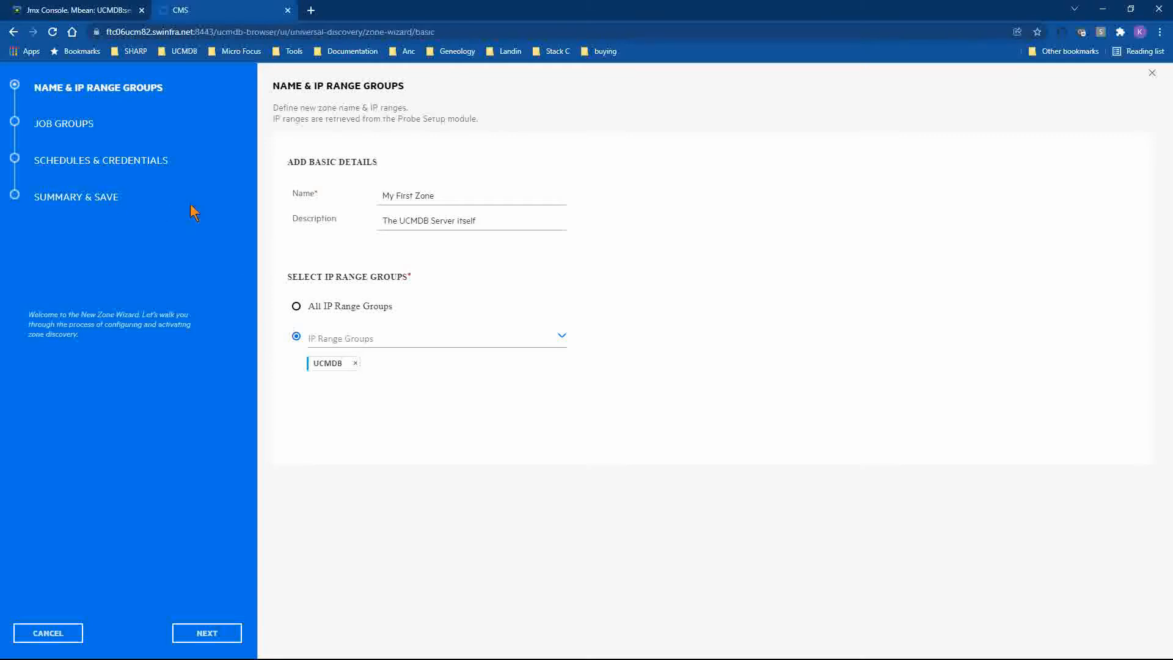
click(355, 364)
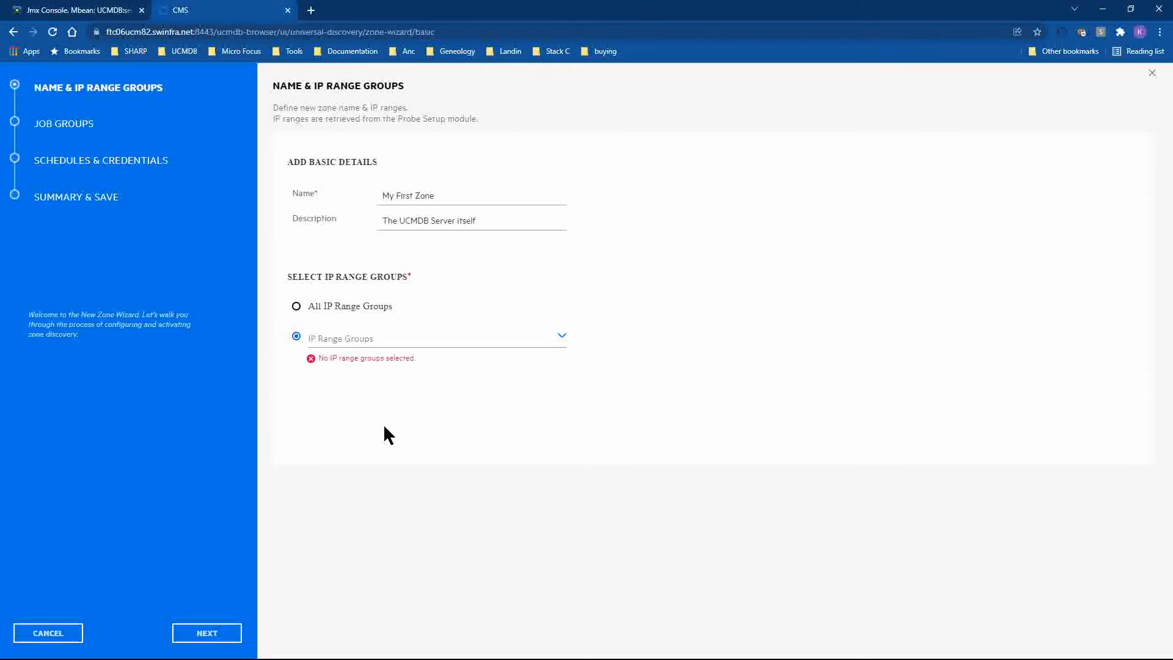
Assign the UCMDB IP range group to the zone and proceed to the job groups stage
click(558, 340)
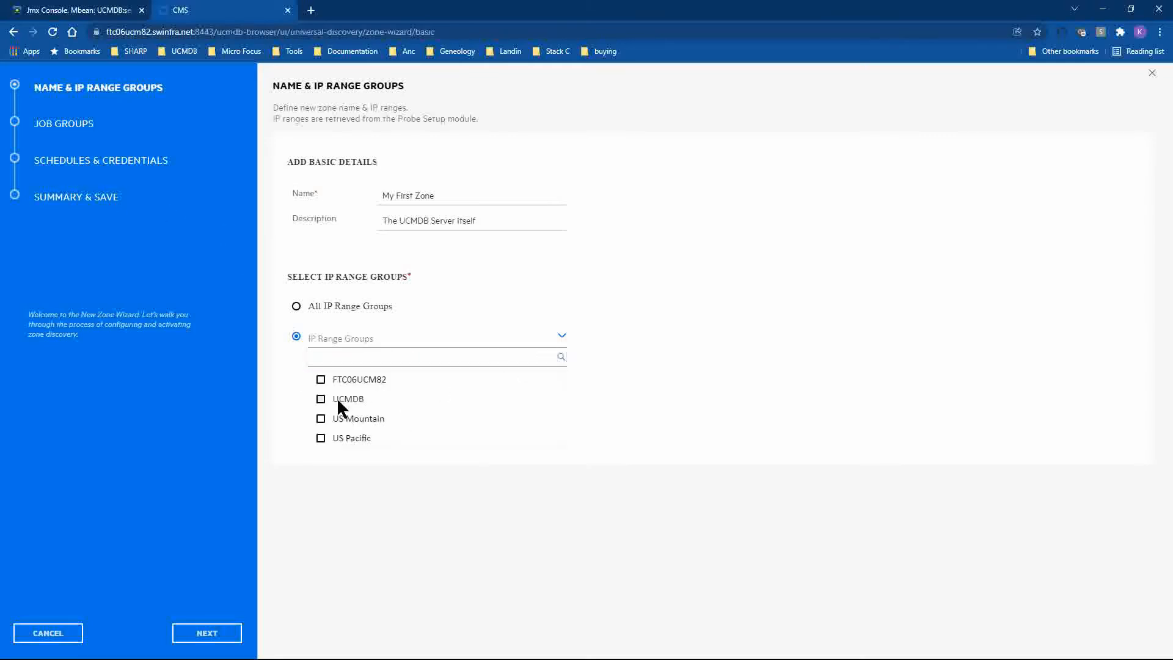
click(321, 399)
click(587, 386)
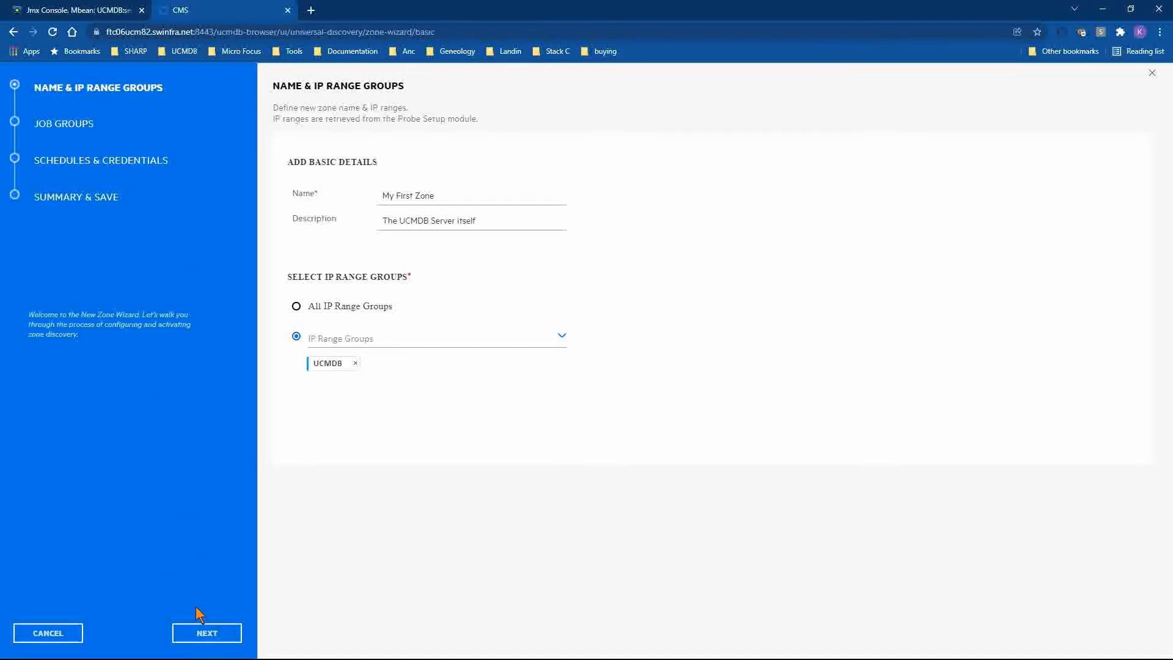
click(206, 635)
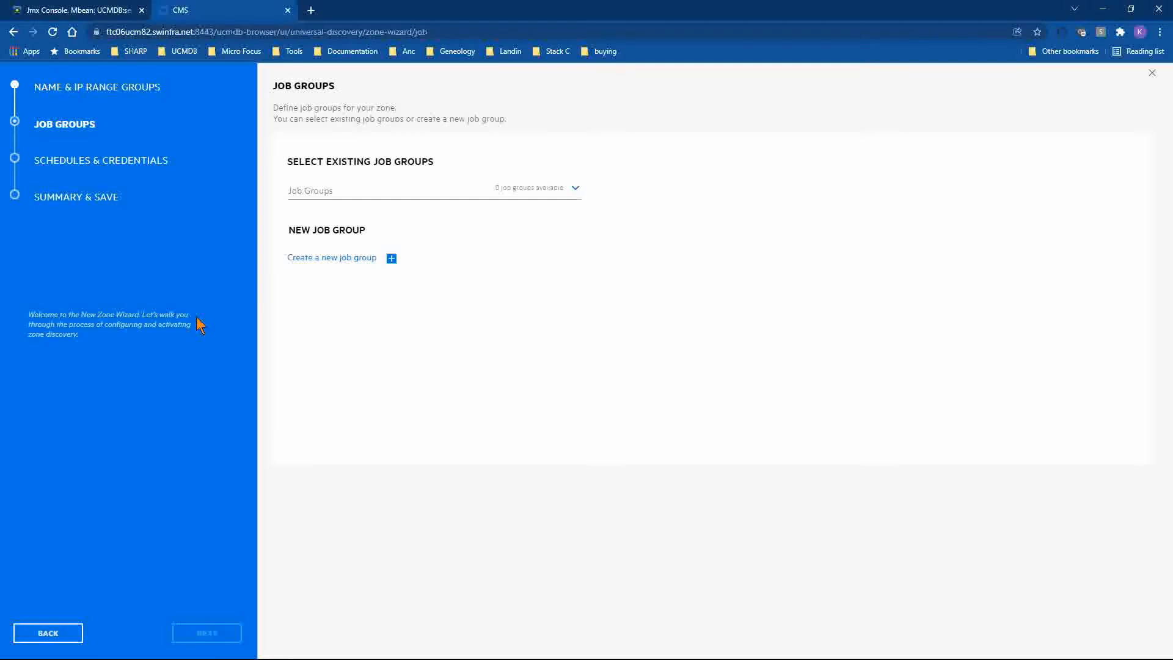
Create a new job group named "Host Application" with the description "Discovery of Host Applications"
click(318, 259)
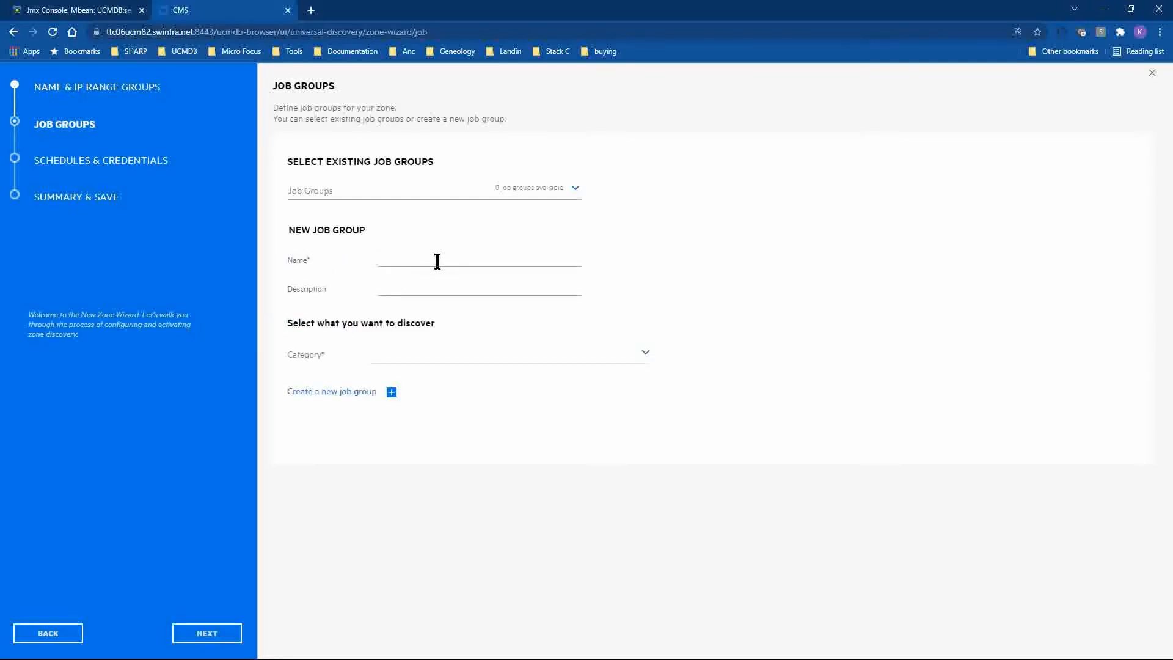
text(Host Applica)
text(tion)
text(Discover)
text(y of Host )
text(Applications)
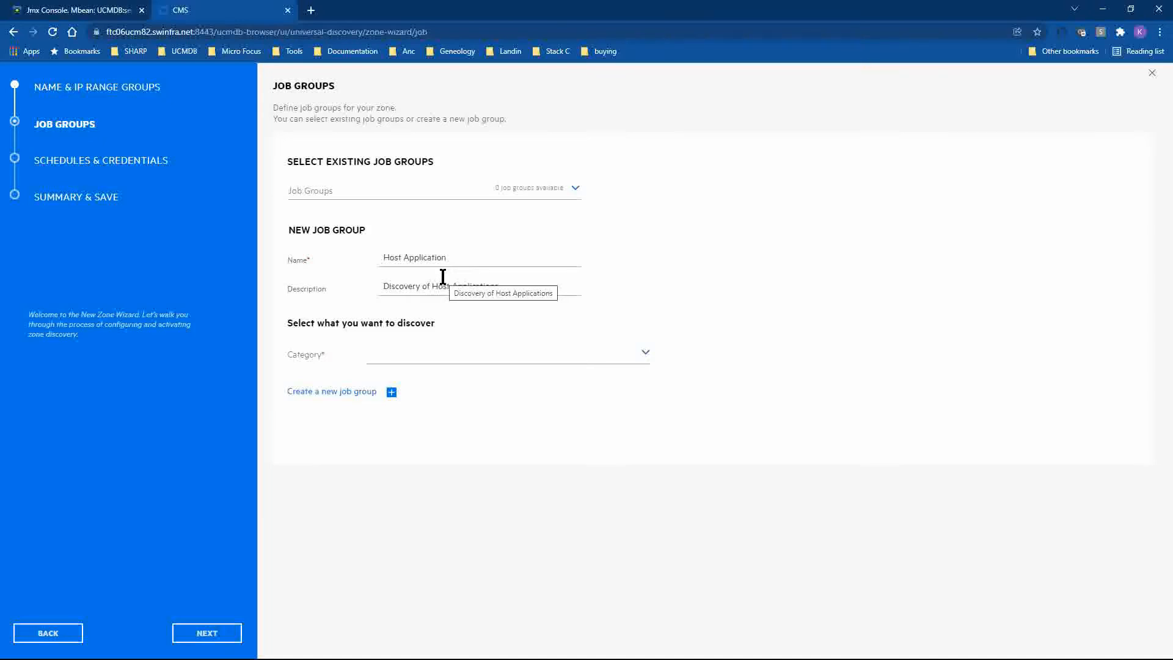
Set the job group's category to Network and Hosts, keep only Network and Host Information selected, and expand its customization settings
click(500, 363)
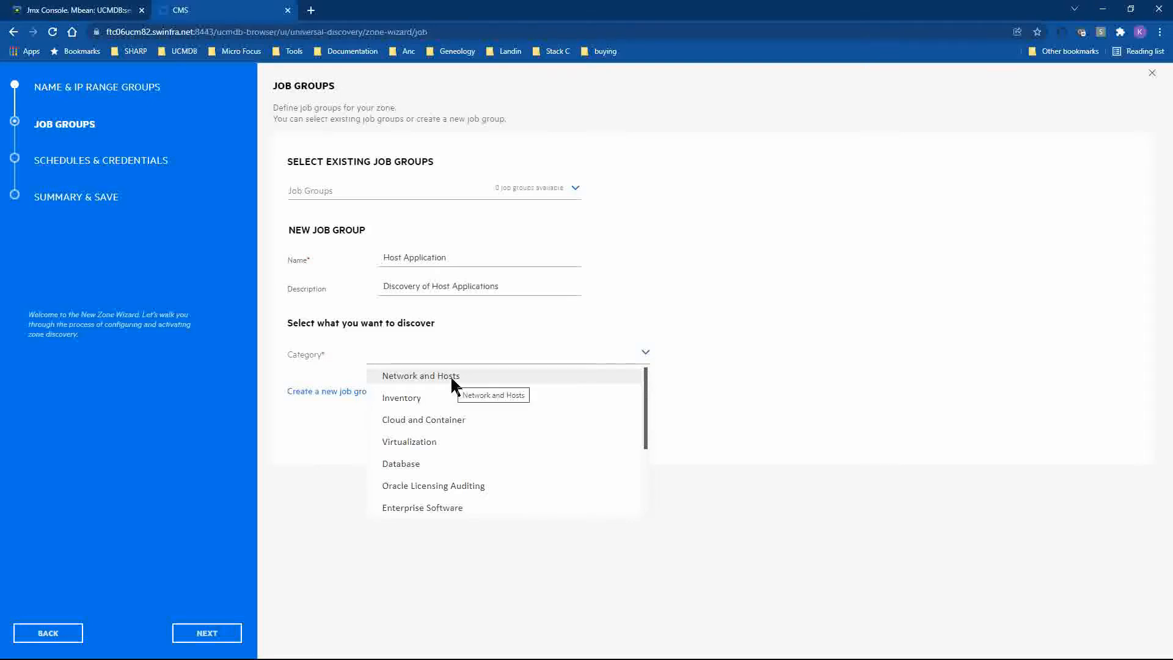
scroll(431, 412, down, 3)
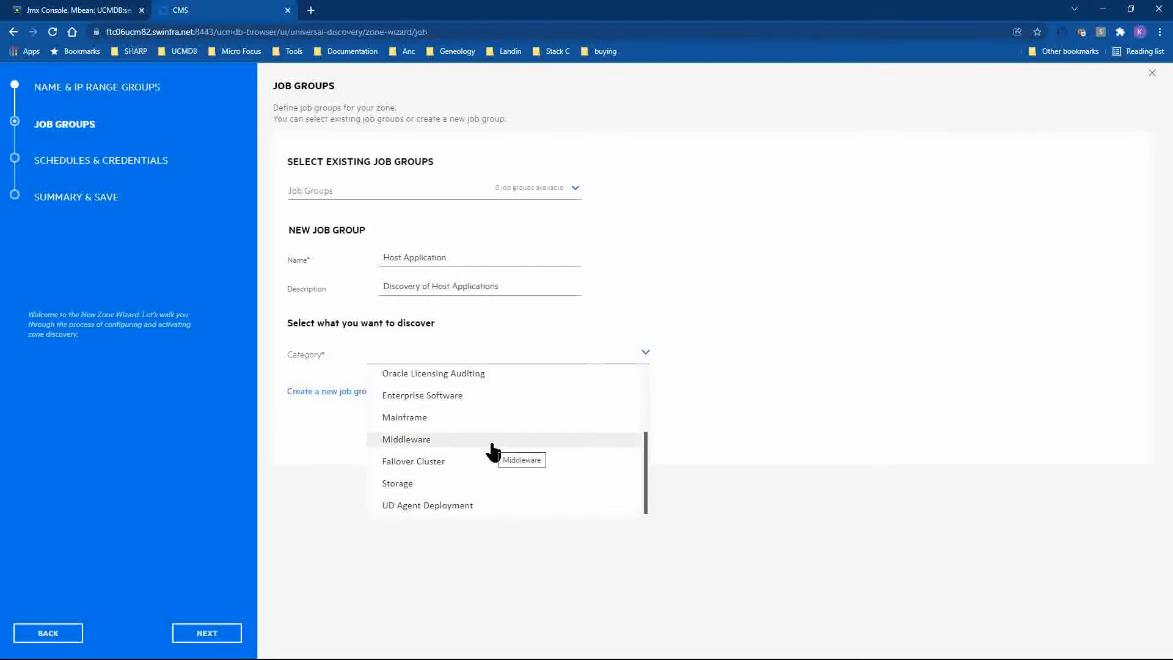
scroll(494, 452, up, 3)
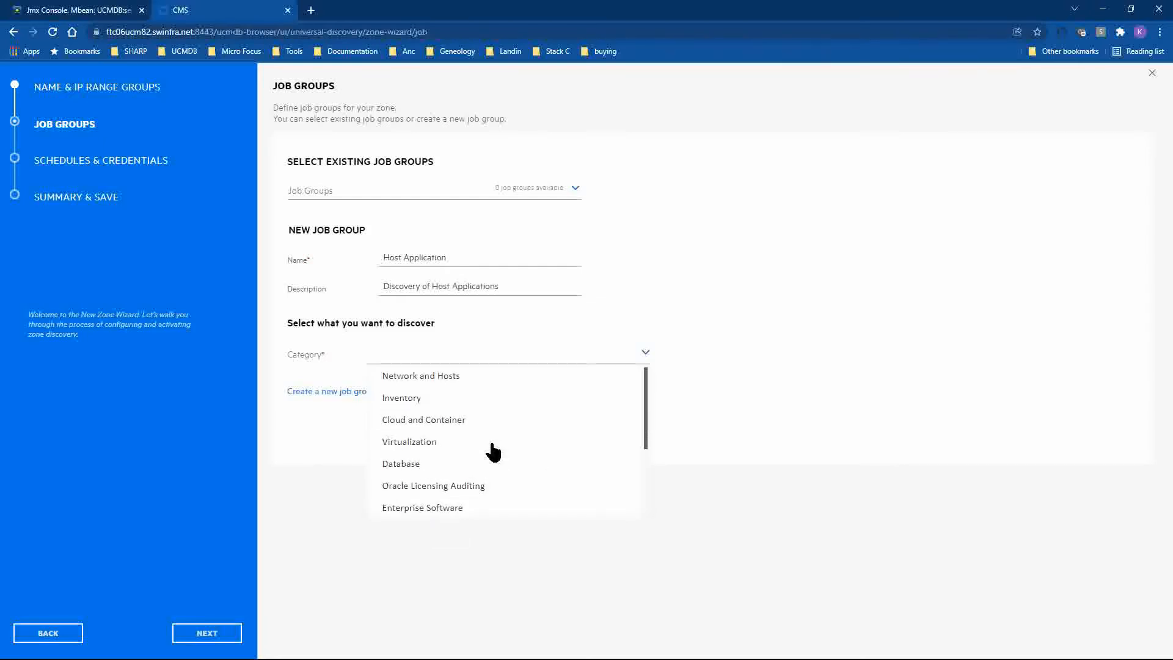
click(438, 376)
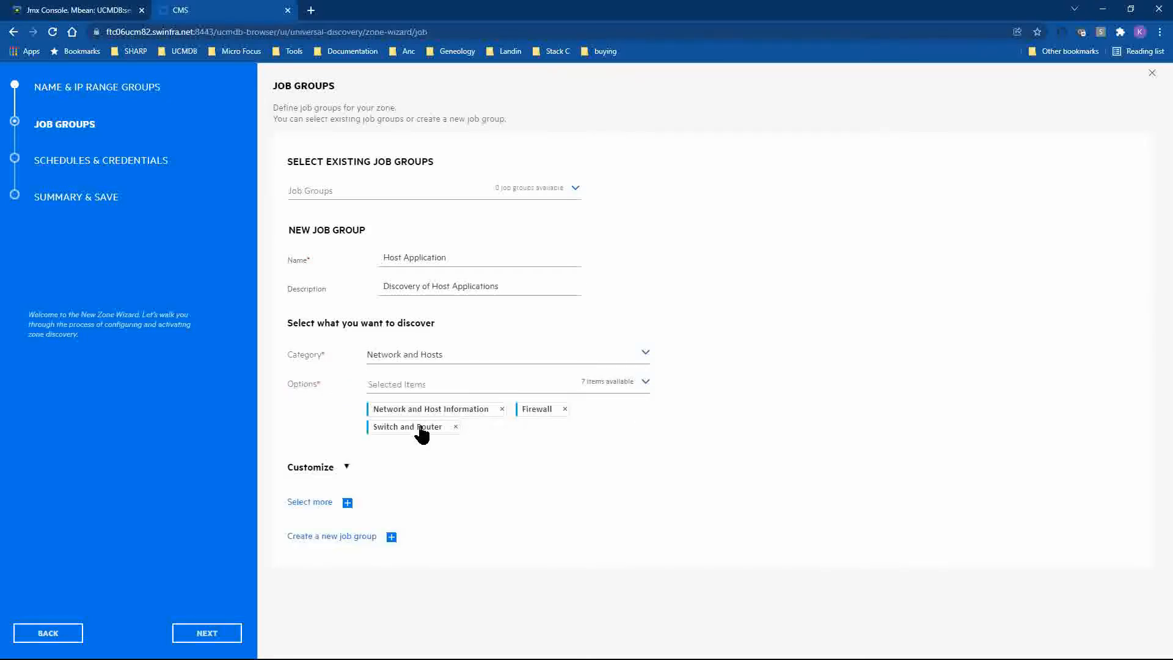
click(645, 382)
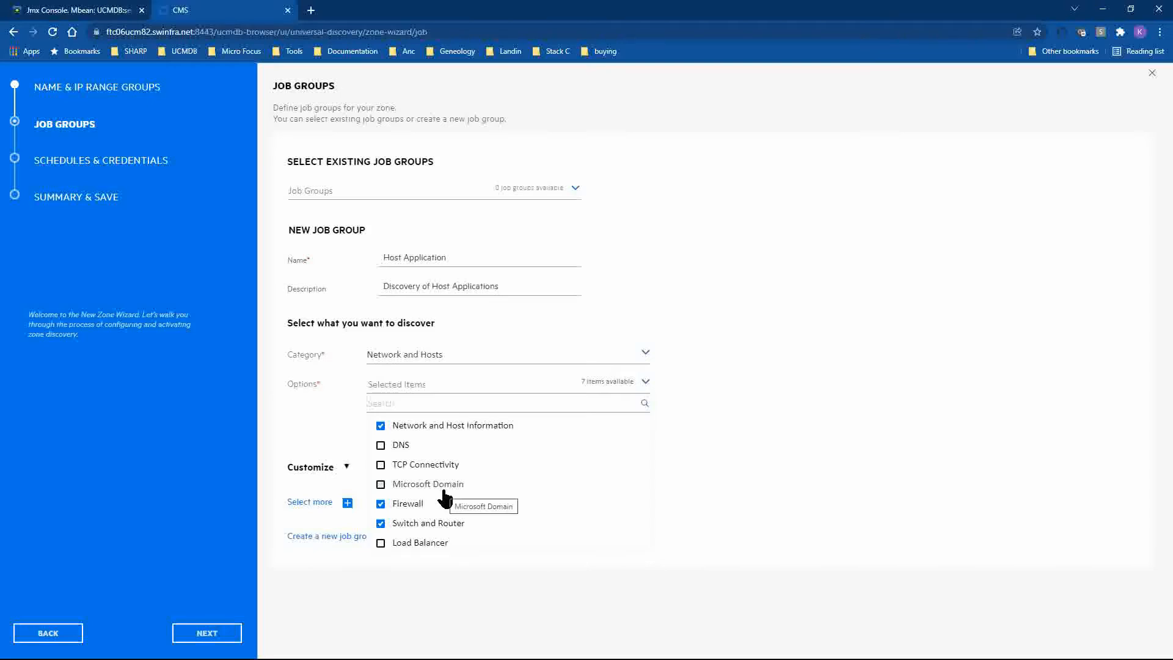
click(381, 524)
click(381, 503)
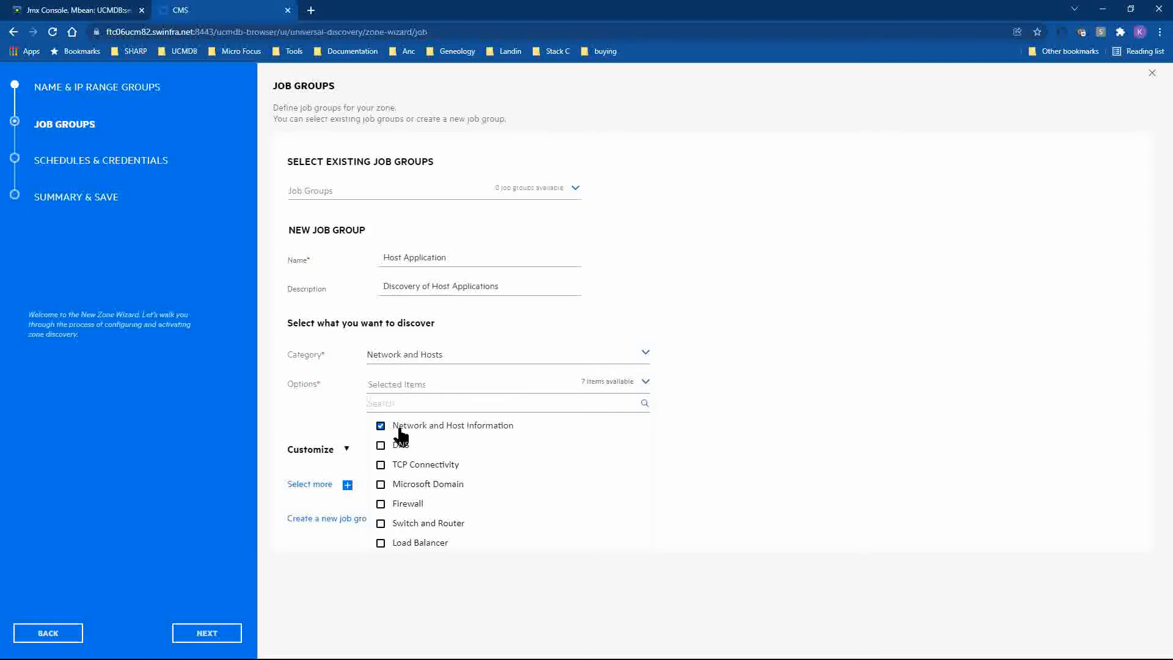
click(712, 400)
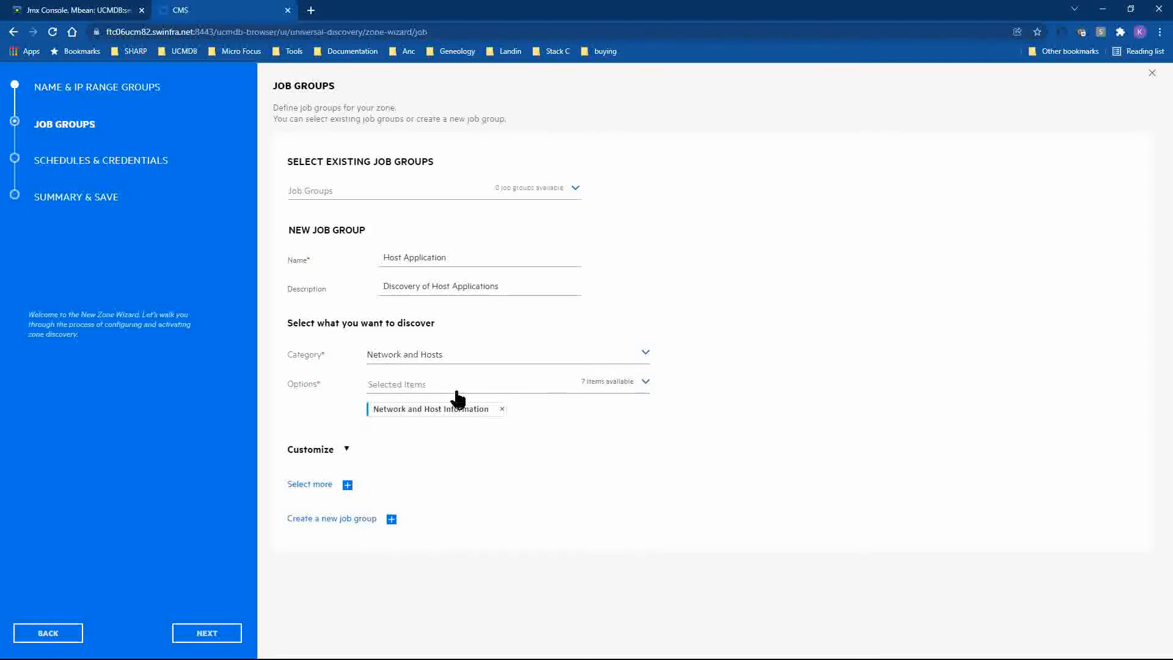
click(346, 449)
scroll(659, 449, down, 1)
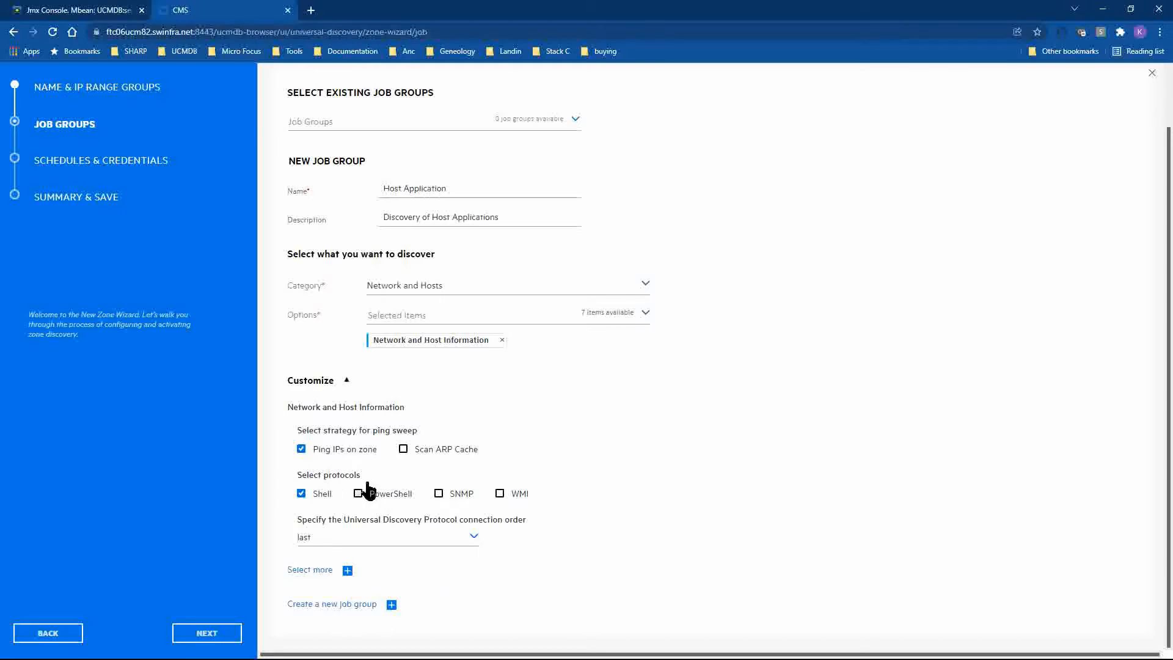
Add the Database category to the job group, keeping only General DB Detection and PostgreSQL selected
click(330, 572)
scroll(515, 449, down, 1)
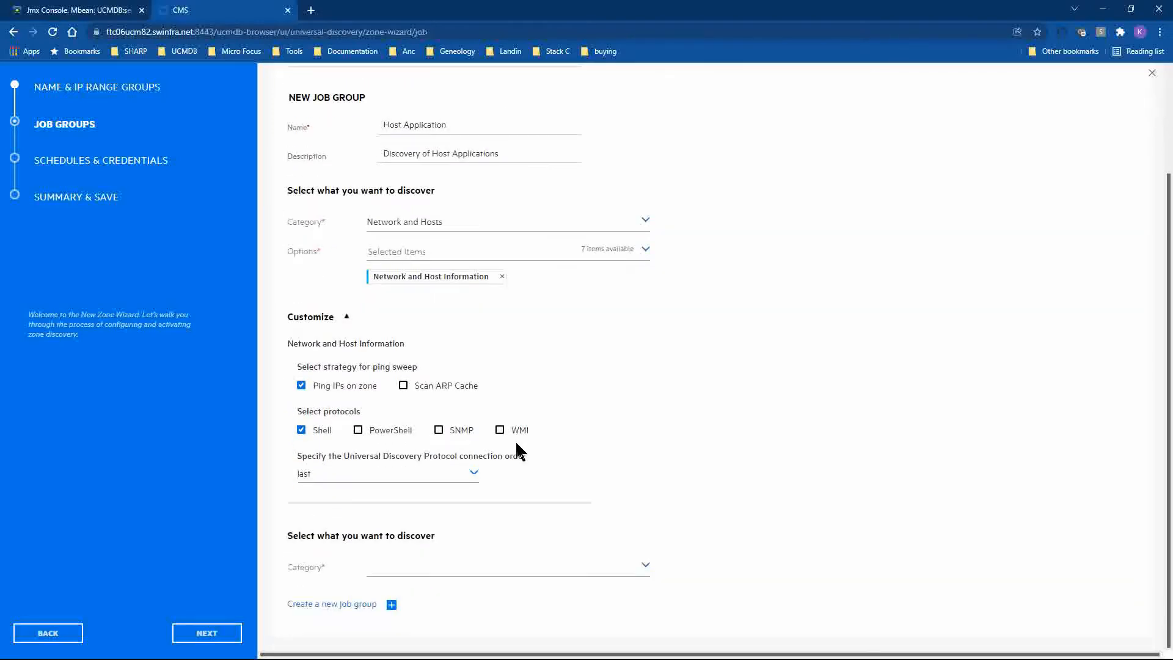
click(437, 570)
scroll(549, 479, down, 1)
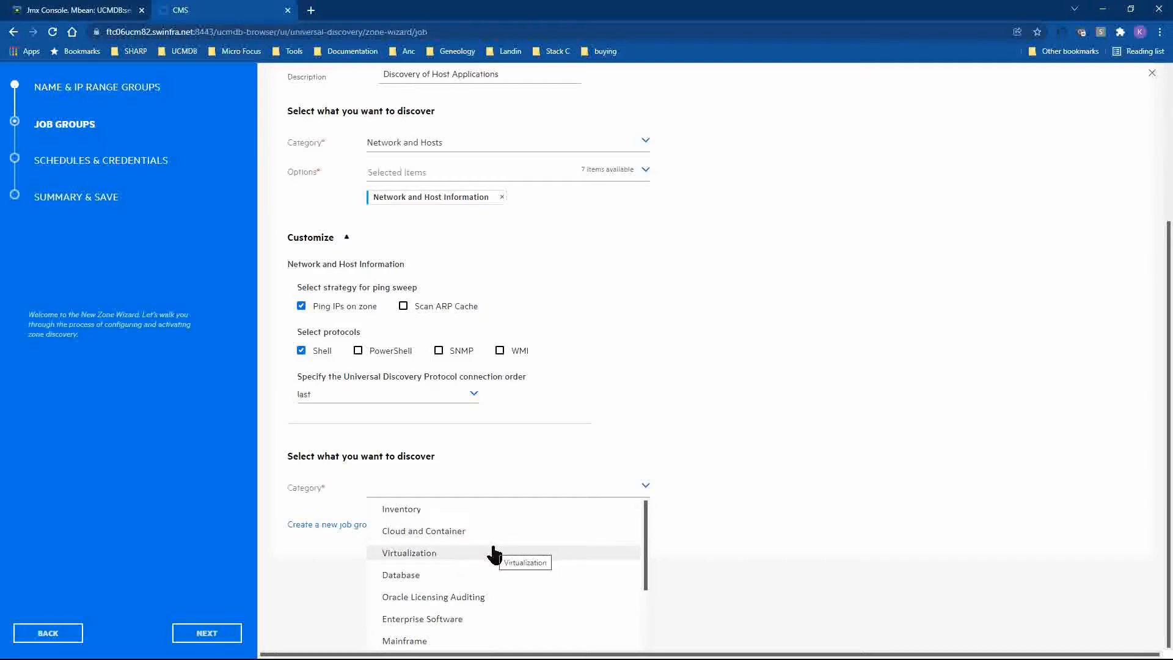
click(492, 575)
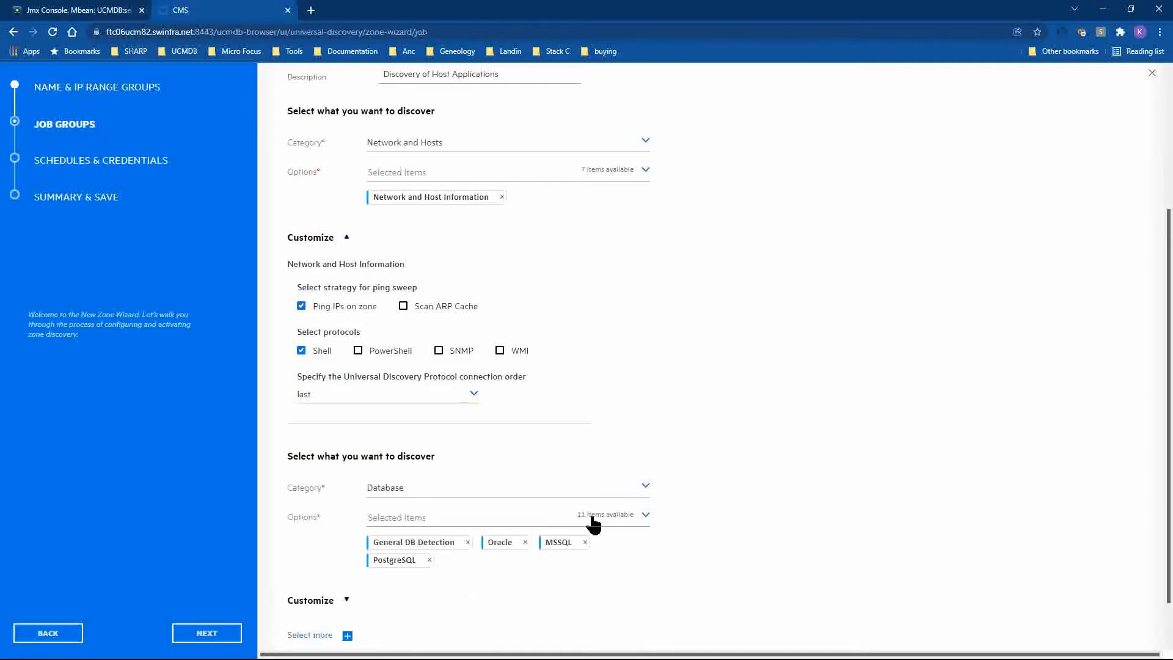
click(525, 543)
click(526, 542)
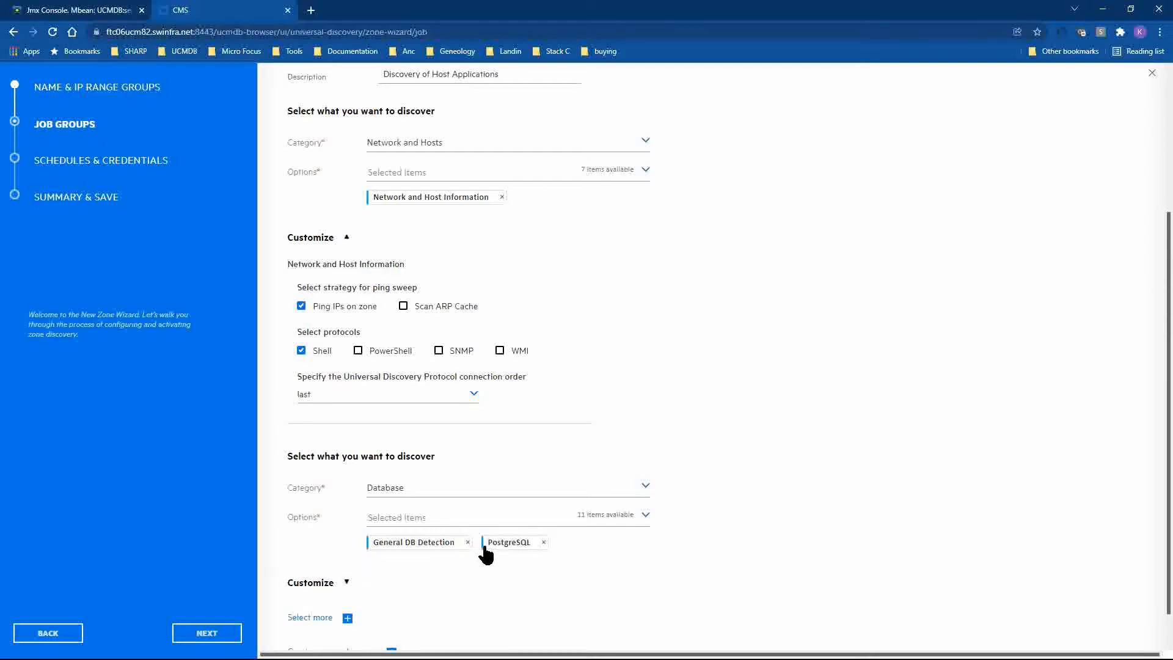
click(585, 521)
scroll(855, 490, down, 1)
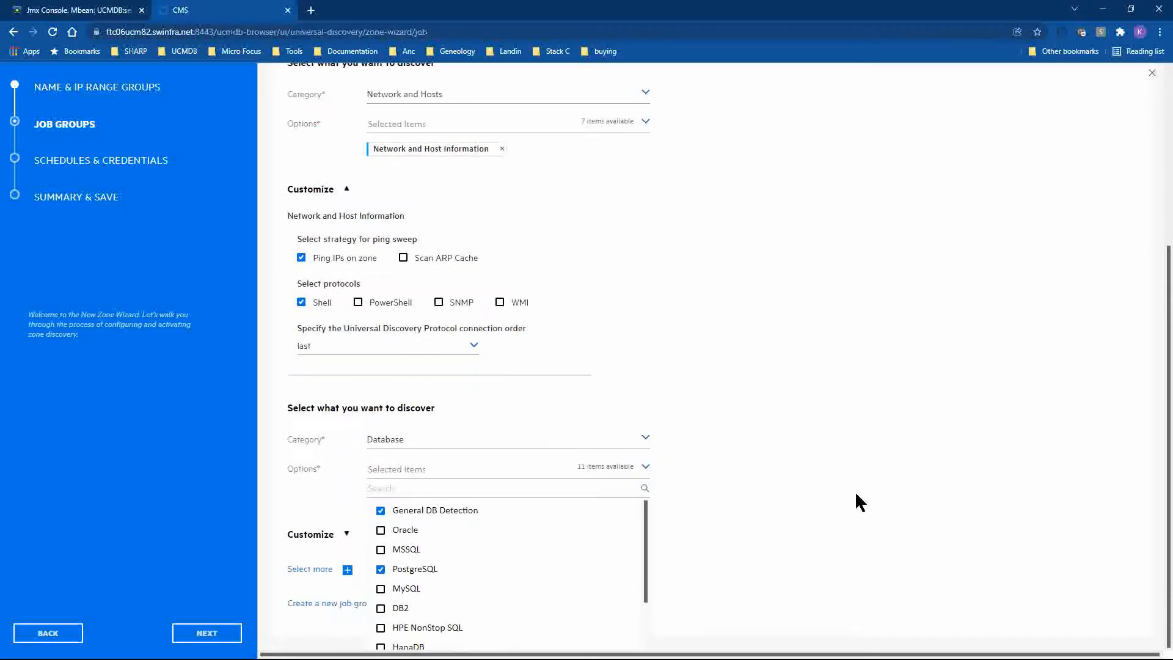
scroll(551, 556, down, 1)
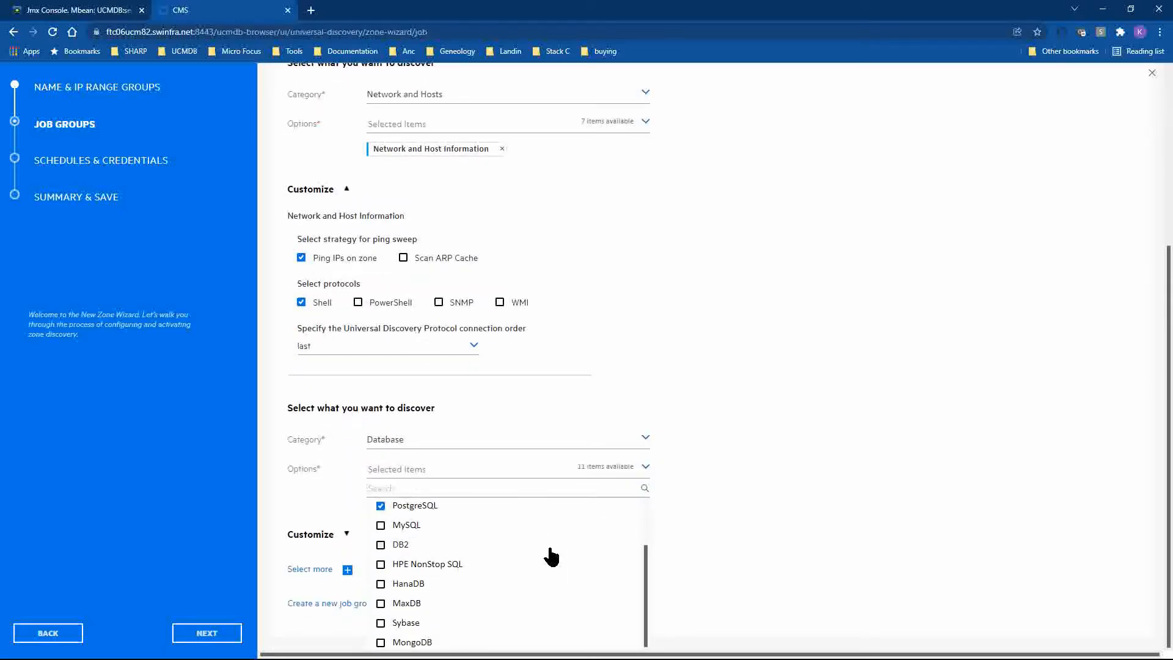
scroll(551, 556, up, 1)
click(738, 480)
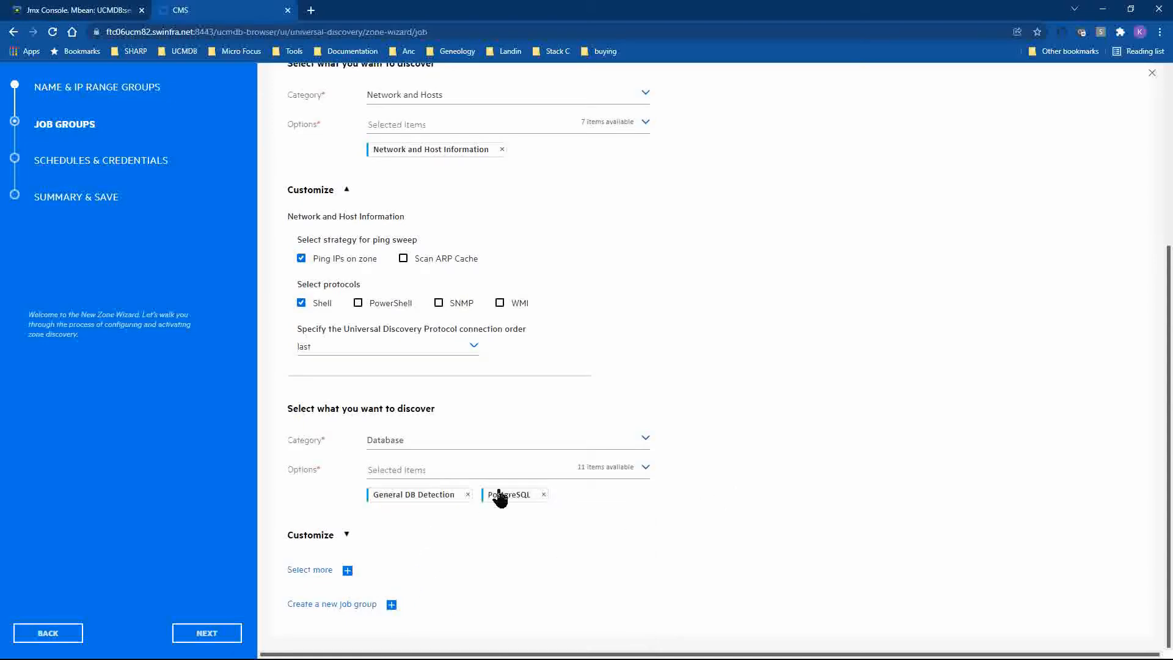
Temporarily add MSSQL to the Database options to review its customization settings, and remove it again
click(342, 532)
click(442, 474)
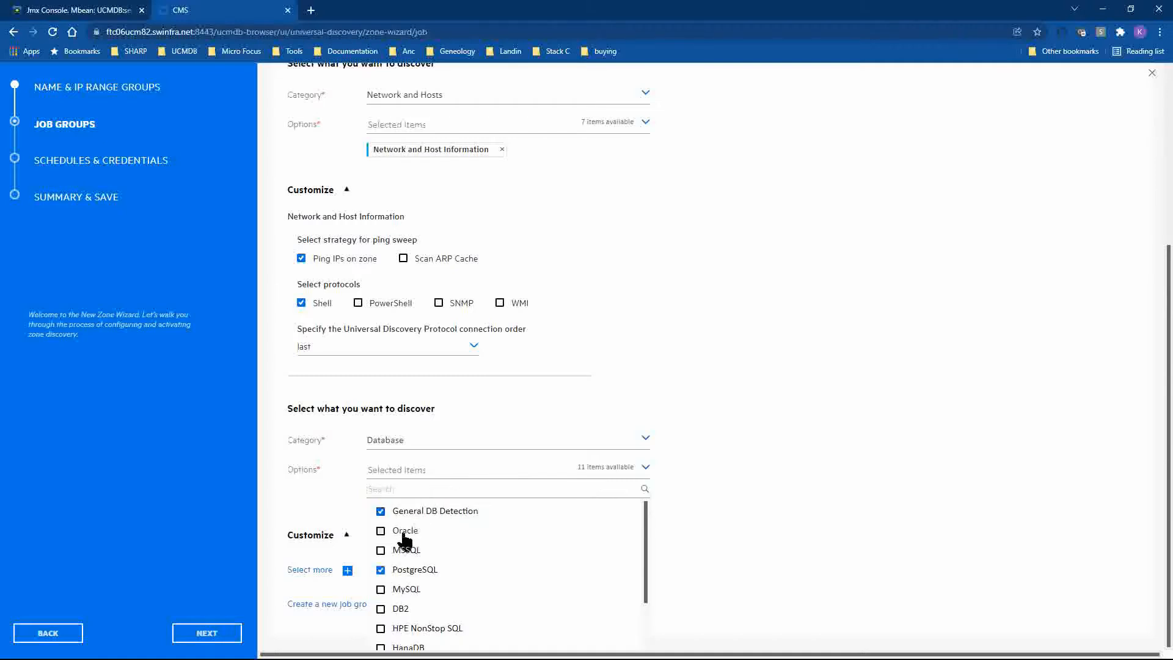
click(381, 550)
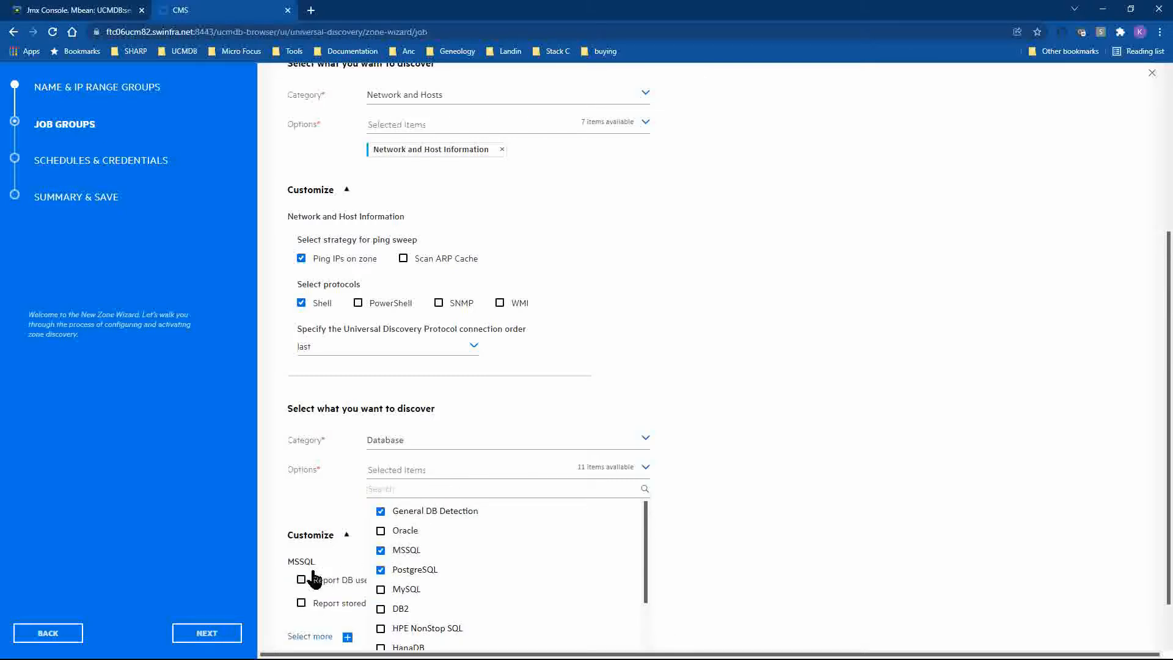
click(694, 500)
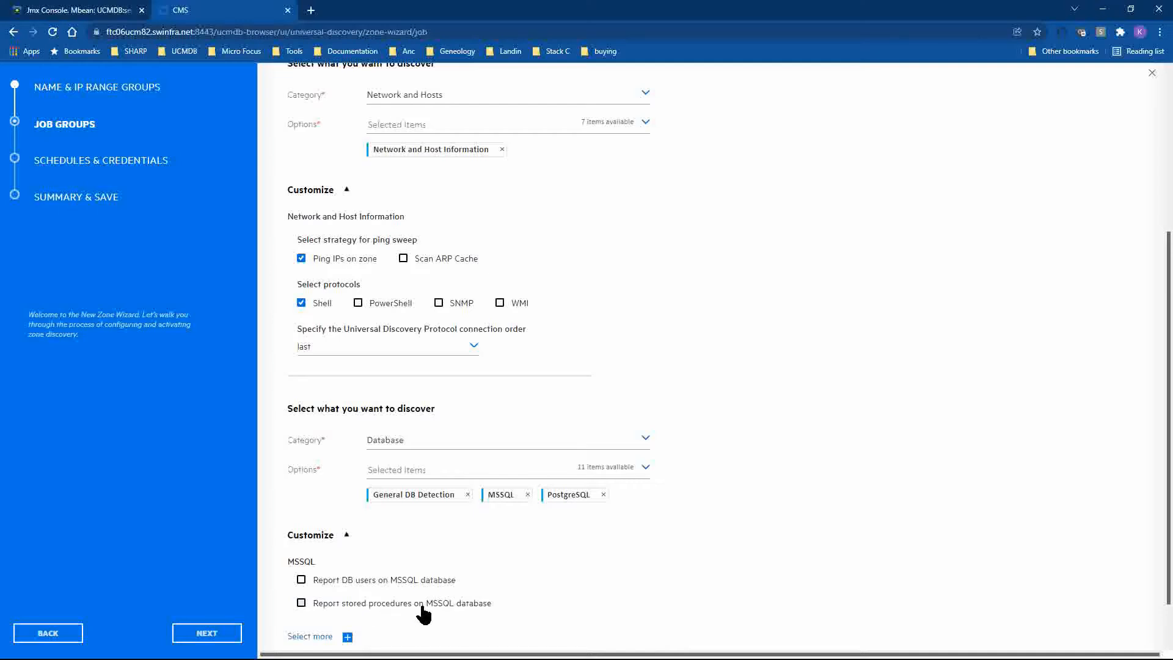
click(528, 495)
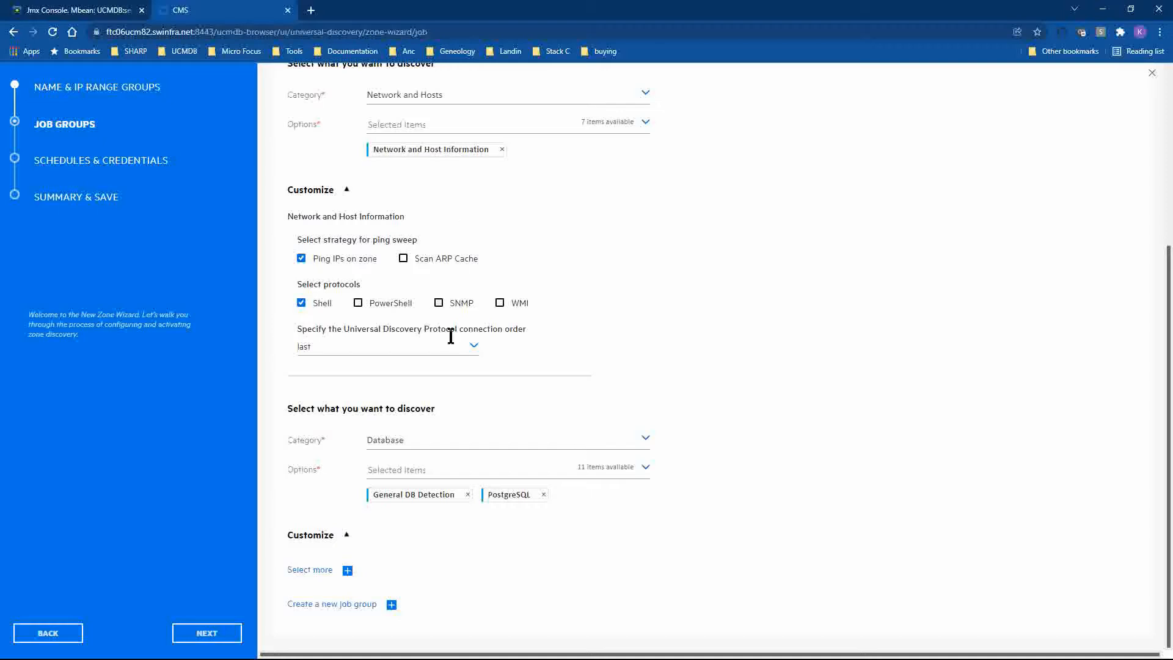
Proceed to the schedules and credentials stage and add the missing dependency jobs as a new job group
scroll(589, 319, up, 4)
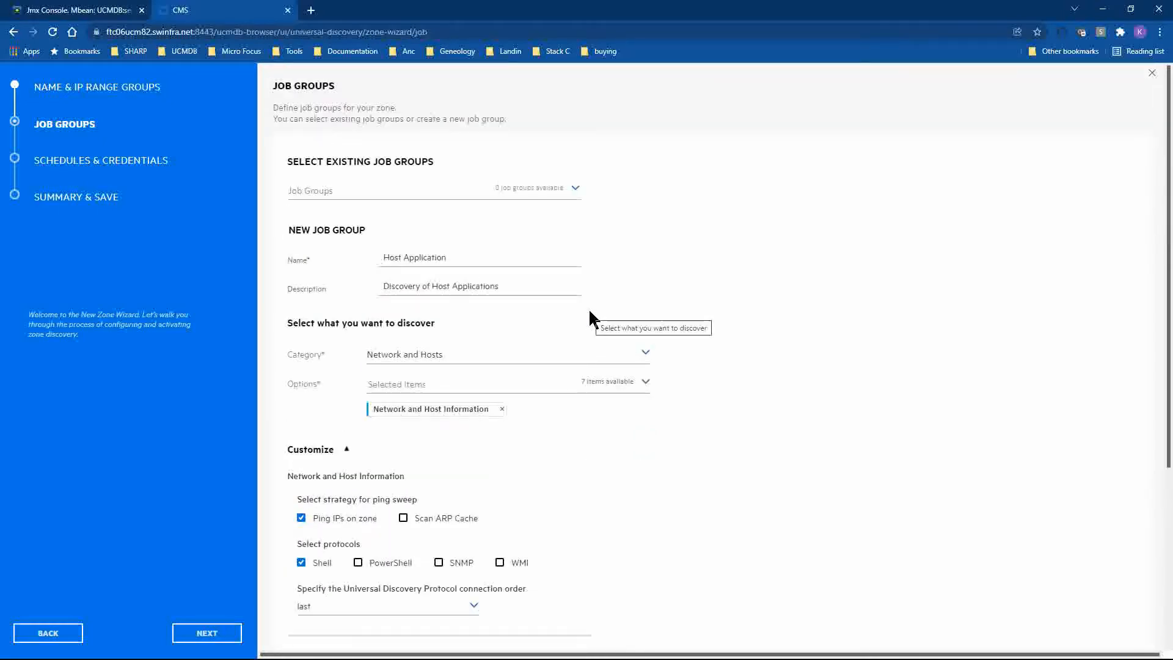
click(209, 634)
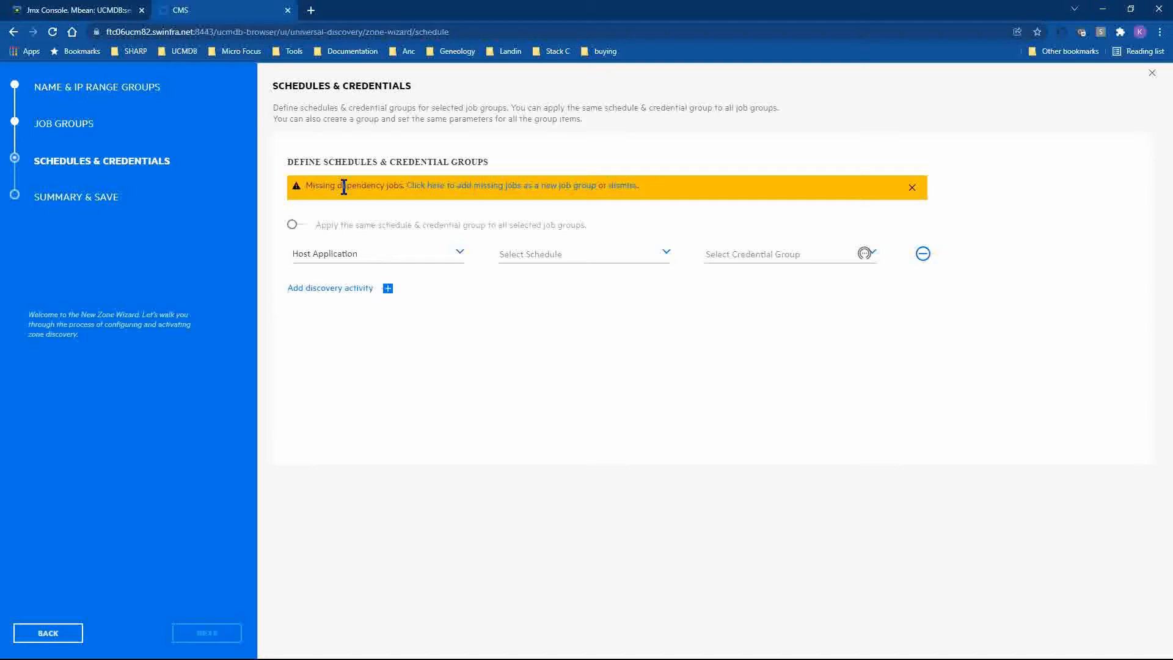
click(415, 186)
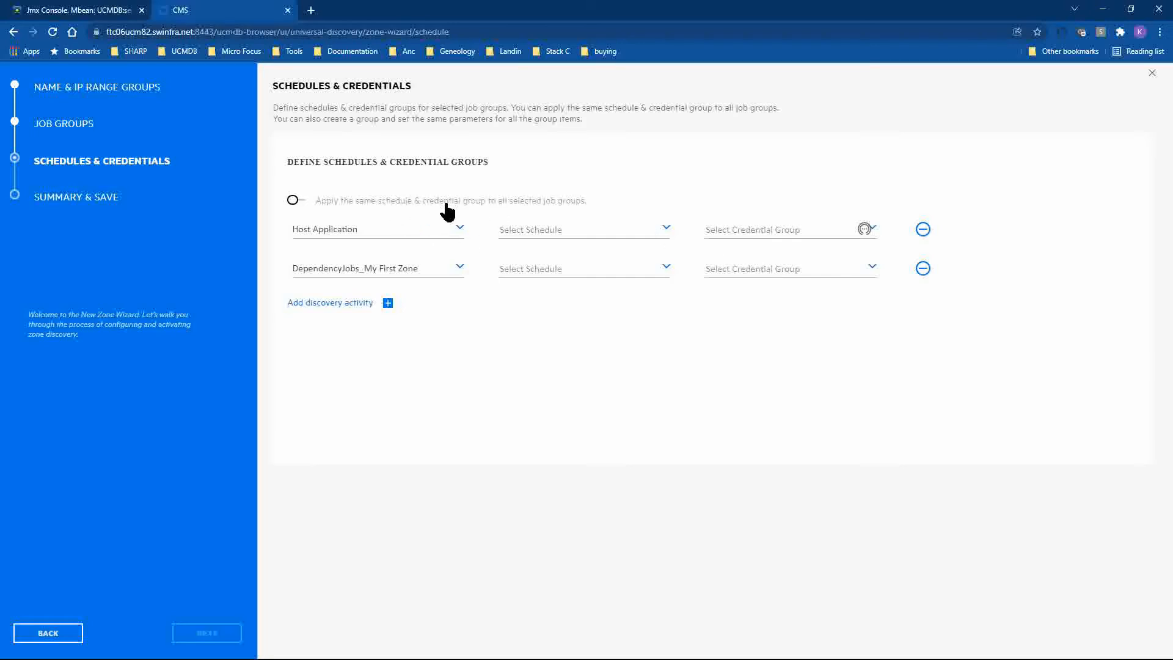
Apply the Interval 1 Day (Default) schedule and All Credentials group to all job groups, and proceed to the summary
click(298, 203)
click(610, 231)
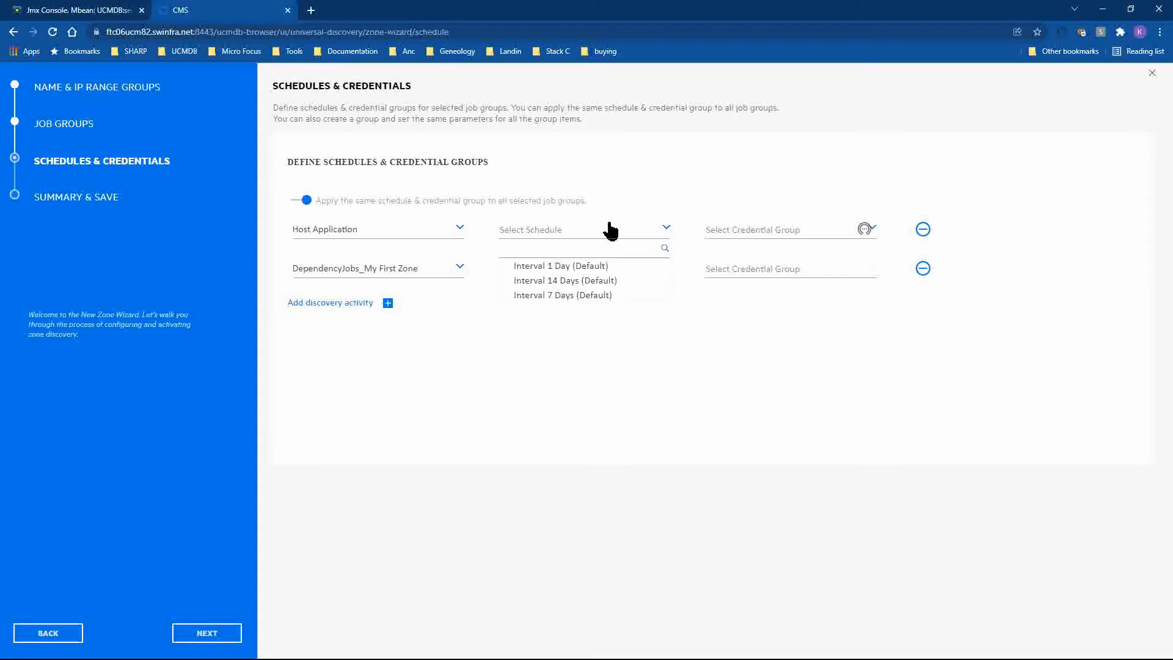
click(569, 265)
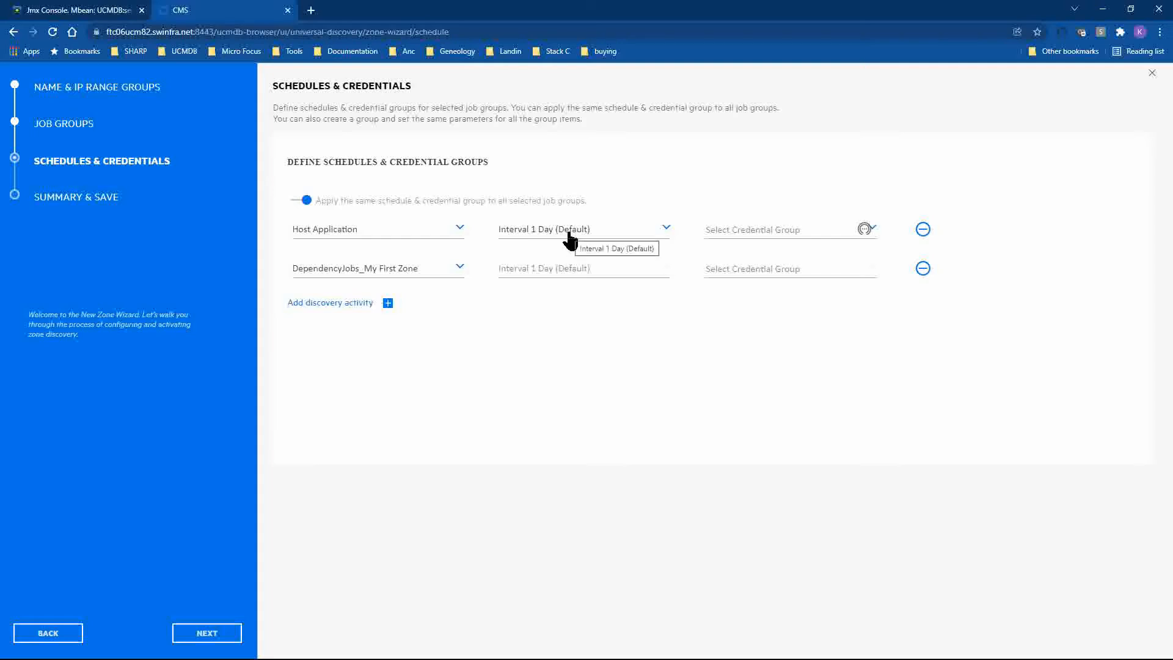
click(743, 239)
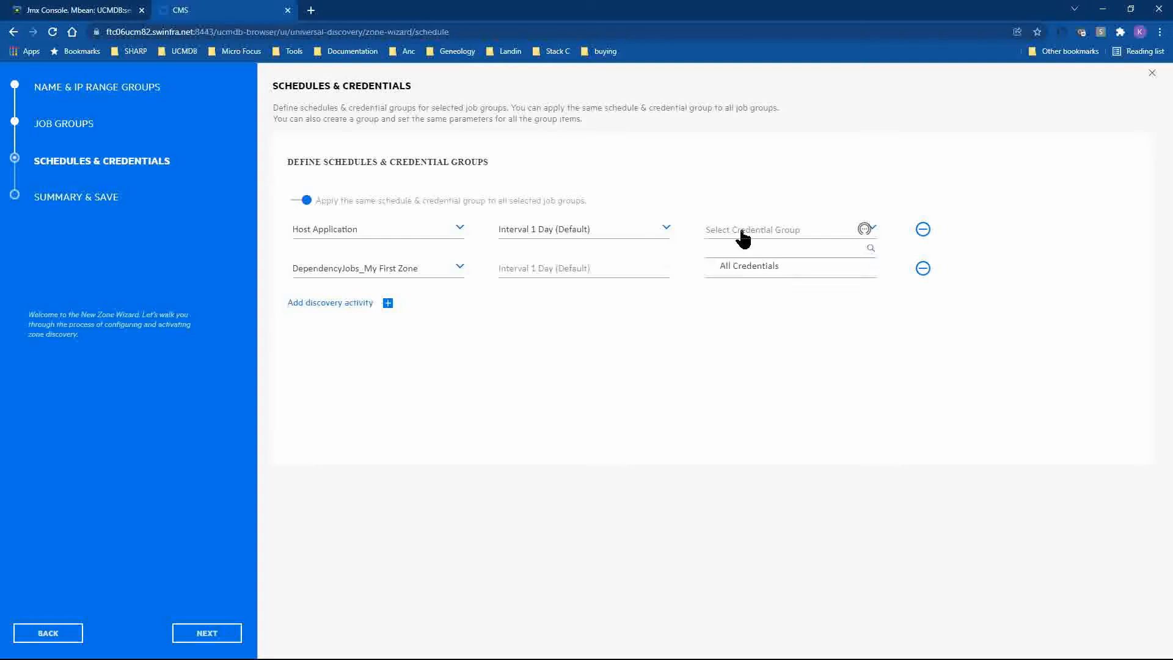
click(752, 266)
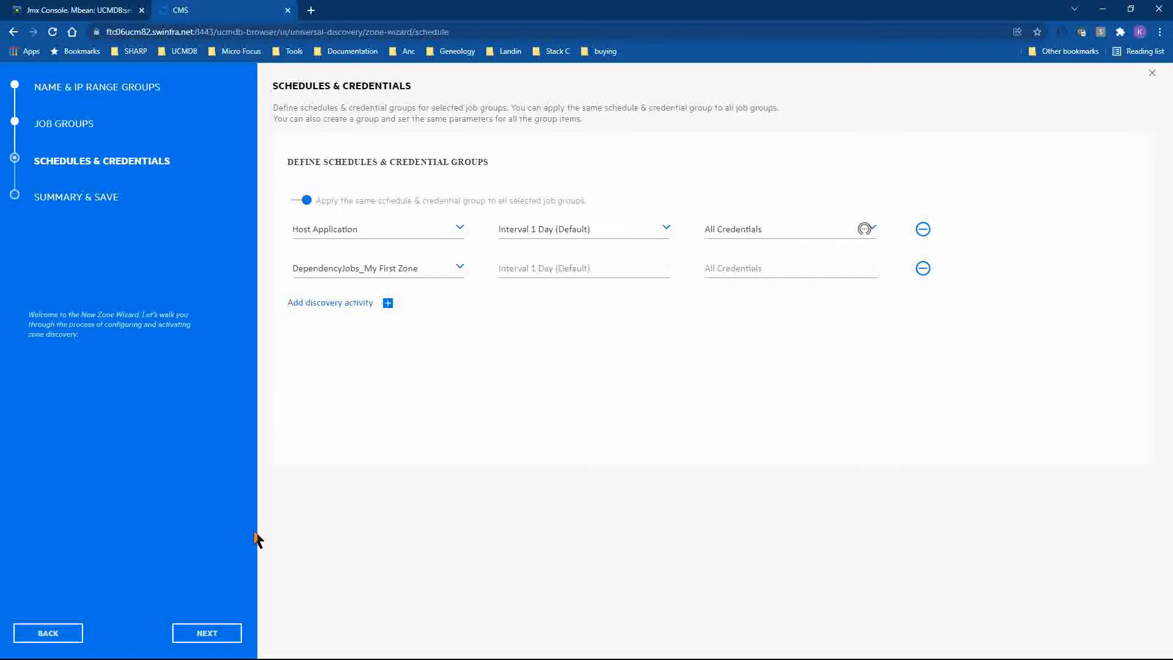
click(181, 635)
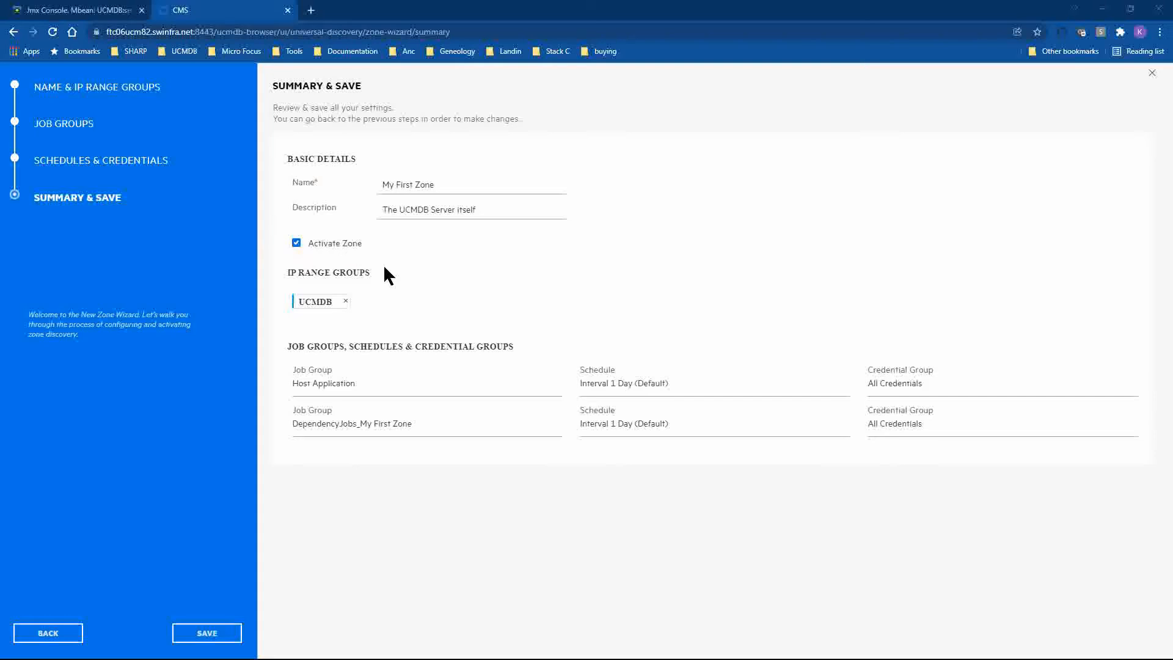
Save the zone, agreeing to enable the new discovery solution, and activate My First Zone
click(205, 636)
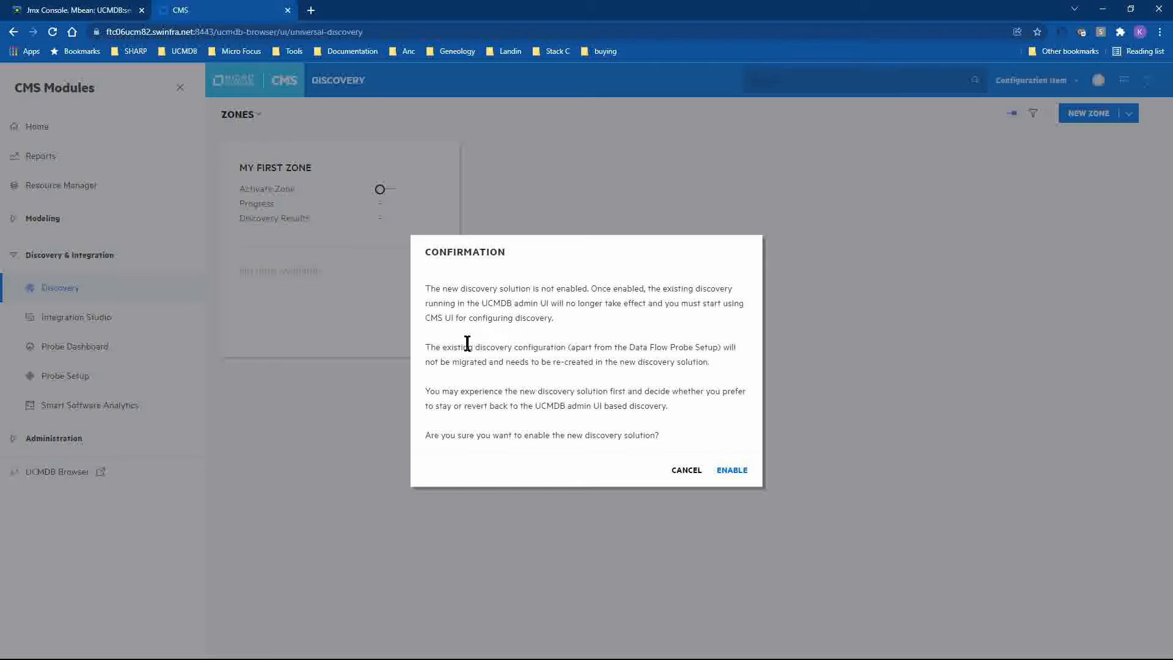
click(731, 471)
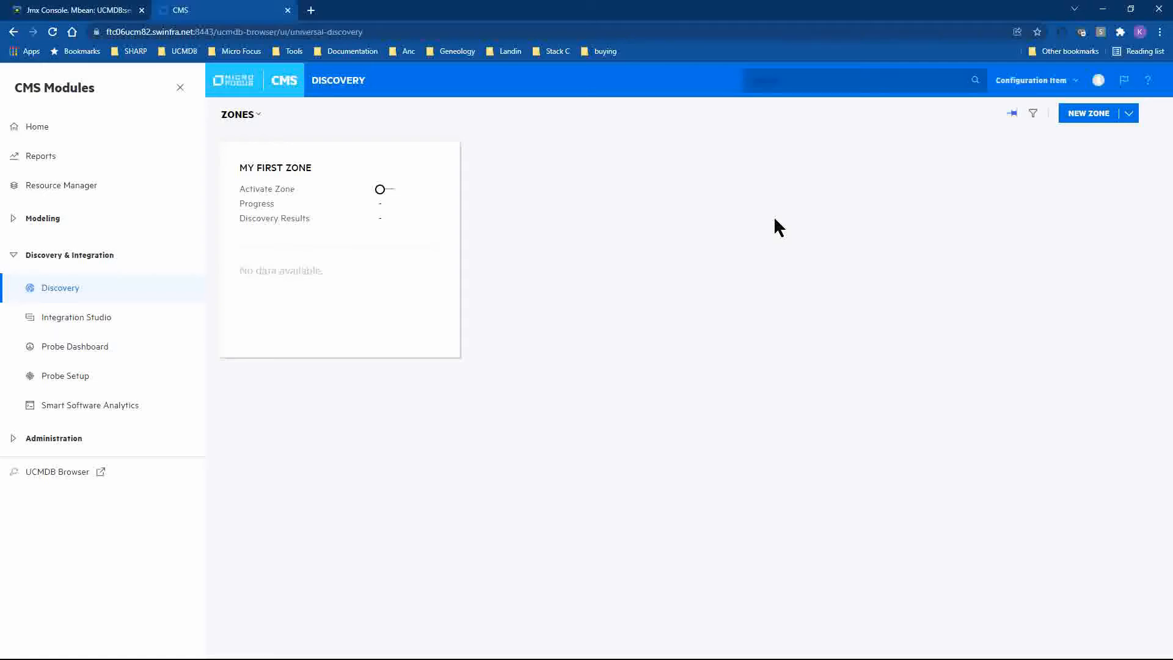
click(383, 190)
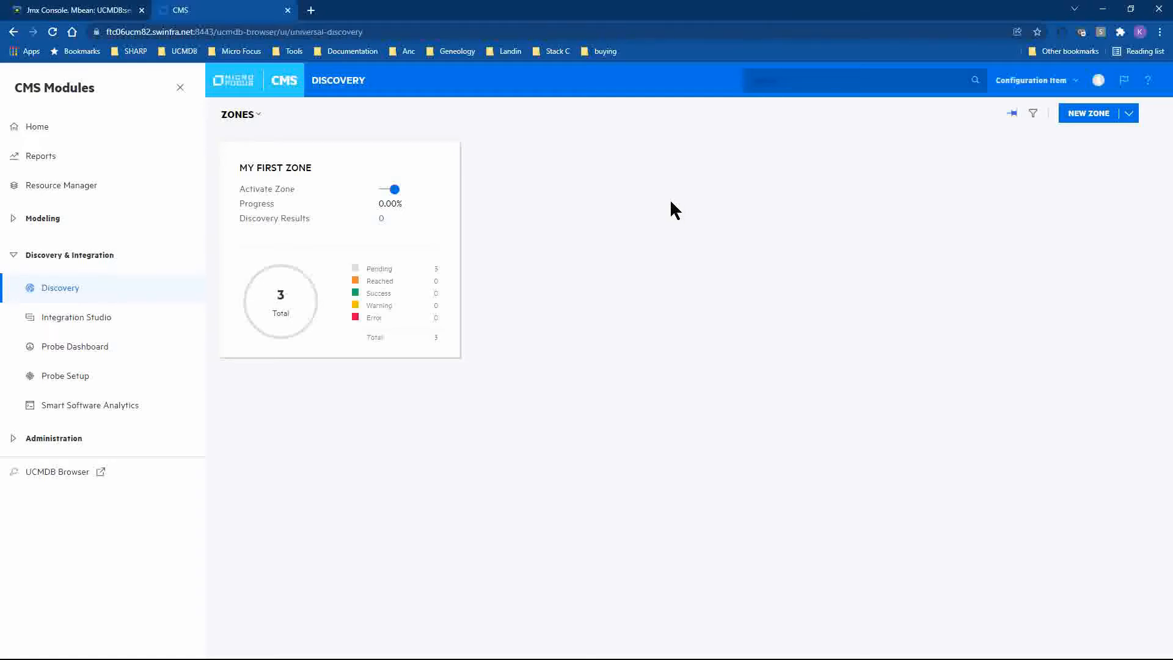
Review the credentials defined in the probe setup and return to the discovery zones
click(99, 381)
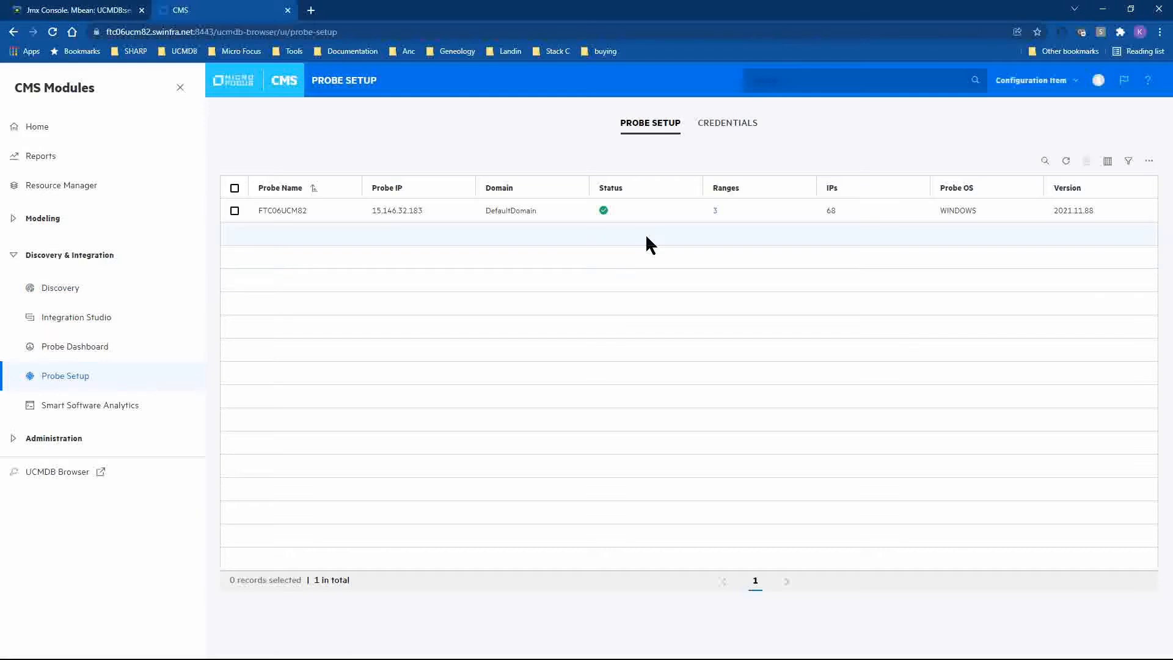
click(721, 123)
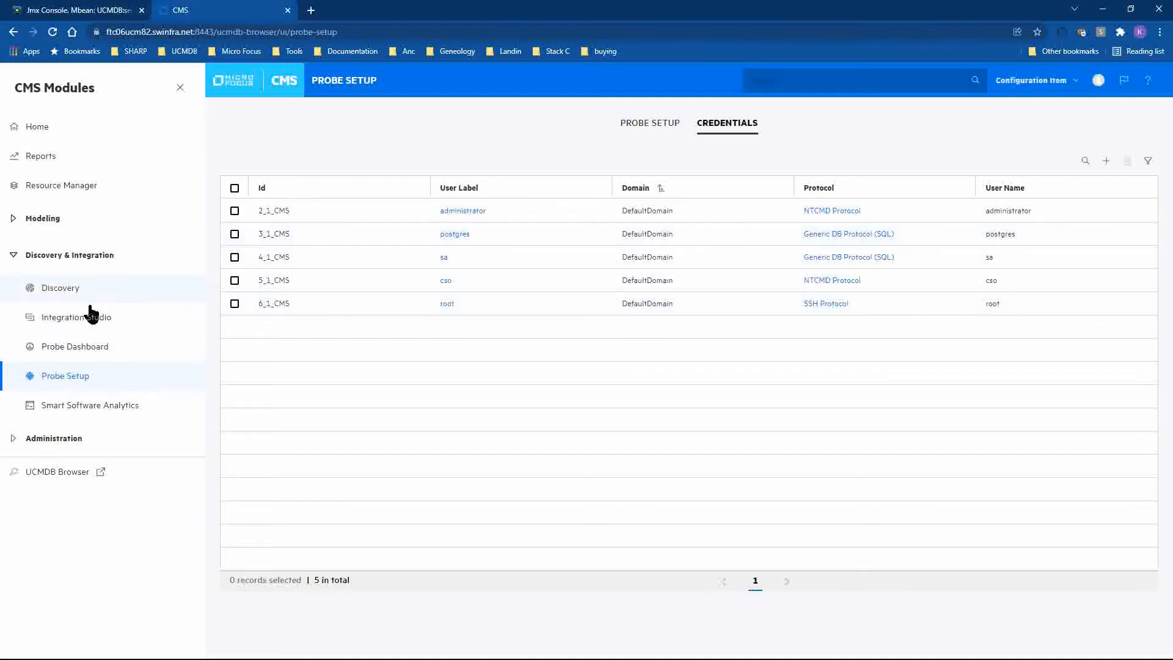
click(67, 293)
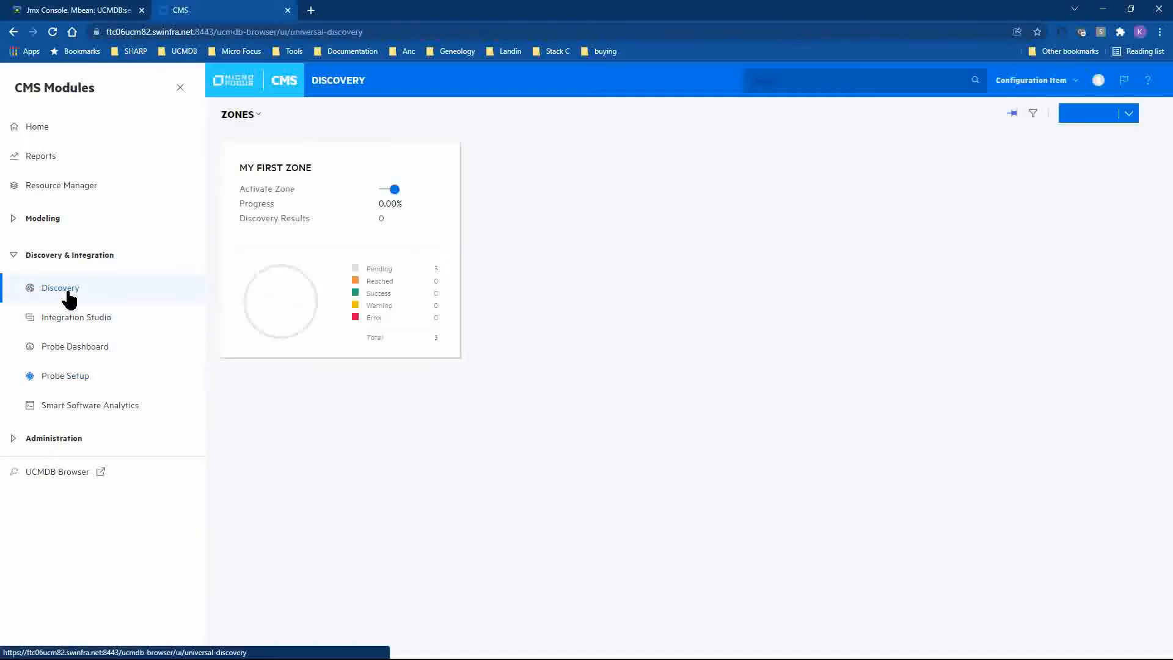
Review the existing IP range groups, job groups and schedules for discovery
click(258, 116)
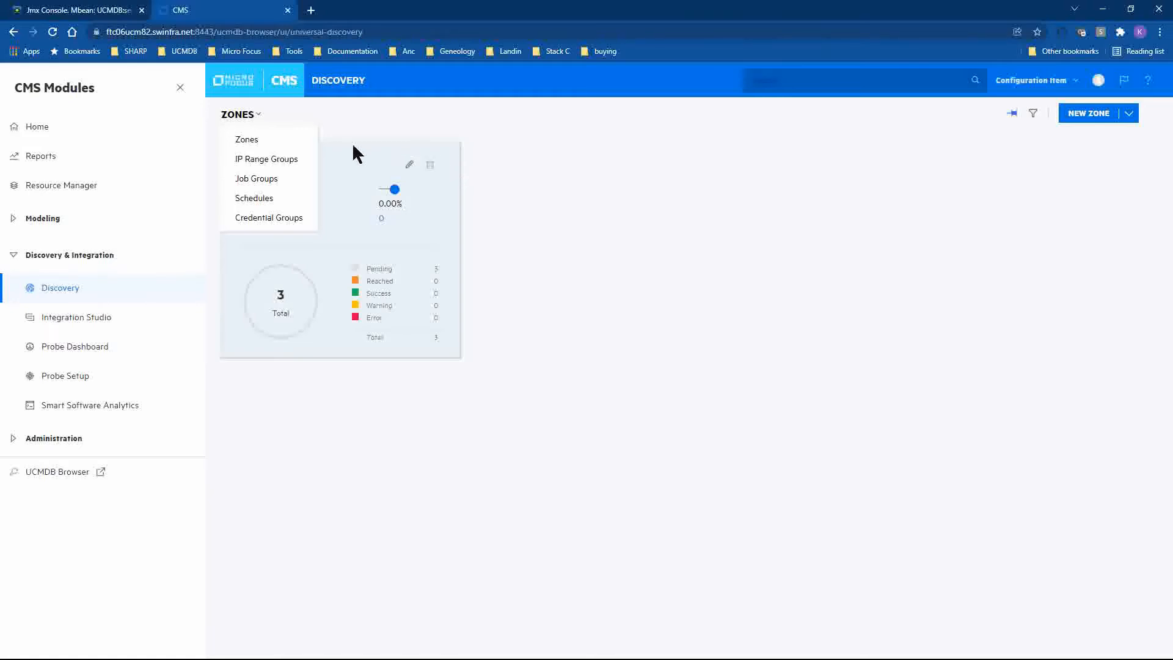
click(278, 163)
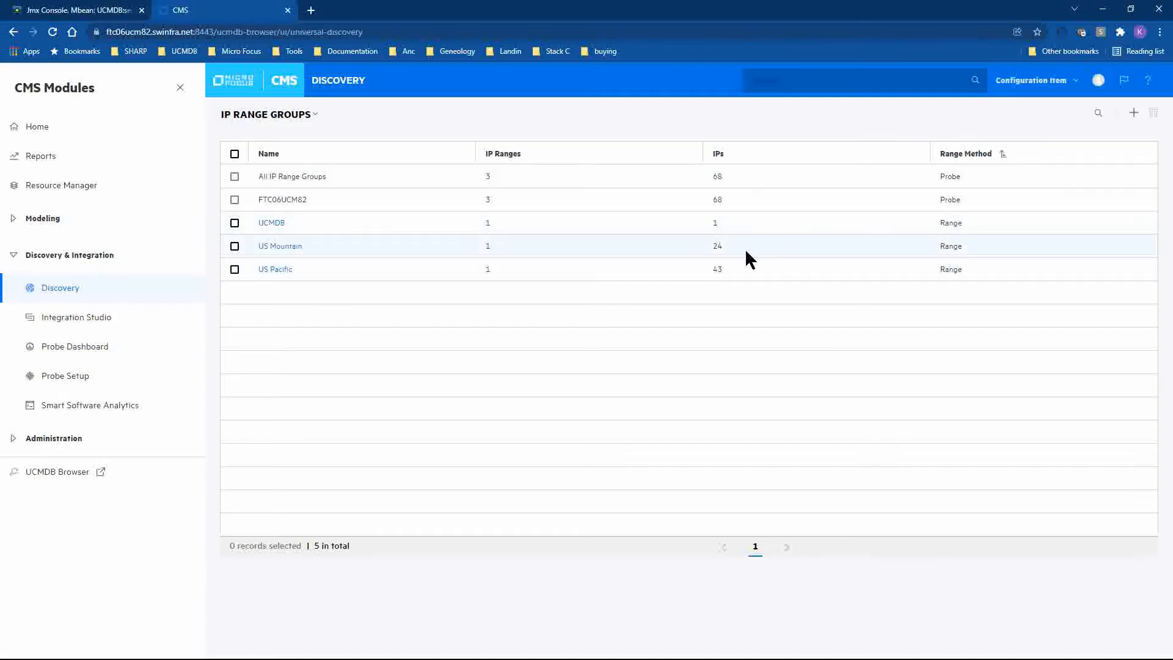
click(310, 119)
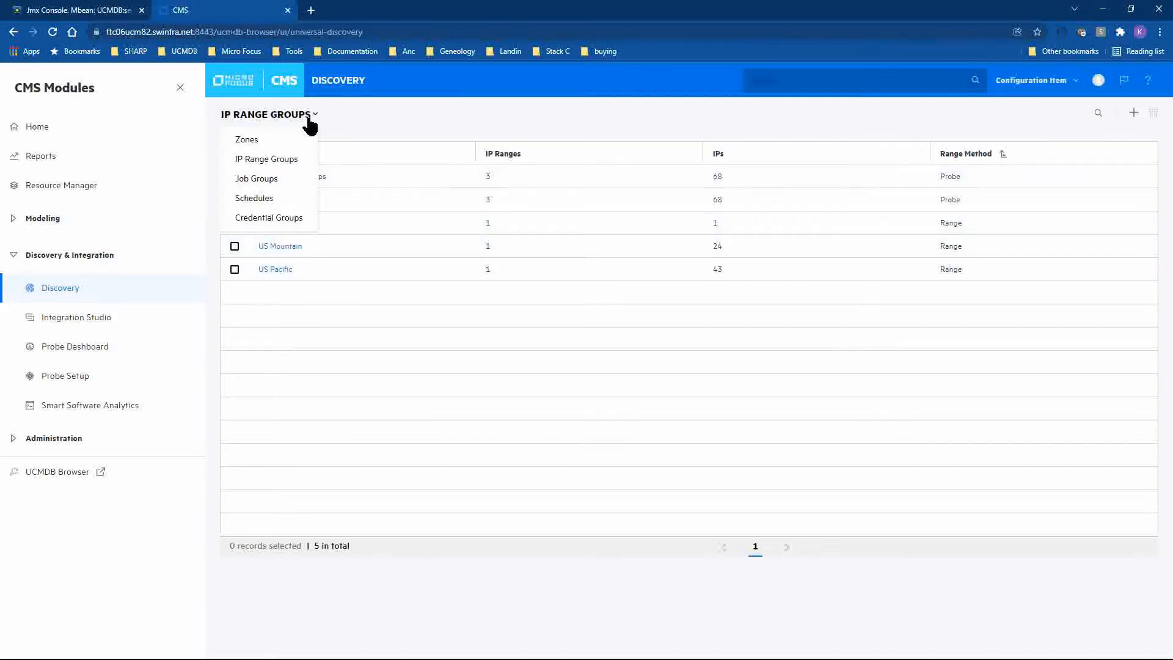
click(277, 179)
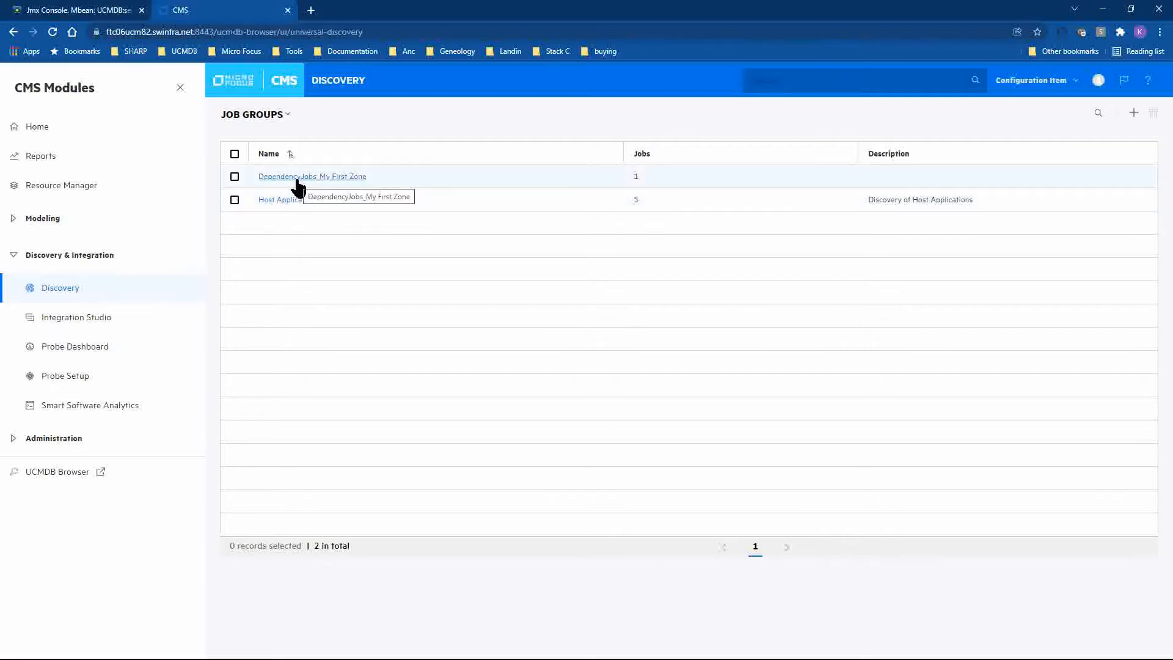
click(282, 116)
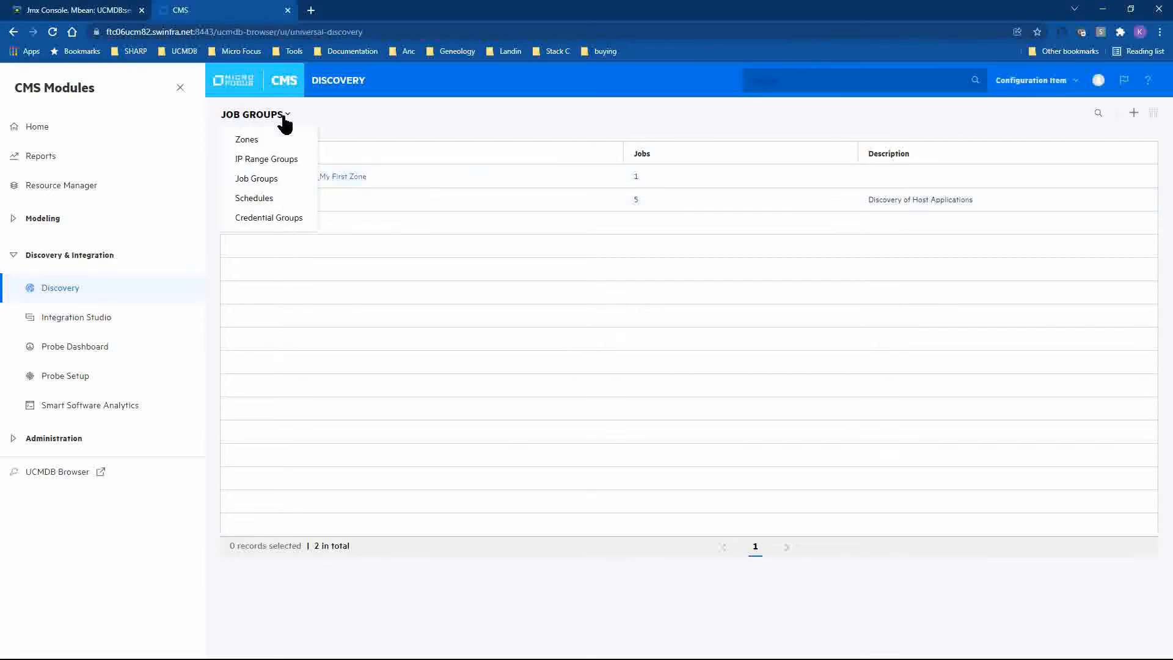
click(280, 199)
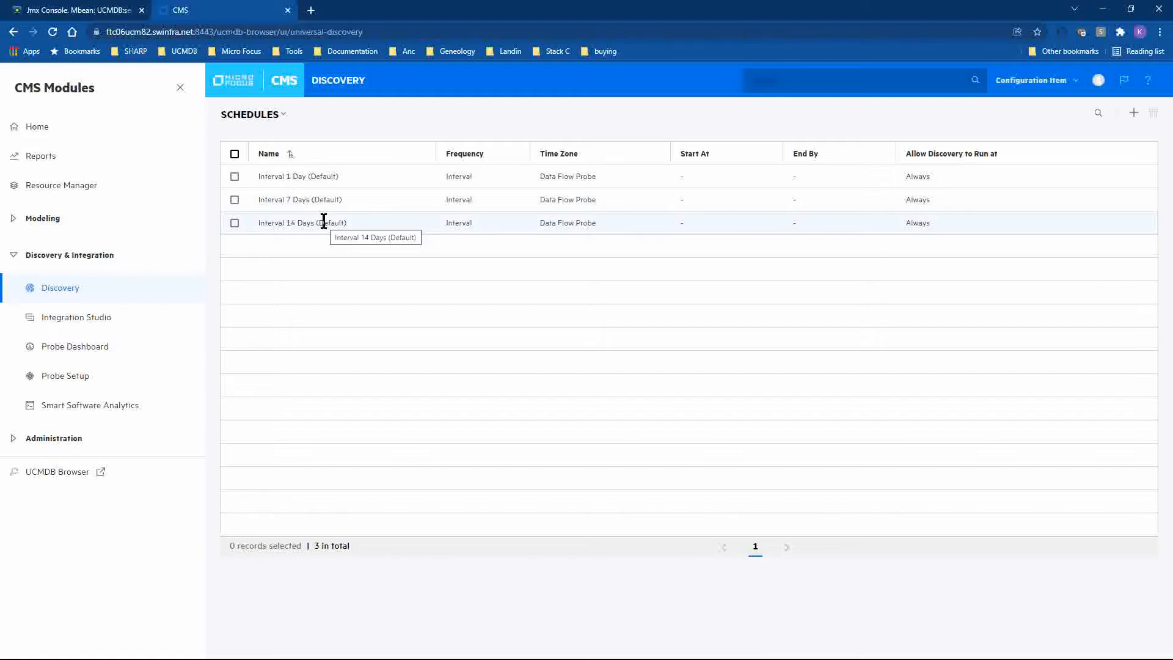
Create a credential group named US Pacific containing credentials 6_1_CMS, 5_1_CMS, 4_1_CMS and 3_1_CMS, and save it
click(257, 117)
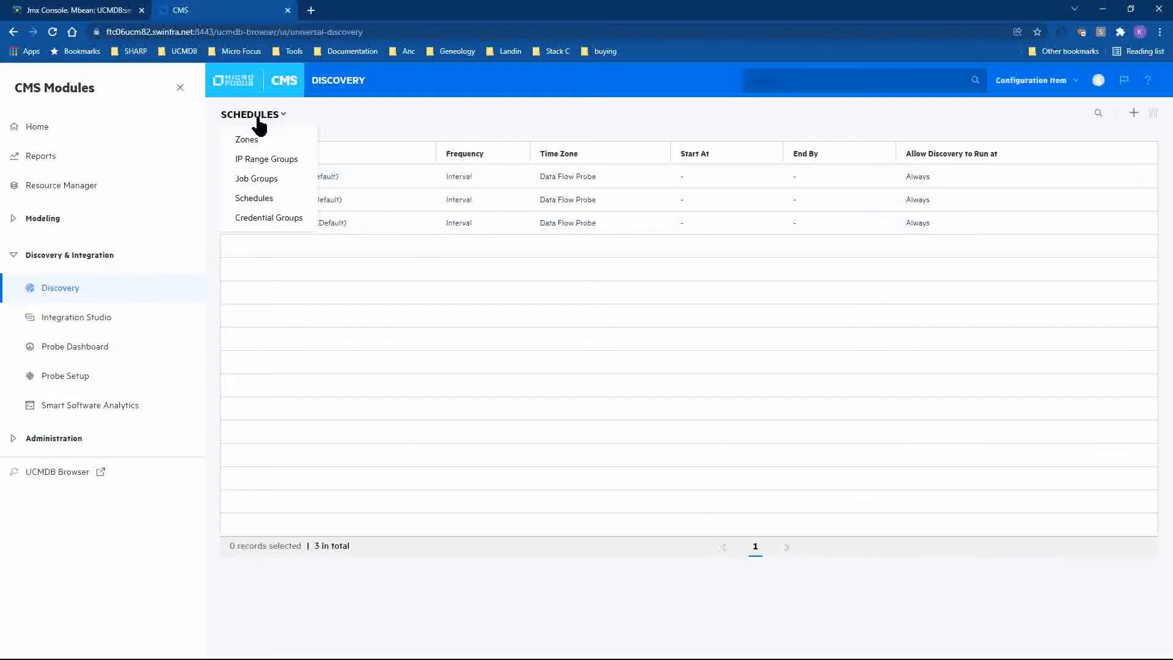
click(263, 218)
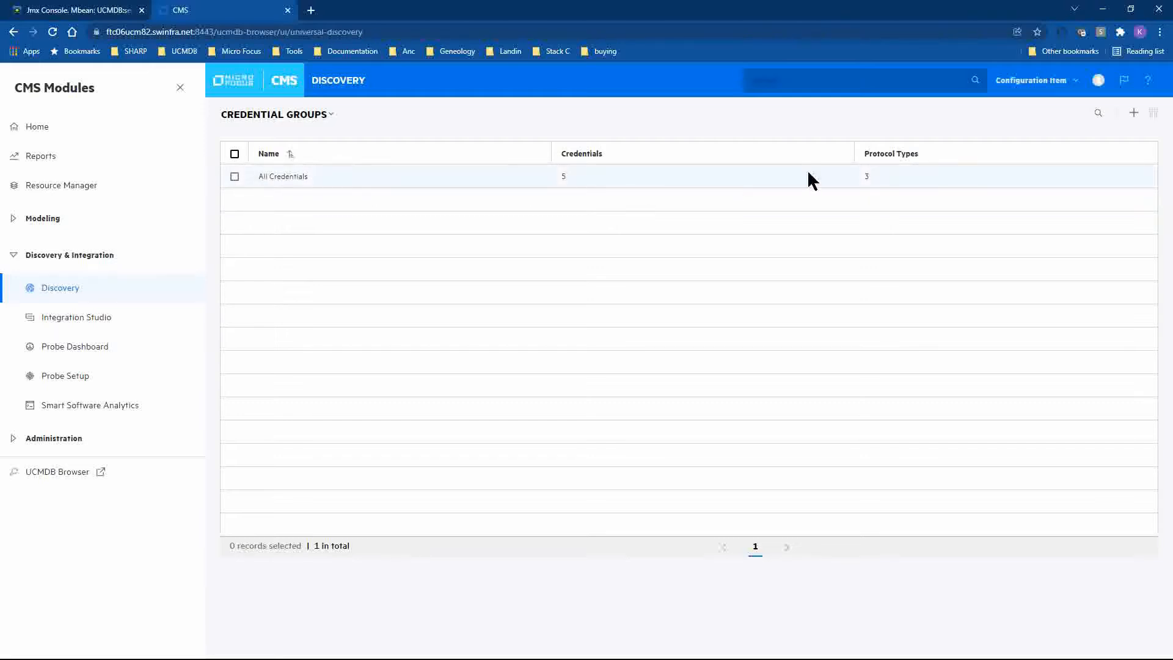
click(1133, 115)
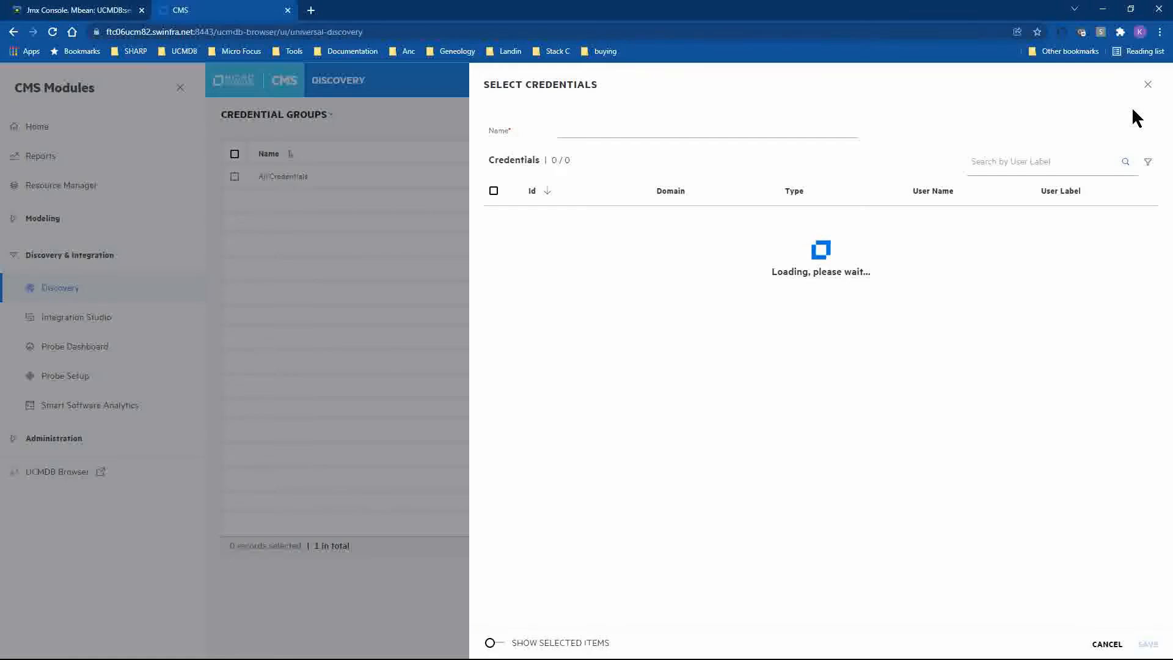
click(624, 135)
text(US Paci)
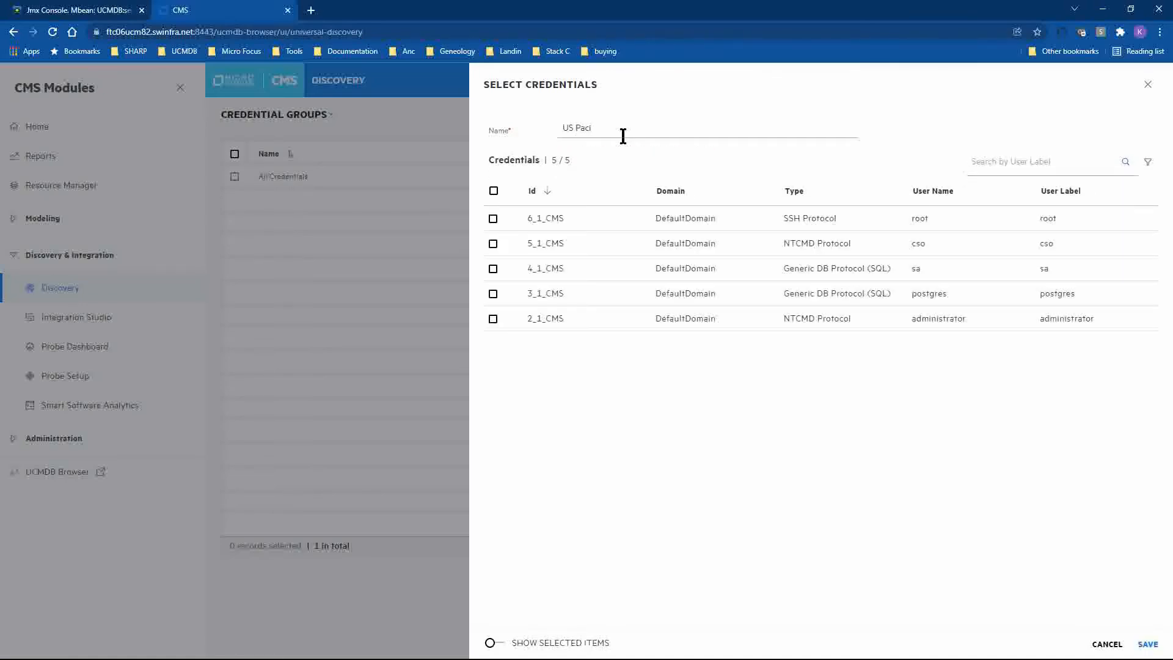
text(fic)
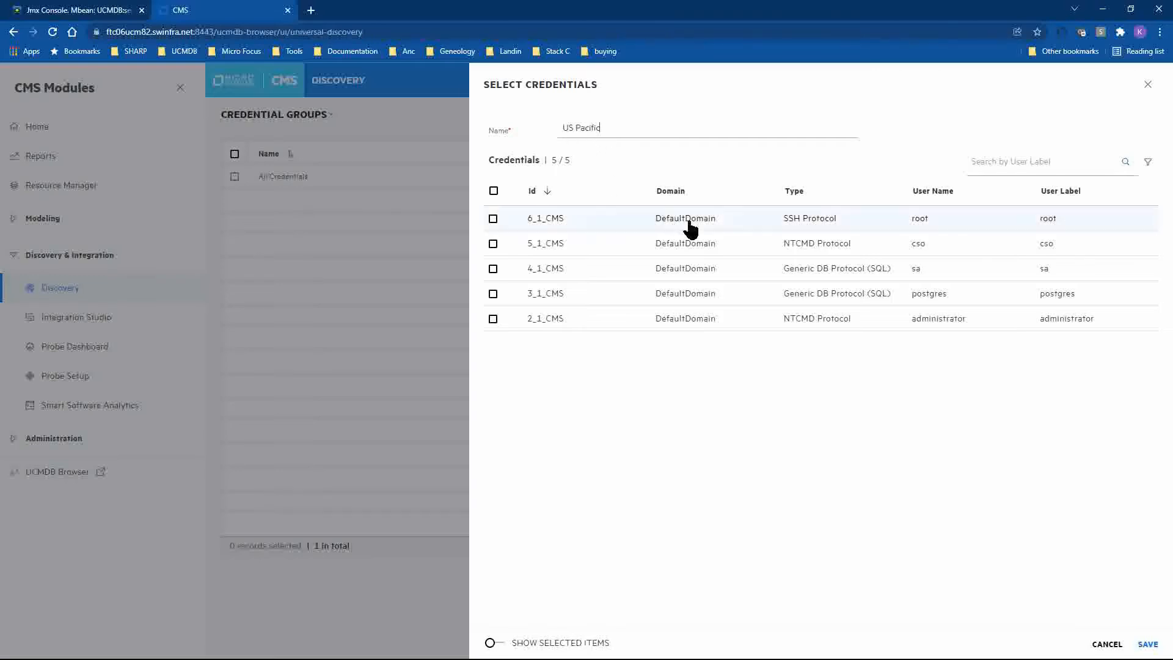
click(493, 219)
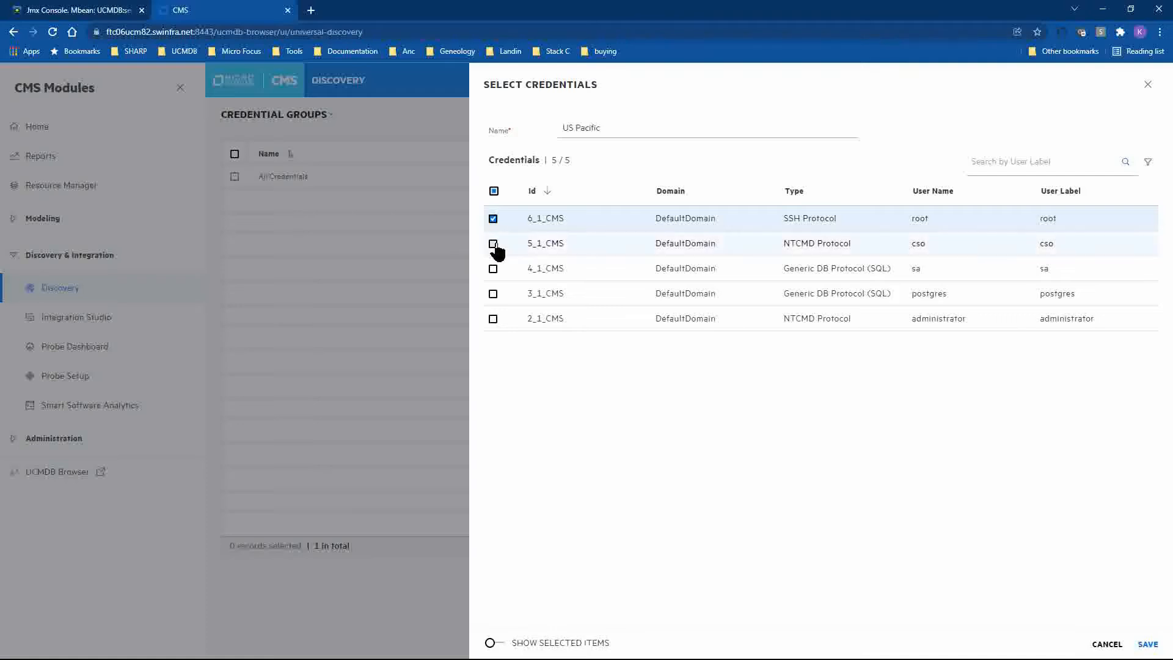
click(494, 244)
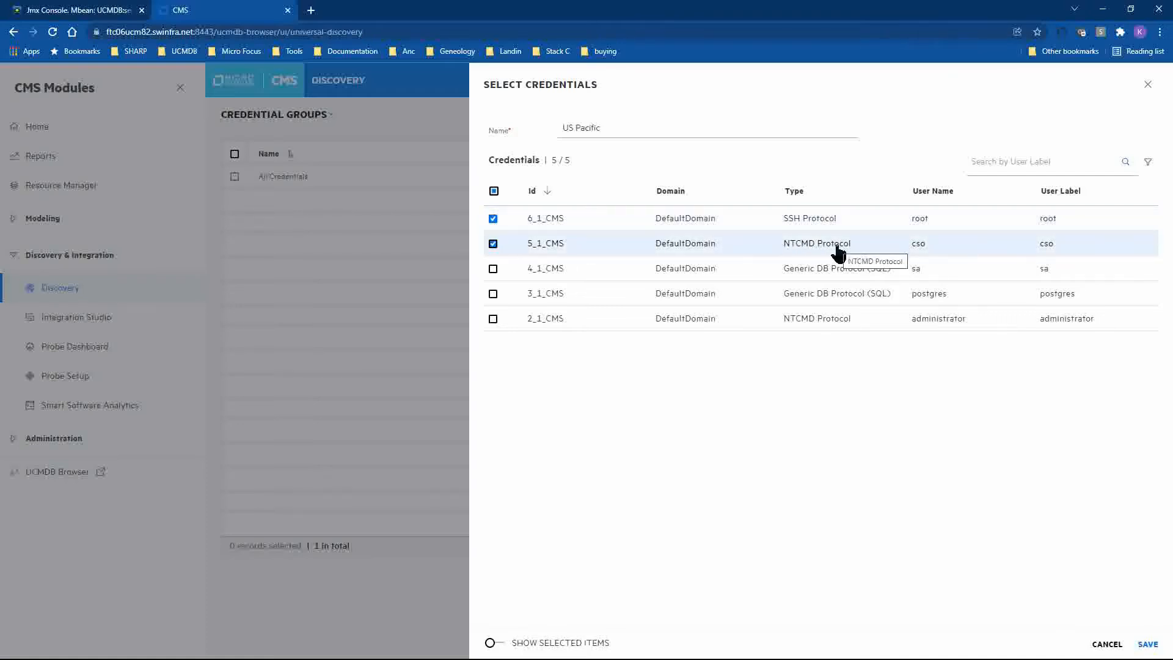
click(493, 269)
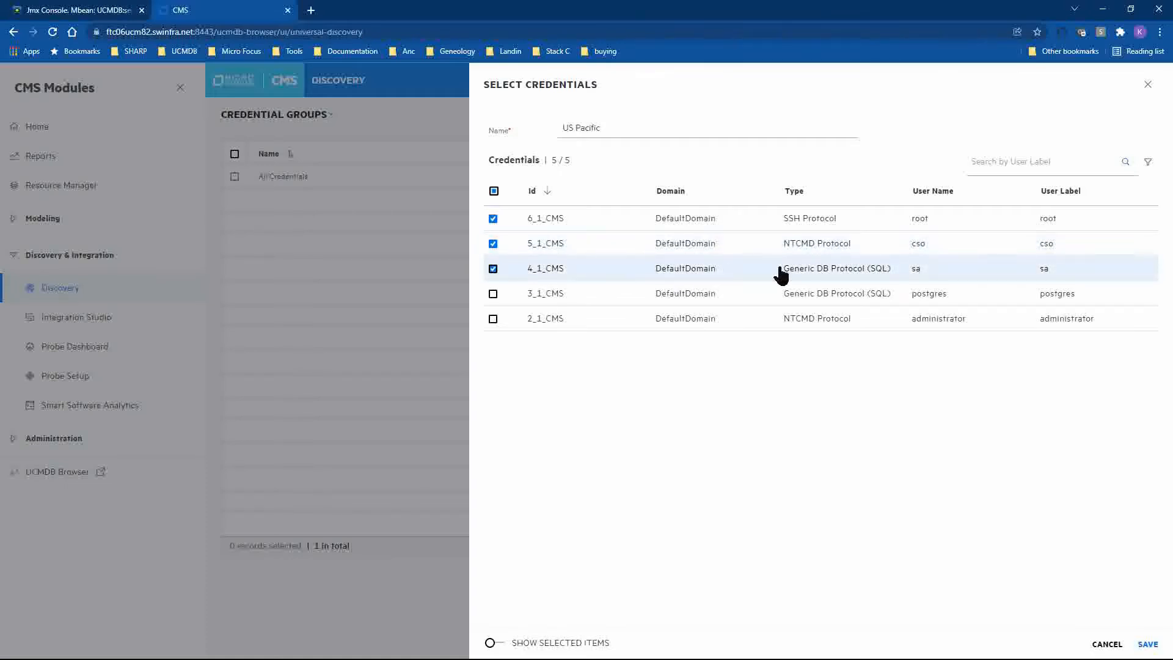
click(493, 294)
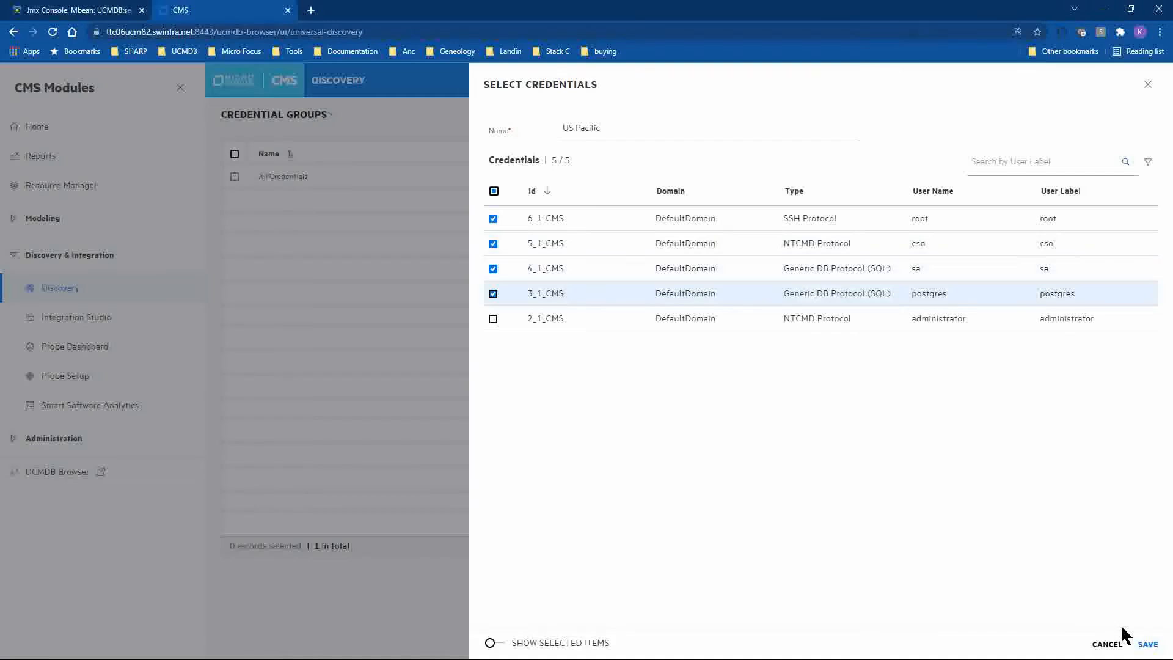
click(1151, 647)
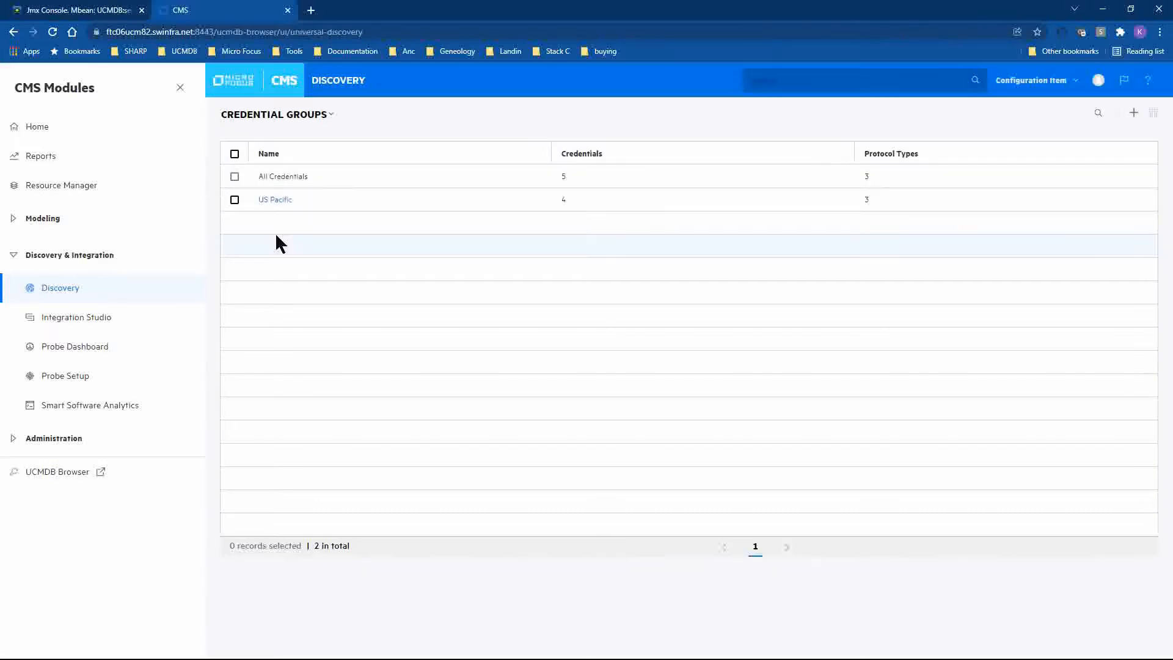
Create a credential group named US Mountain containing credentials 2_1_CMS, 3_1_CMS, 4_1_CMS and 6_1_CMS, and save it
click(1133, 113)
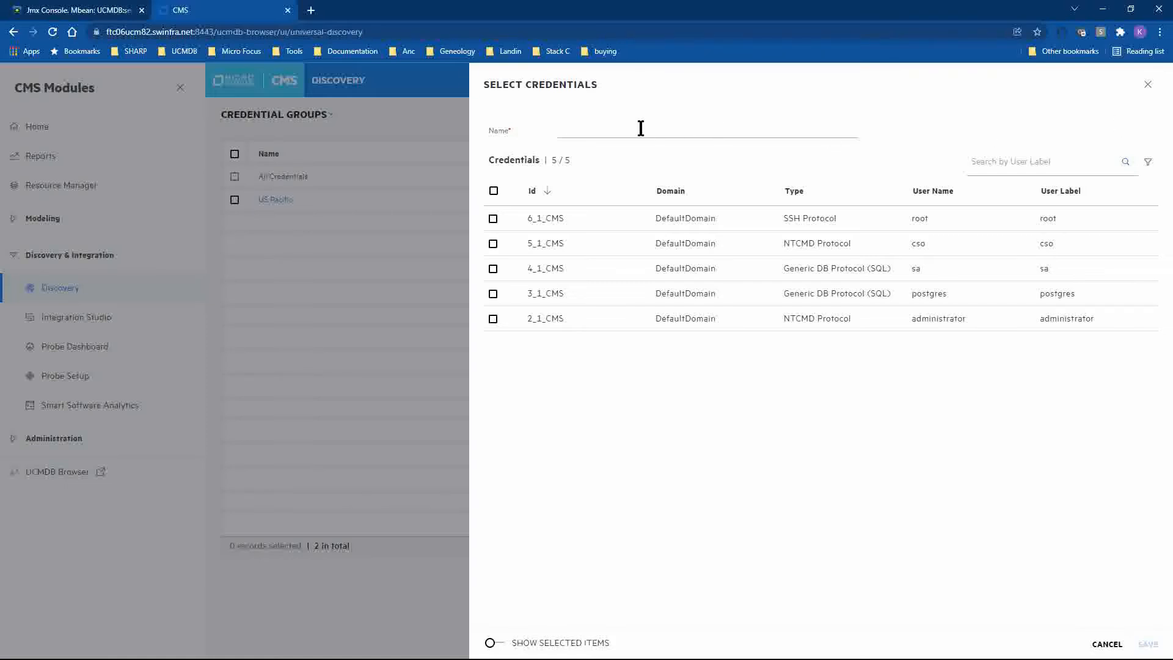
text(US M)
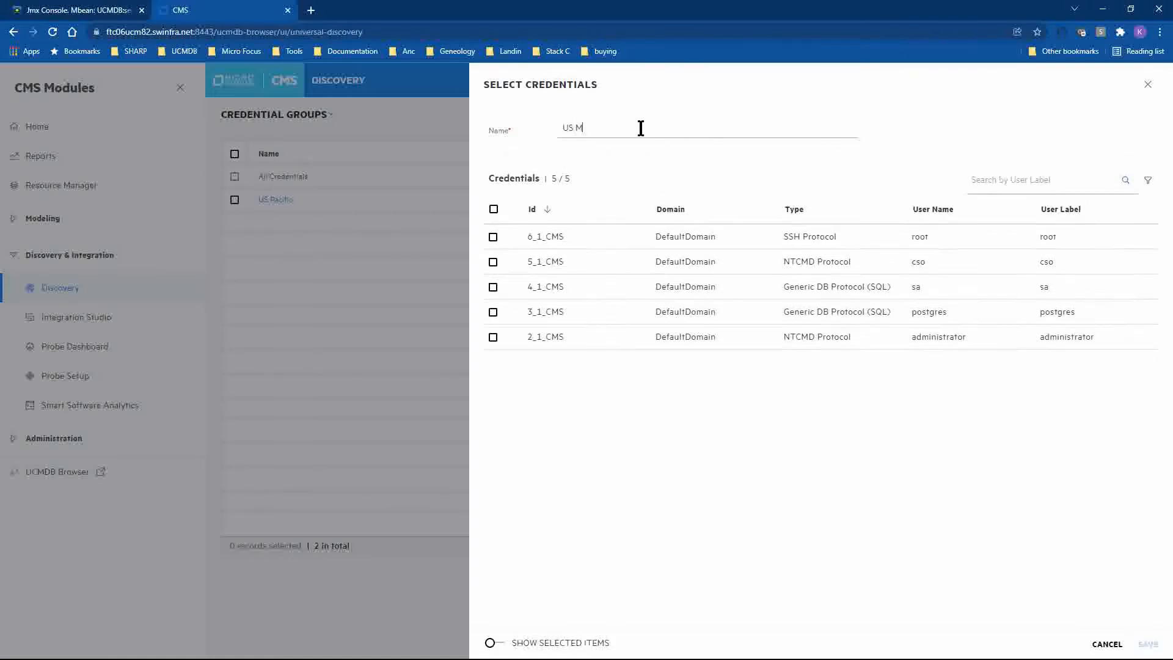
text(ountain)
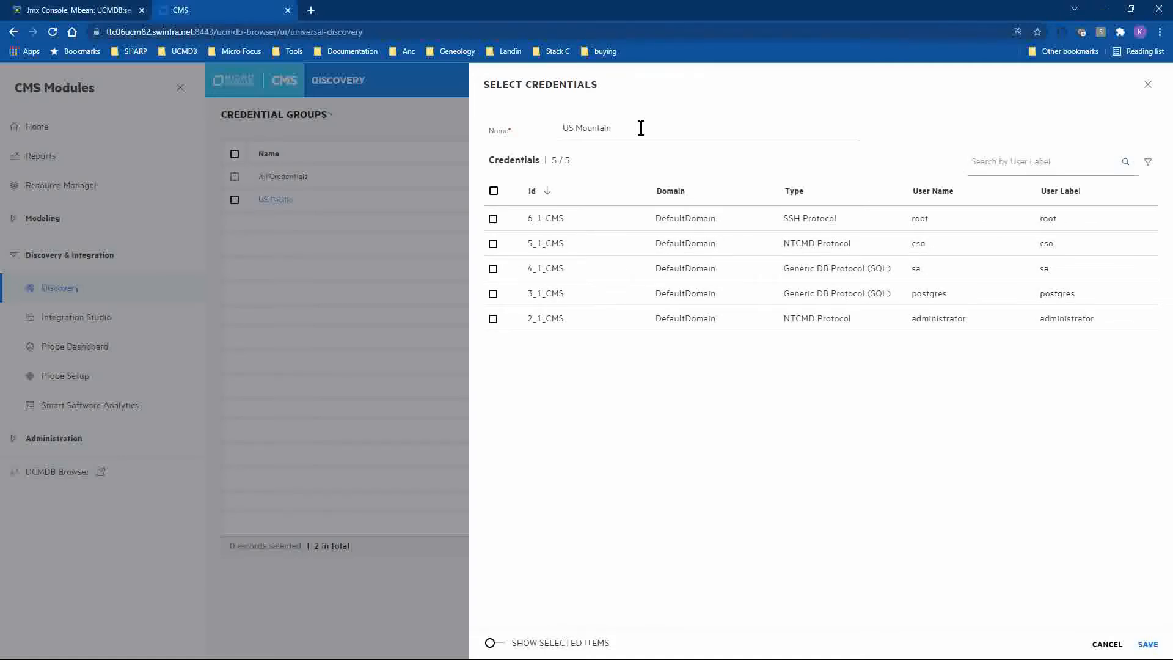
click(494, 321)
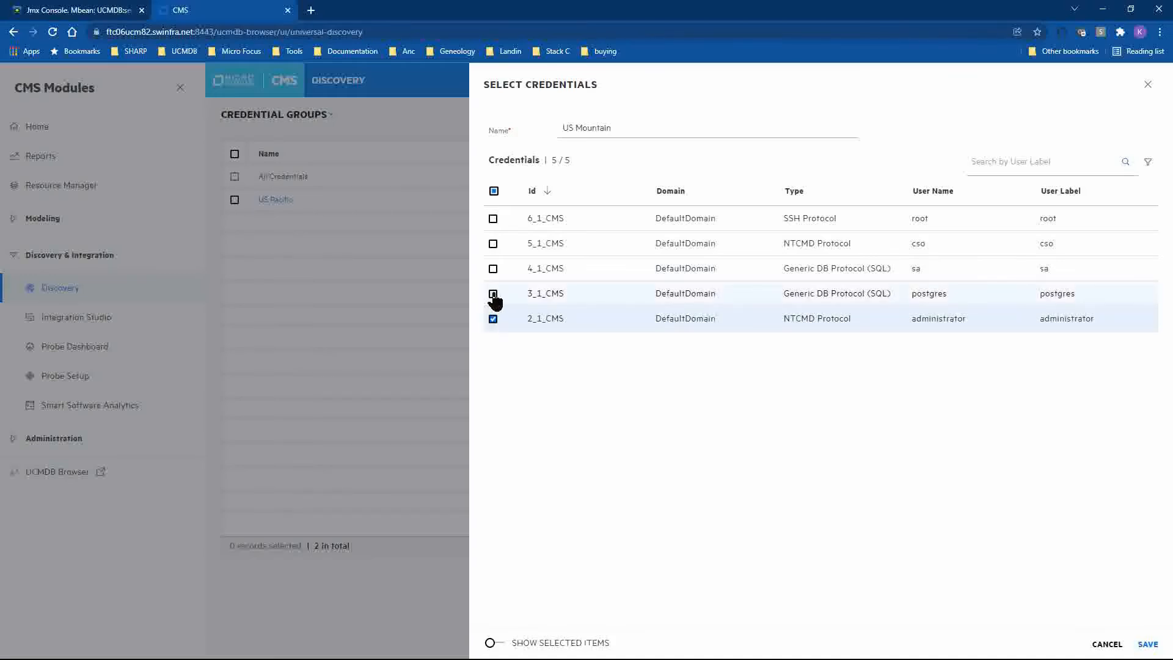
click(493, 294)
click(493, 270)
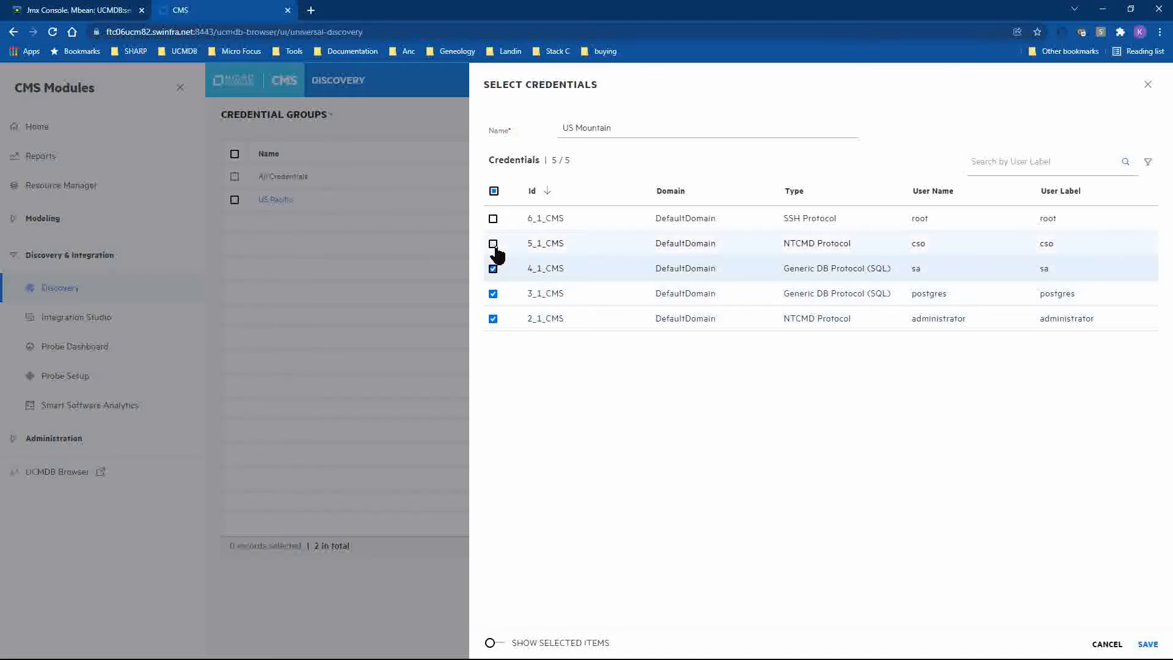
click(493, 220)
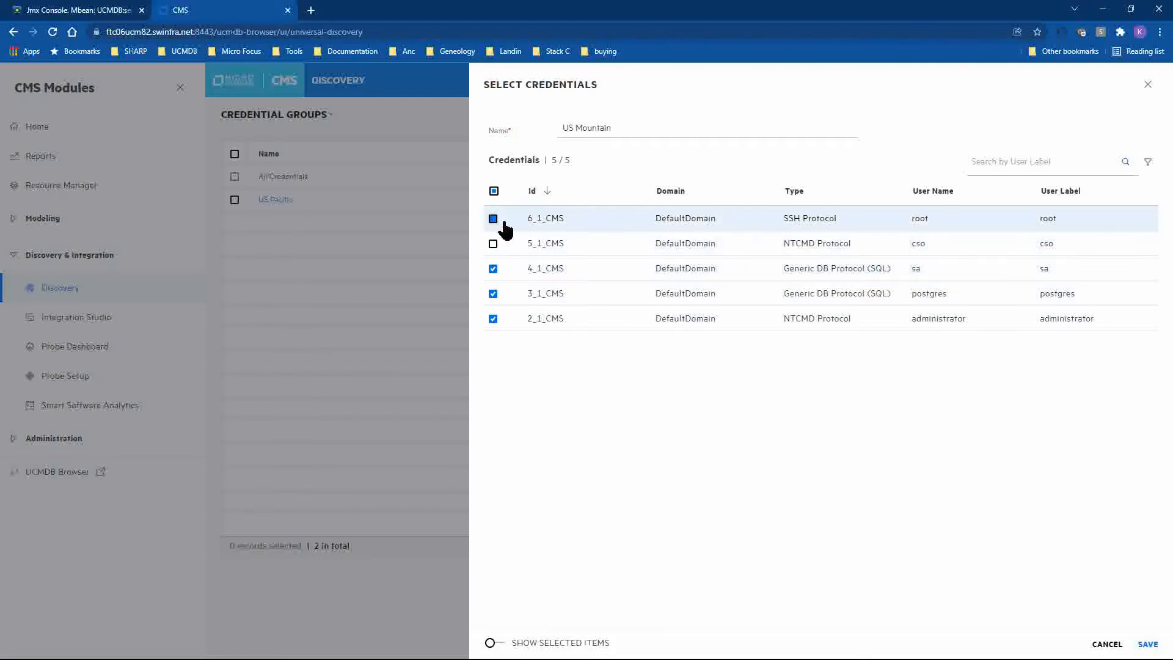
click(1148, 644)
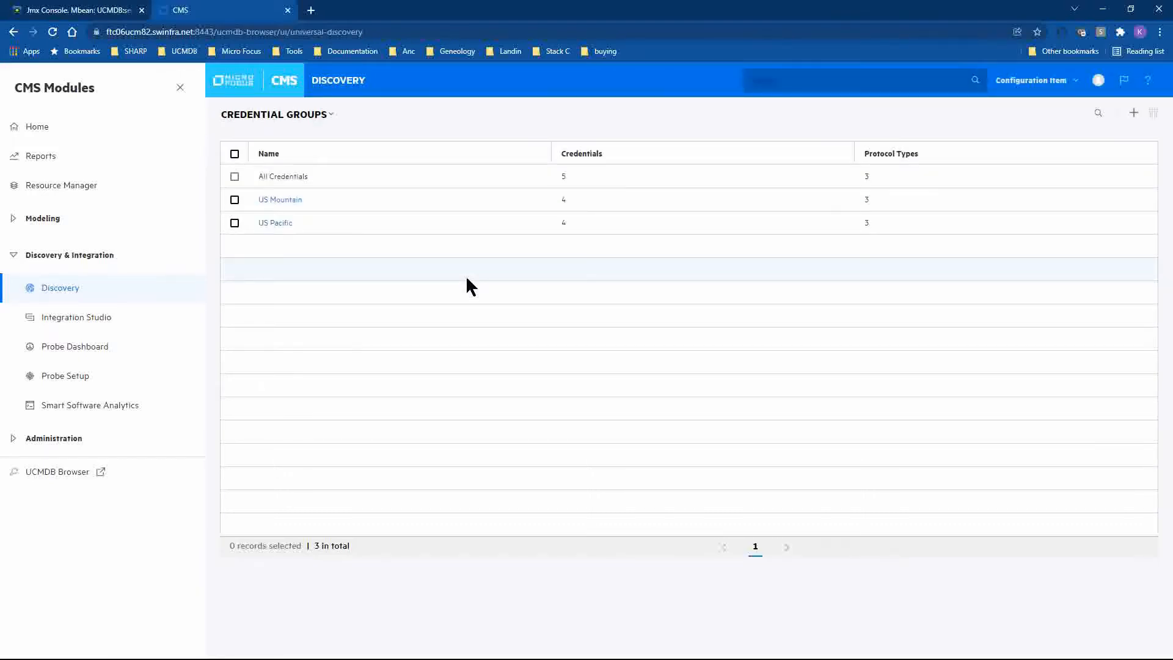
Start a new discovery schedule named US Pacific Morning Discovery and set its time zone to (GMT -08:00) Los_Angeles
click(321, 117)
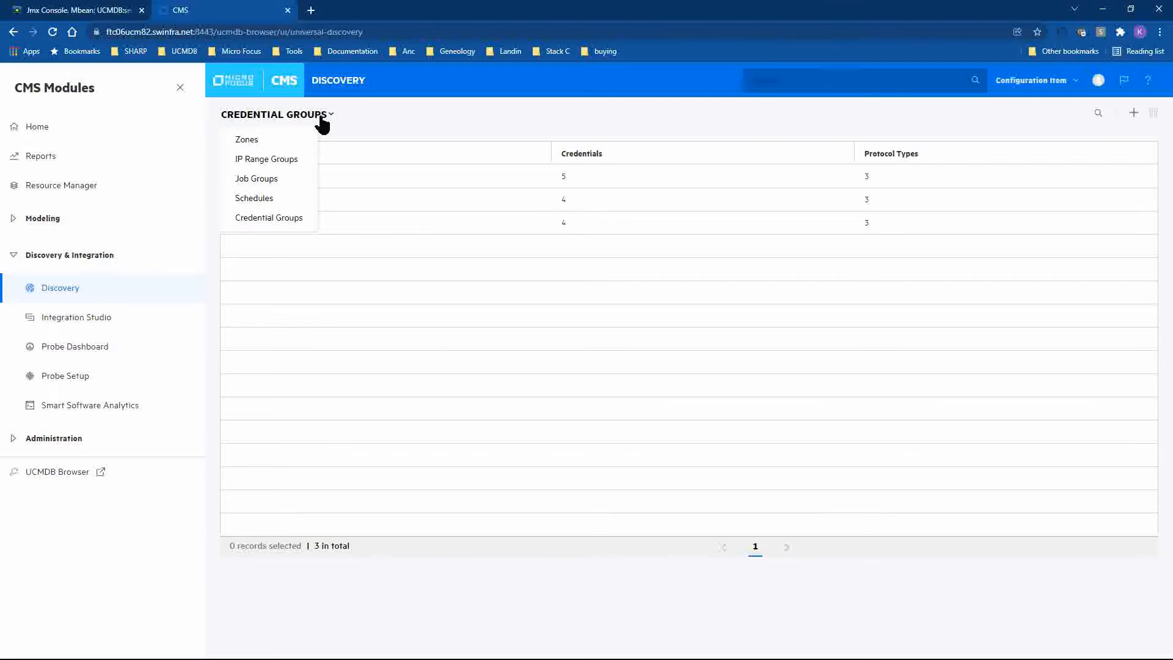
click(276, 198)
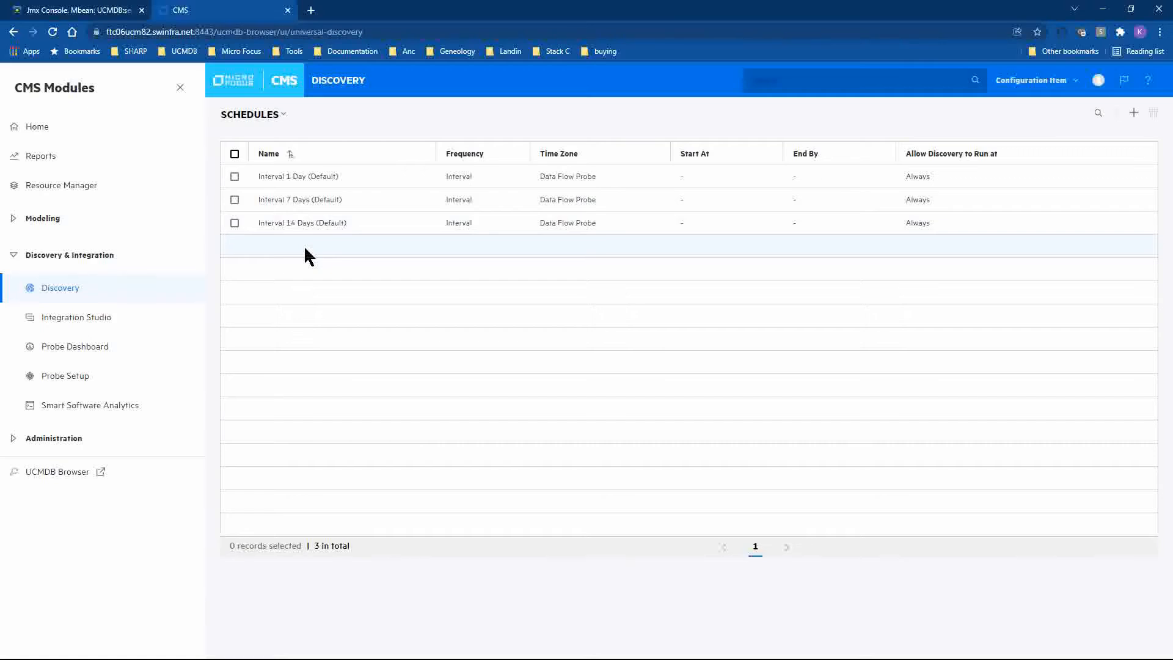
click(1134, 114)
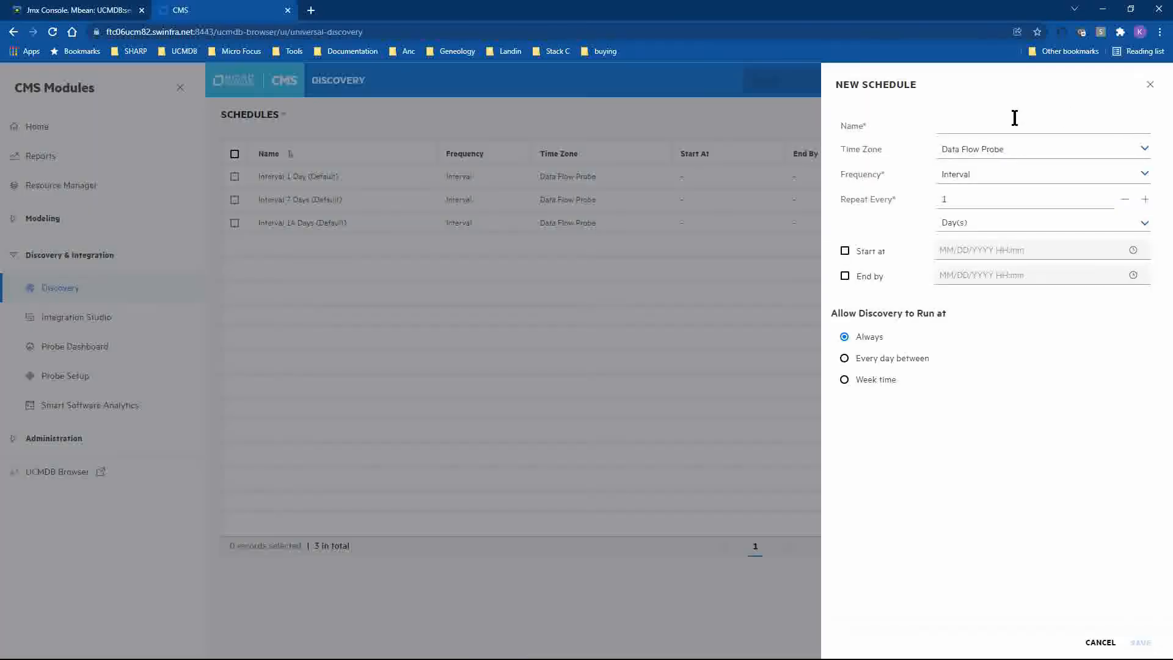
click(974, 123)
text(US Pacific Morning Discovery)
click(969, 157)
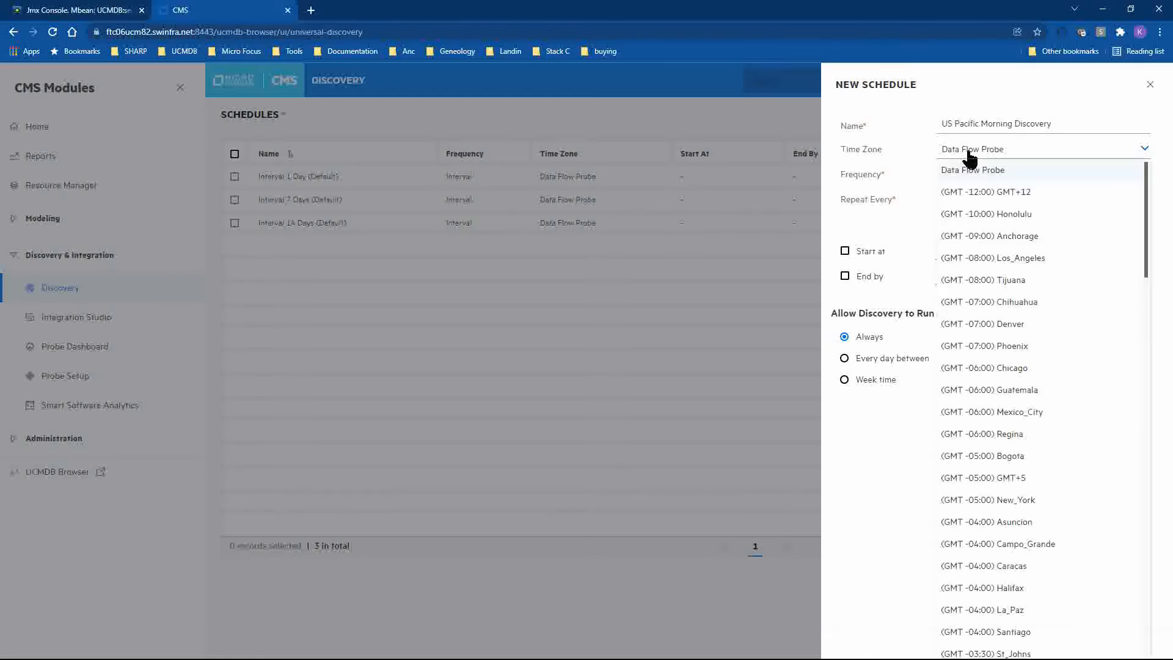
click(968, 152)
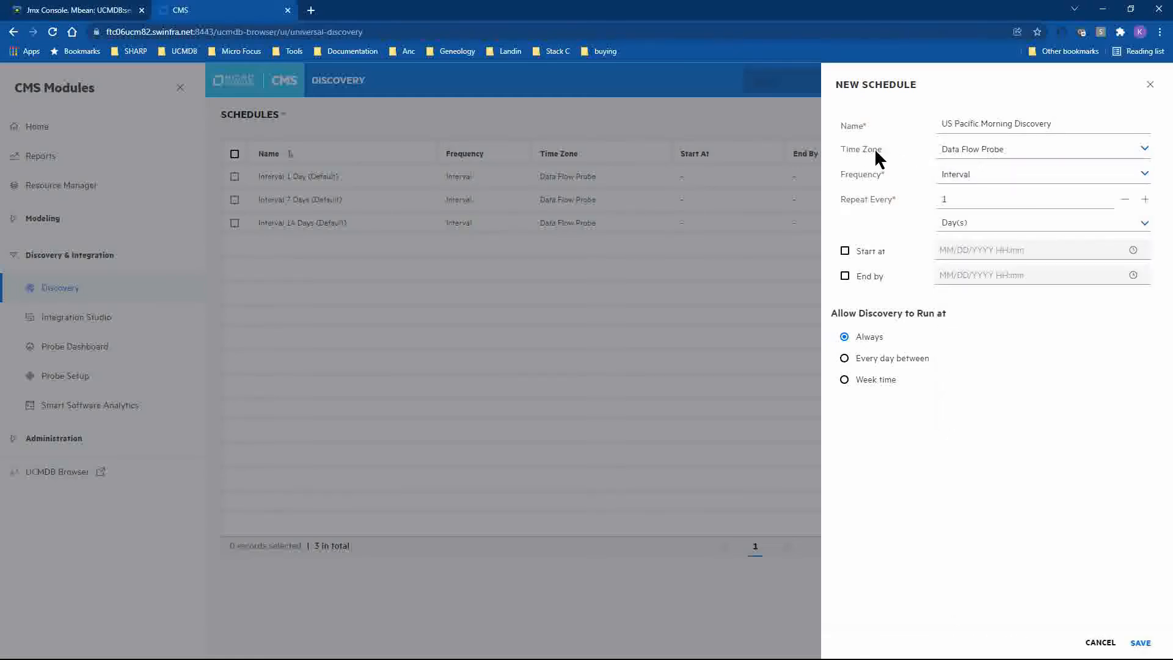
click(947, 158)
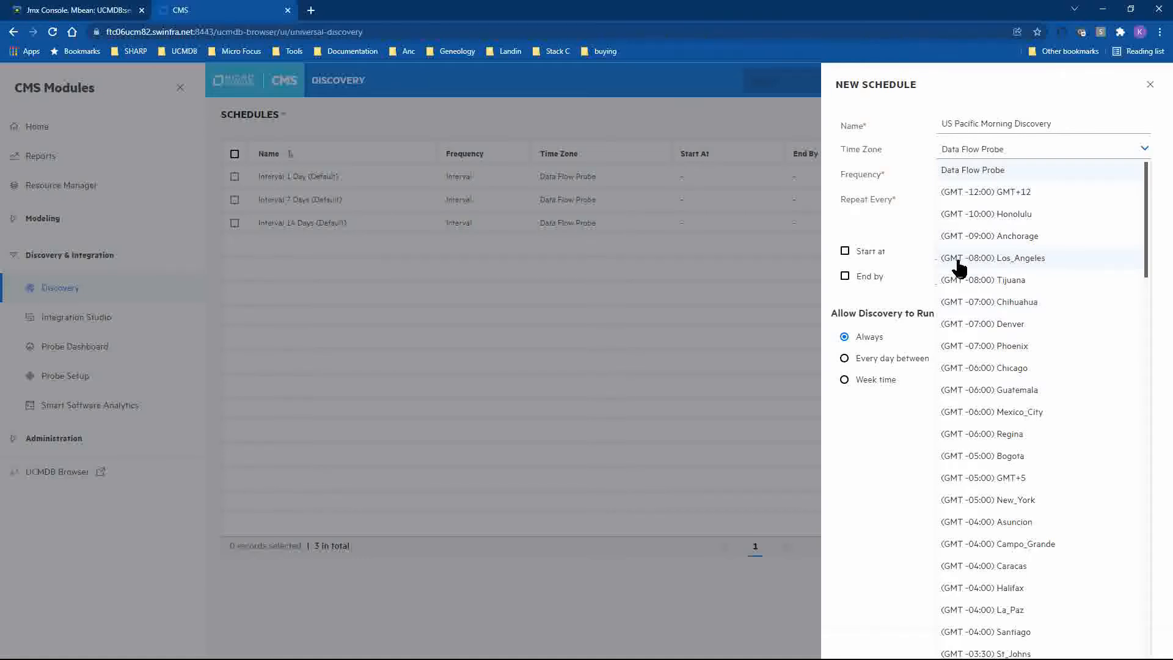
click(999, 260)
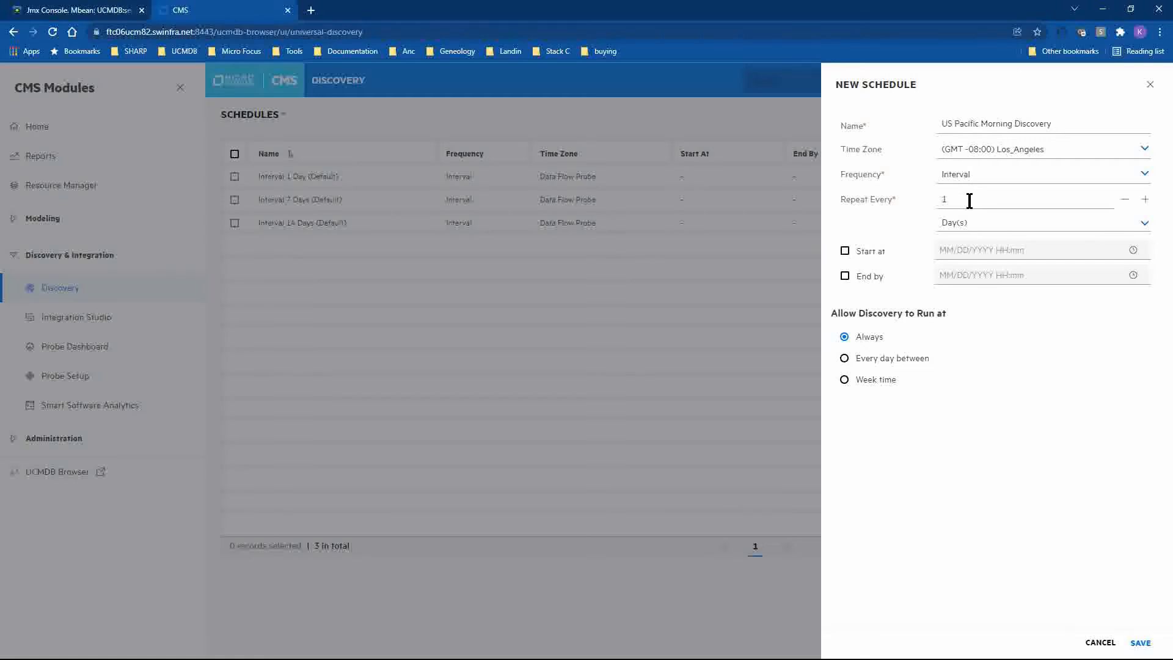
Enable the schedule's start time and set it to 02/18/2022 08:00
click(845, 252)
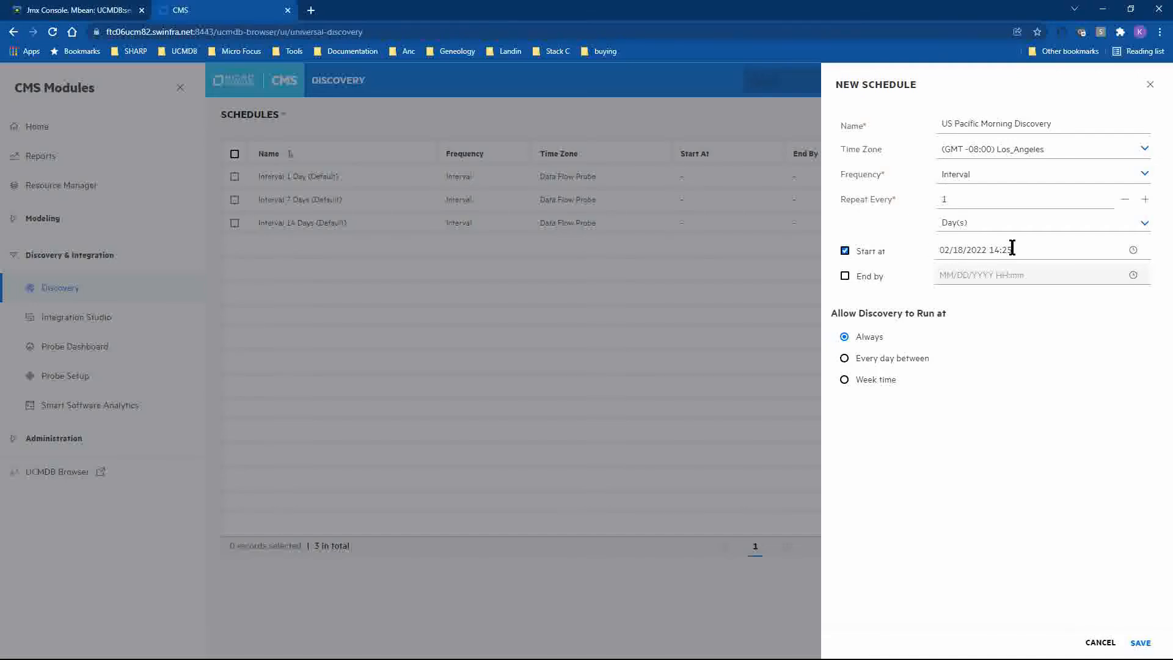
click(1134, 252)
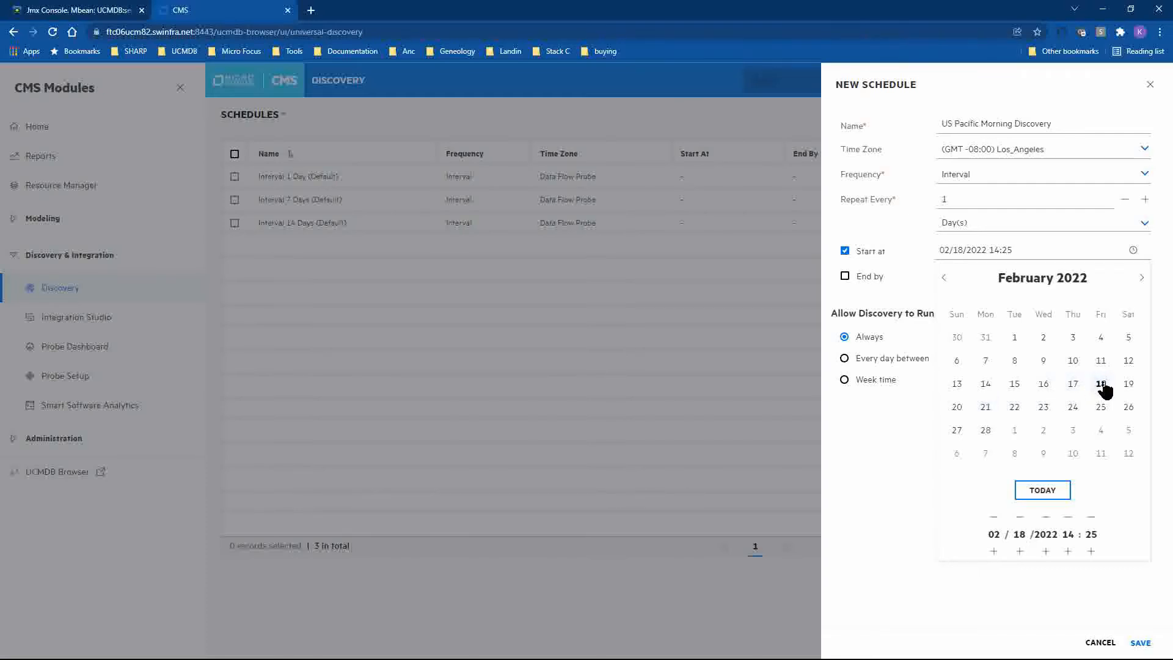
click(1070, 521)
click(1070, 521)
click(1070, 520)
click(1069, 519)
click(1068, 551)
click(1093, 519)
click(1092, 519)
click(1092, 519)
click(1092, 519)
click(1093, 518)
click(1092, 519)
click(1093, 518)
click(1093, 519)
click(1092, 518)
click(1092, 519)
click(1093, 519)
click(1093, 519)
click(1092, 519)
click(1093, 519)
click(1093, 519)
click(1092, 519)
click(1132, 250)
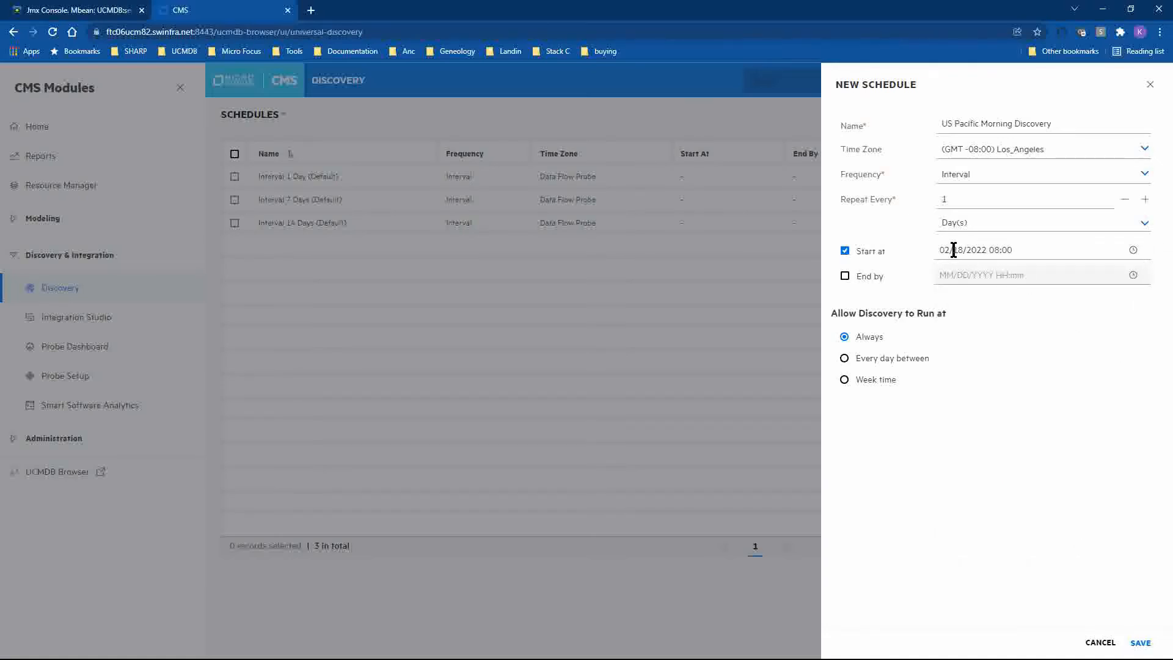
Enable the US Pacific Morning Discovery schedule's end time and set its date to 02/18/2022 and its hour to 17
click(845, 276)
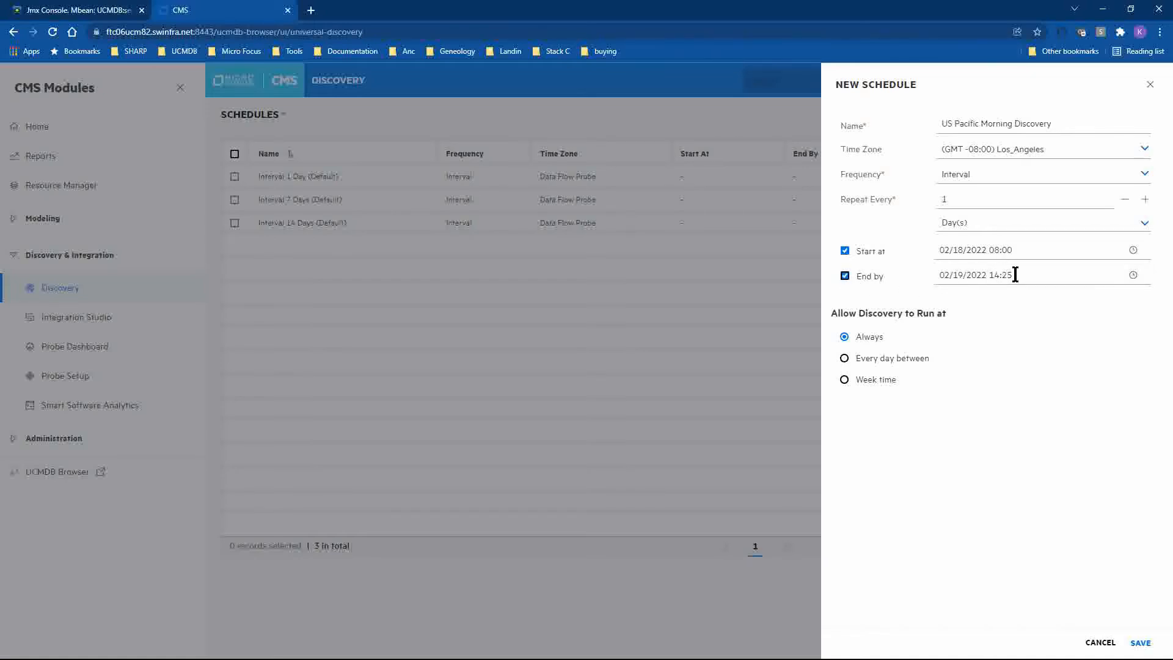
click(1133, 275)
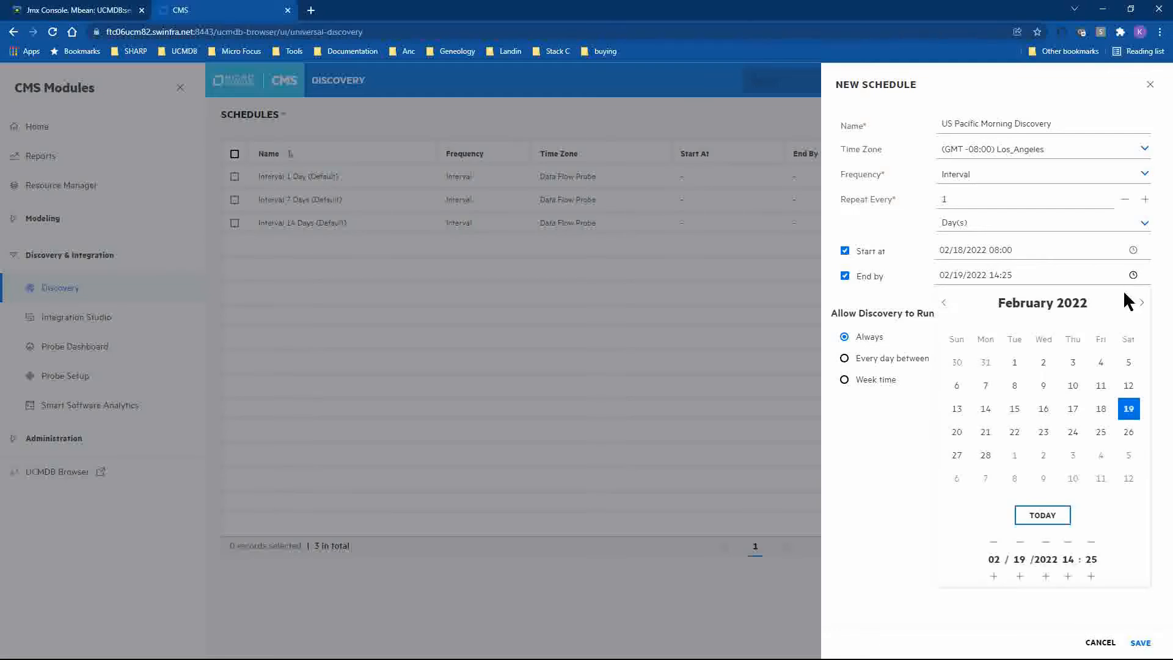
click(1104, 411)
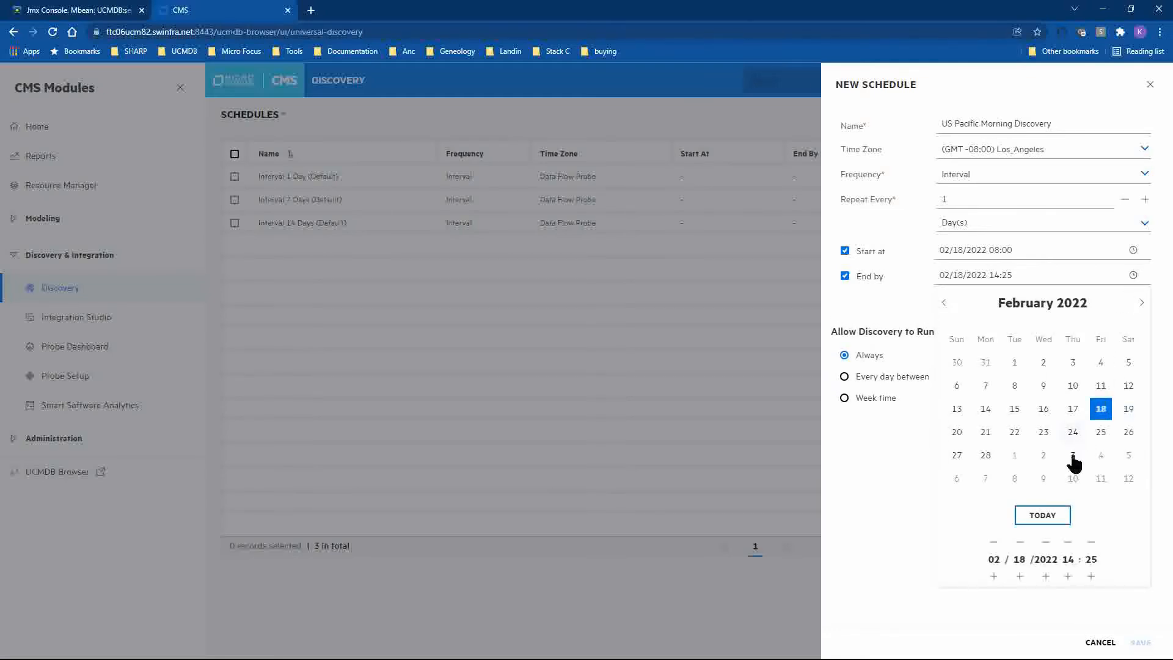
click(1068, 542)
click(1068, 577)
click(1068, 576)
click(1068, 576)
click(1068, 576)
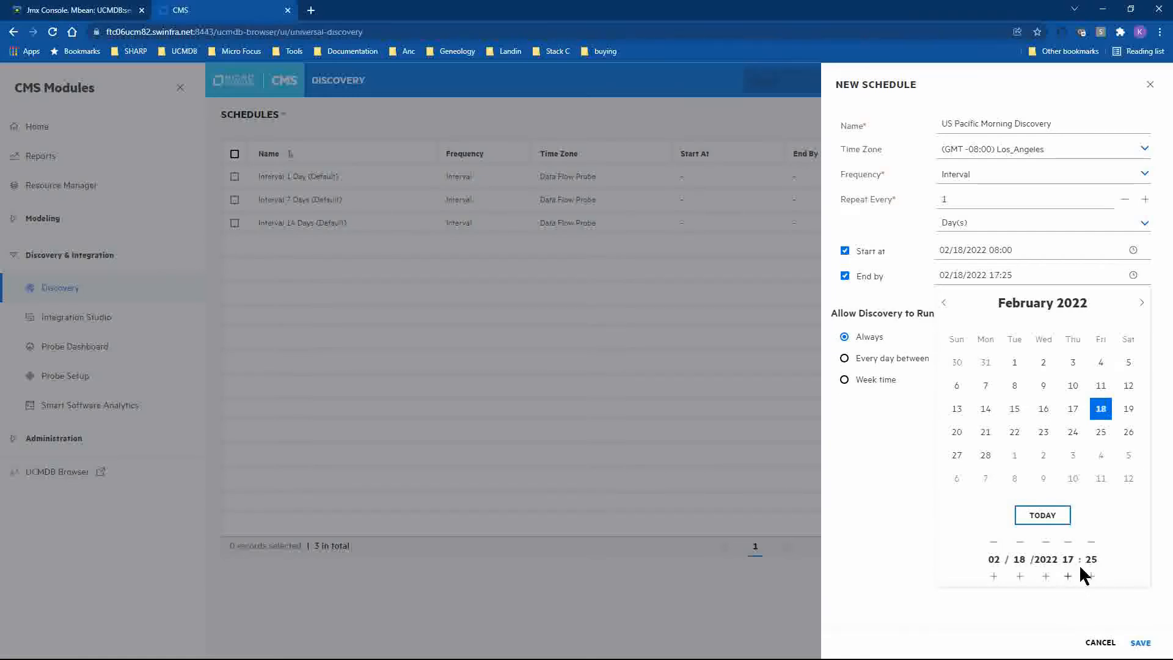
Set the end time's minutes to 00 and save the US Pacific Morning Discovery schedule
click(1091, 542)
click(1091, 542)
click(1091, 542)
click(1091, 542)
click(1091, 542)
click(1091, 541)
click(1091, 541)
click(1091, 542)
click(1091, 542)
click(1092, 542)
click(1091, 542)
click(1091, 542)
click(1091, 542)
click(1091, 542)
click(1091, 542)
click(1091, 542)
click(1092, 542)
click(1091, 542)
click(1133, 275)
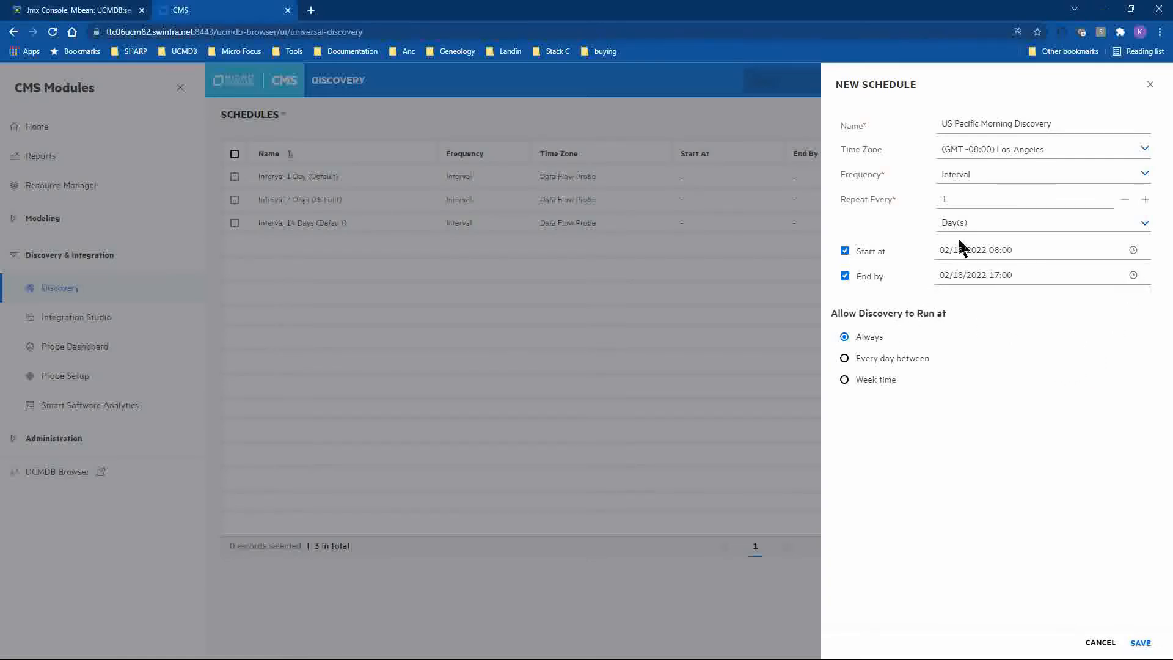
click(1138, 642)
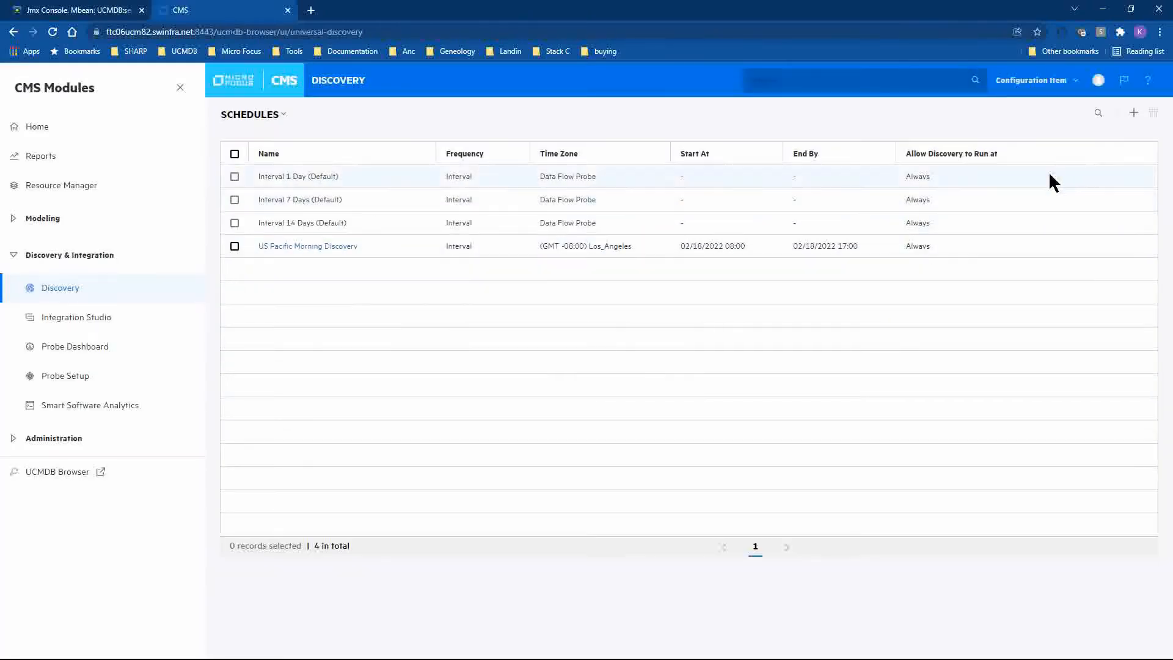
Start a new discovery schedule named US Mountain Morning Discovery
click(1133, 114)
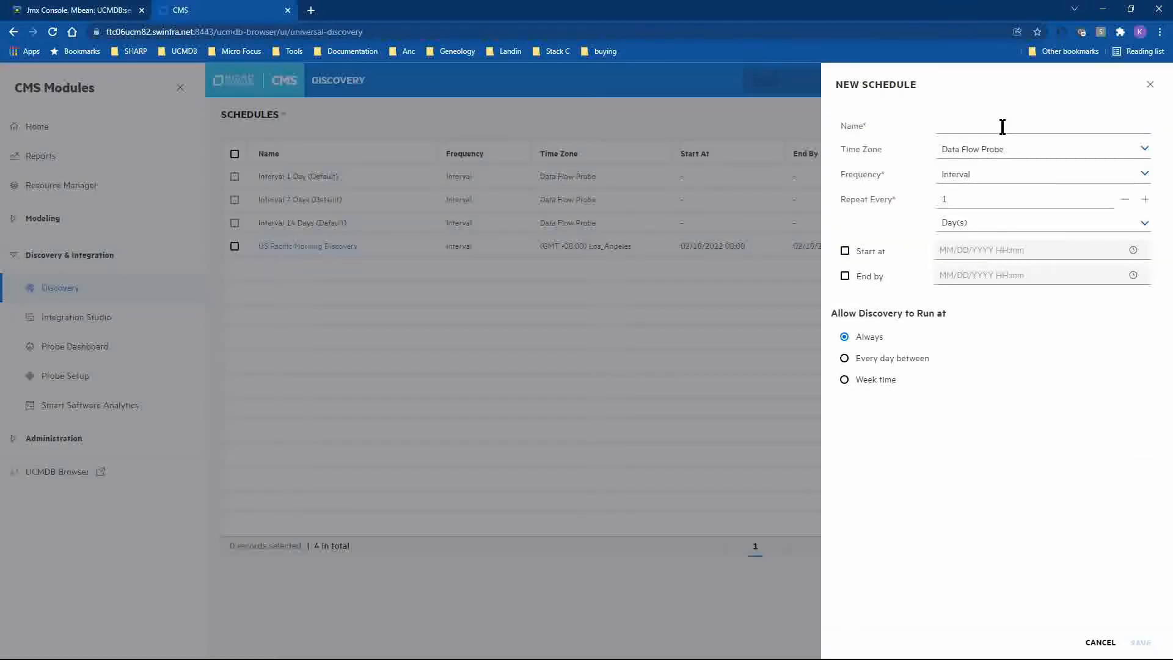
text(US )
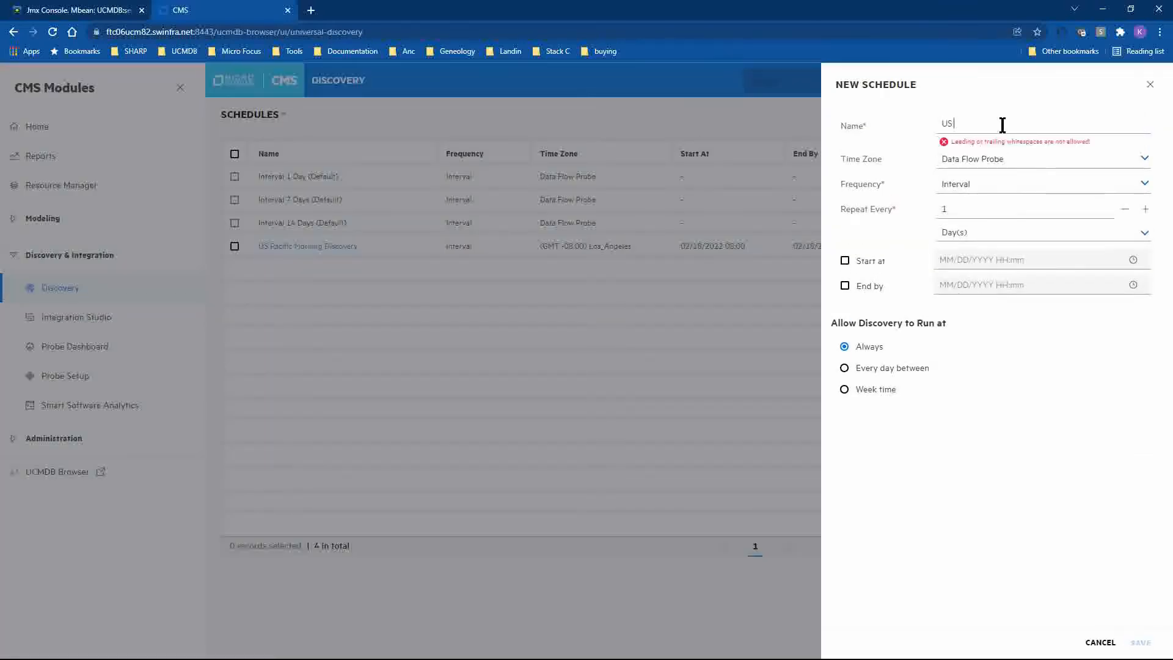
text(Mountain Mo)
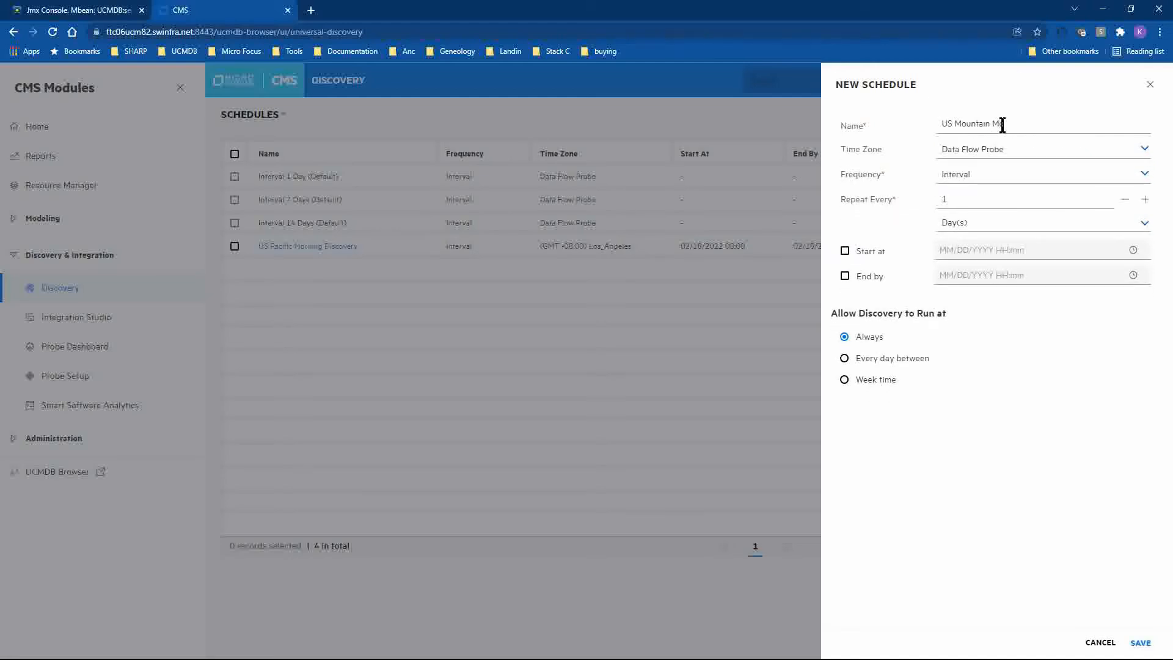
text(rning Discovery)
Set the schedule's time zone to (GMT -07:00) Denver and enable its start time at 02/18/2022 08:00
click(845, 251)
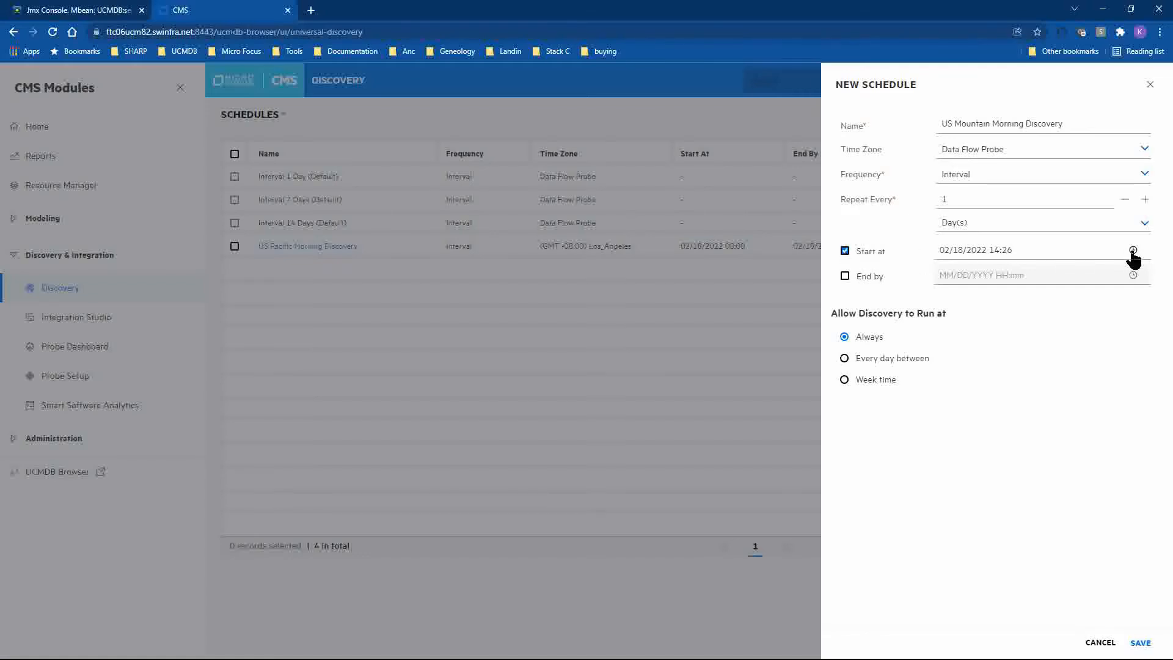
click(980, 153)
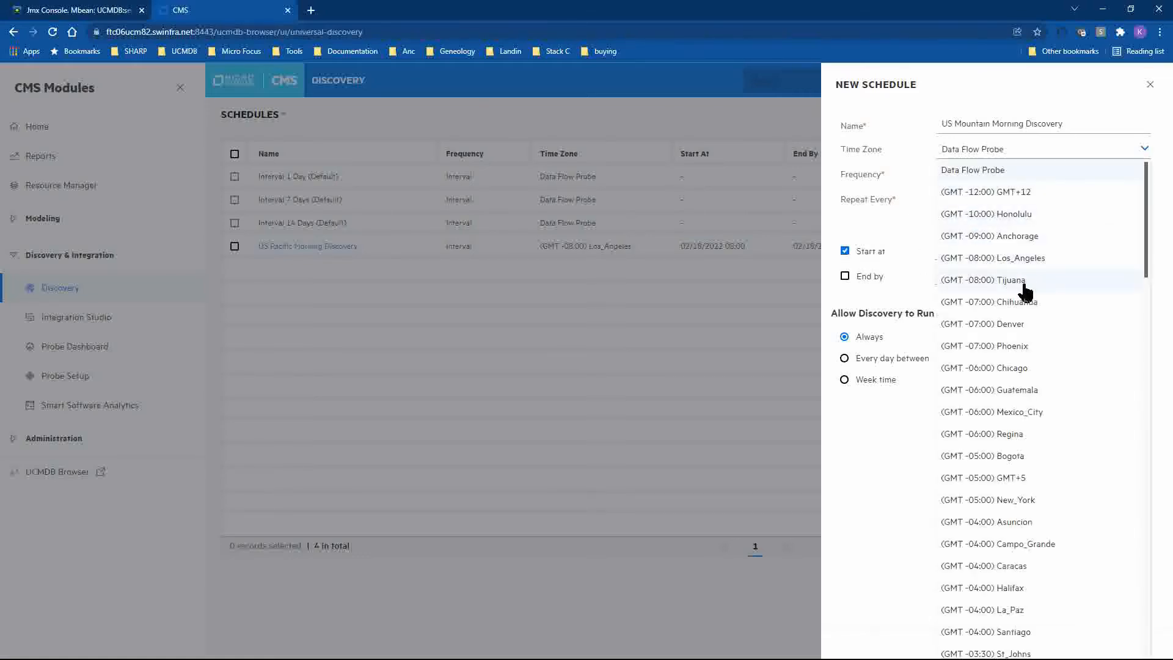
click(1031, 330)
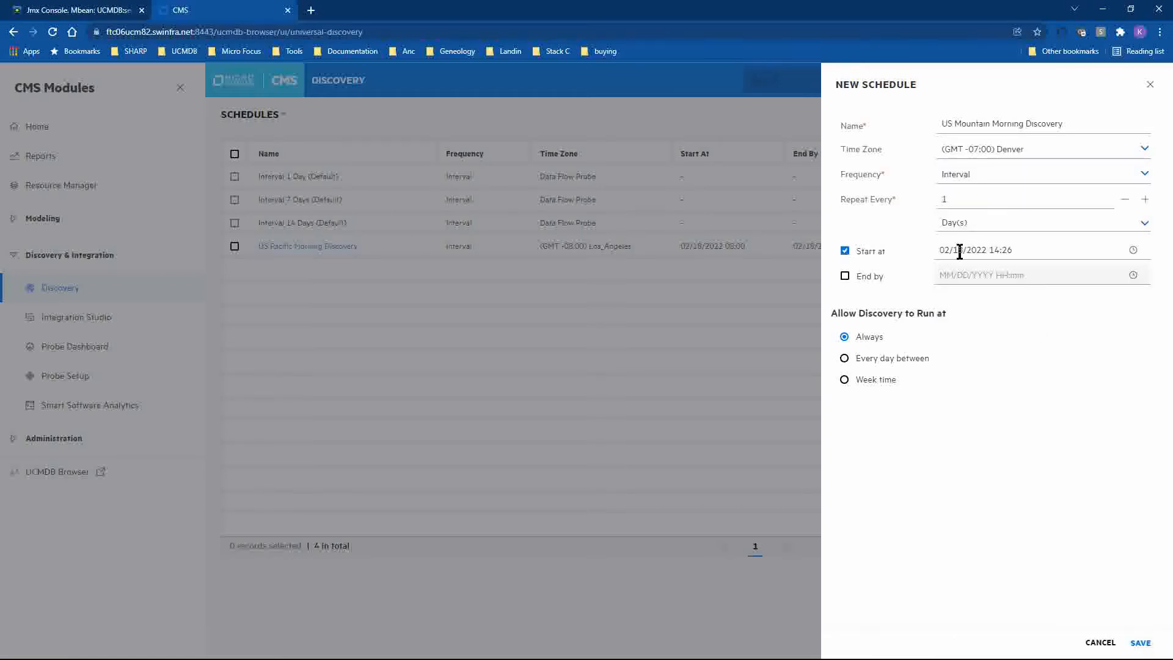
click(996, 249)
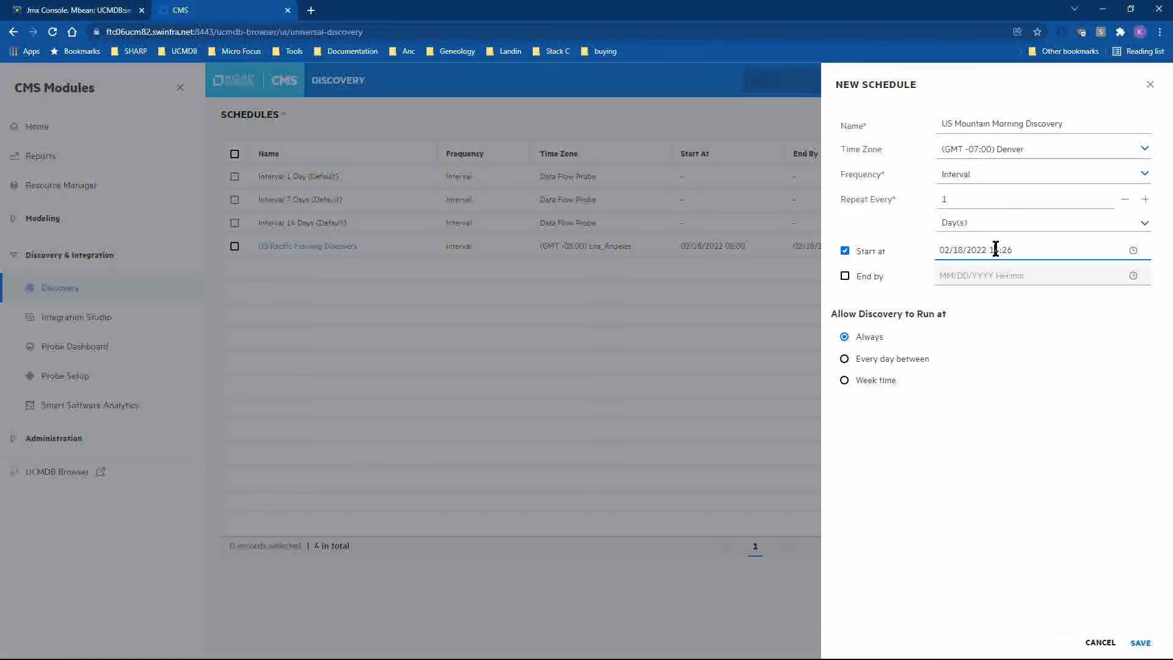
double_click(996, 249)
Enable the US Mountain Morning Discovery schedule's end time at 02/18/2022 17:00 and save the schedule
click(845, 276)
click(1133, 275)
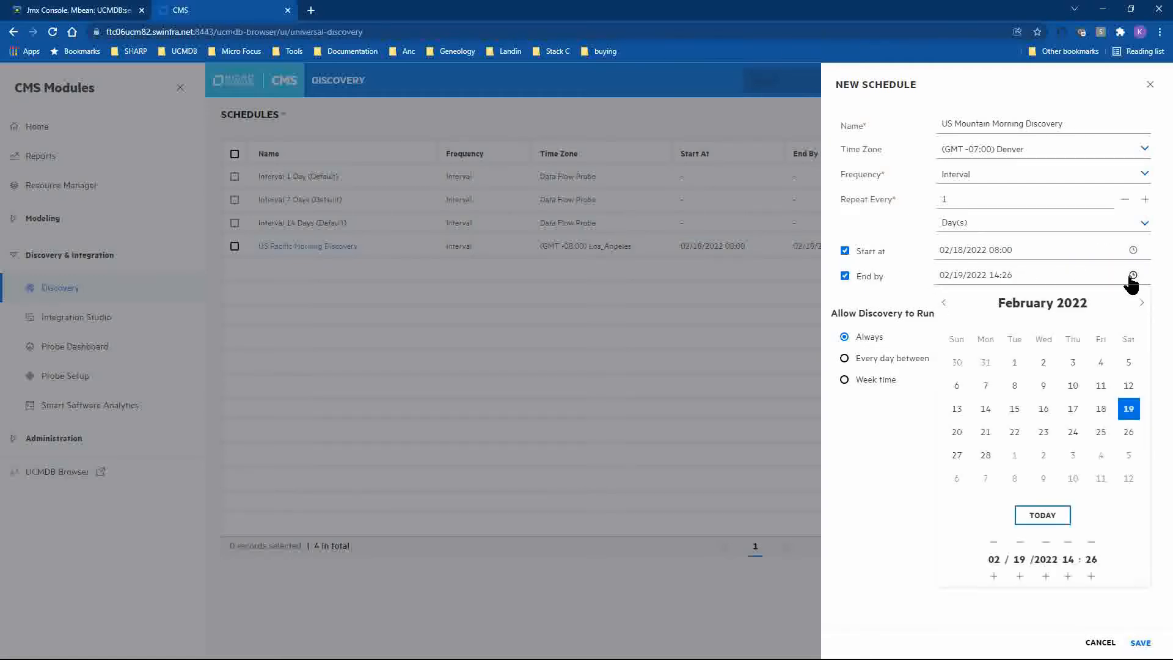
click(1102, 410)
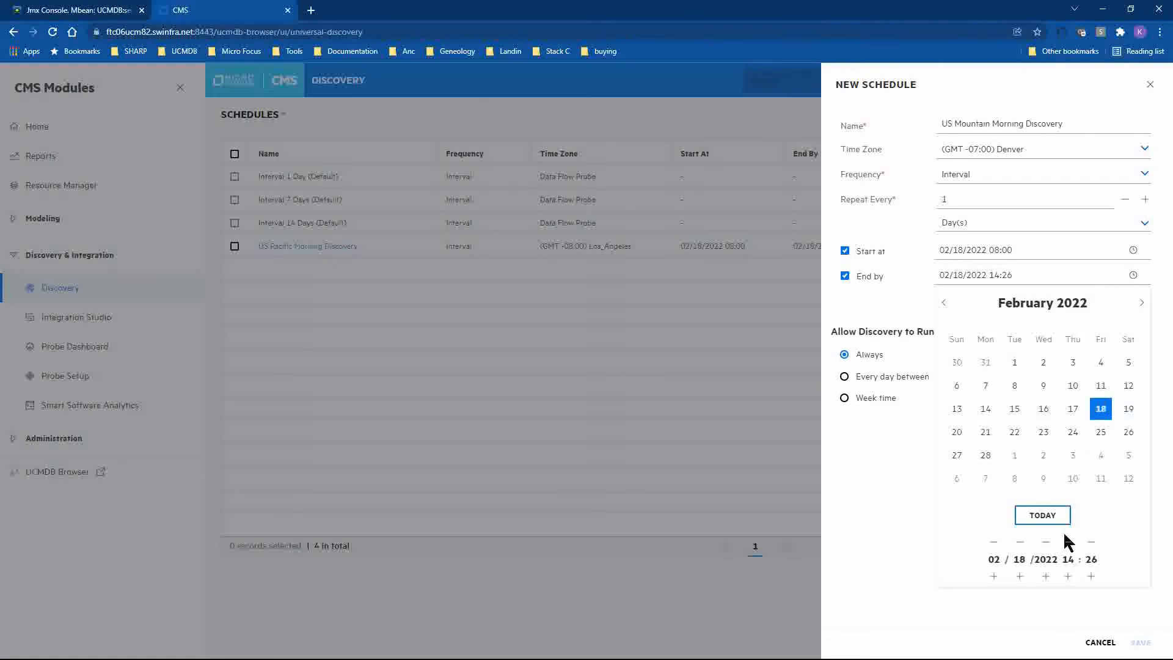
click(1068, 577)
click(1068, 577)
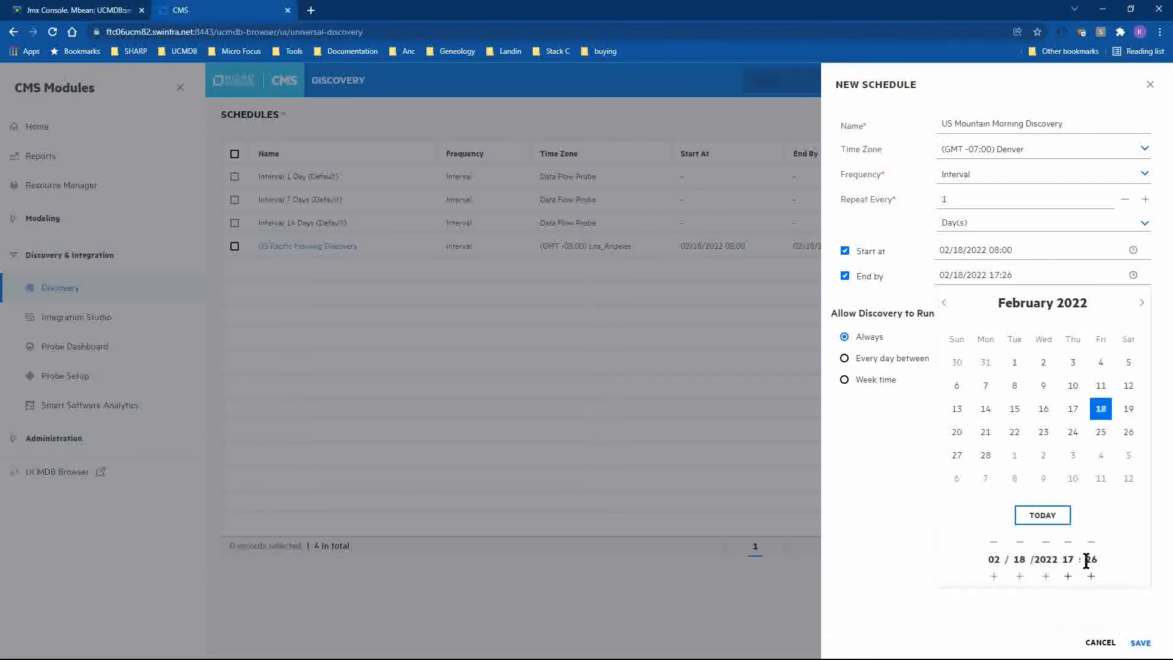
double_click(1091, 559)
click(1091, 543)
click(1092, 543)
click(1134, 284)
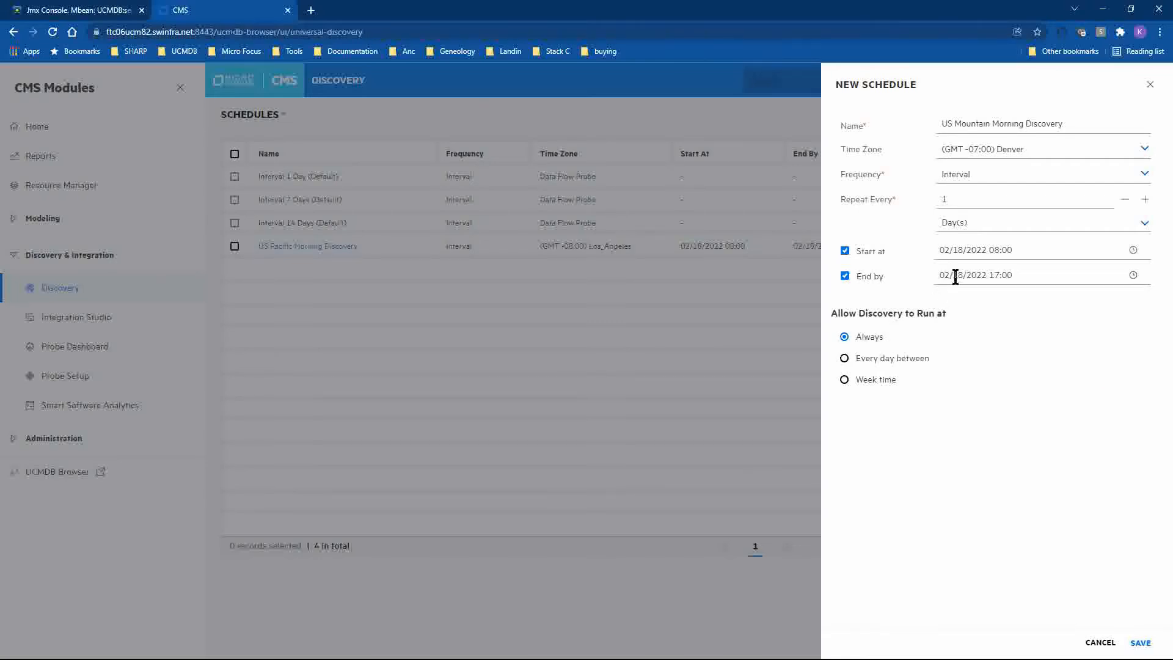
click(1140, 643)
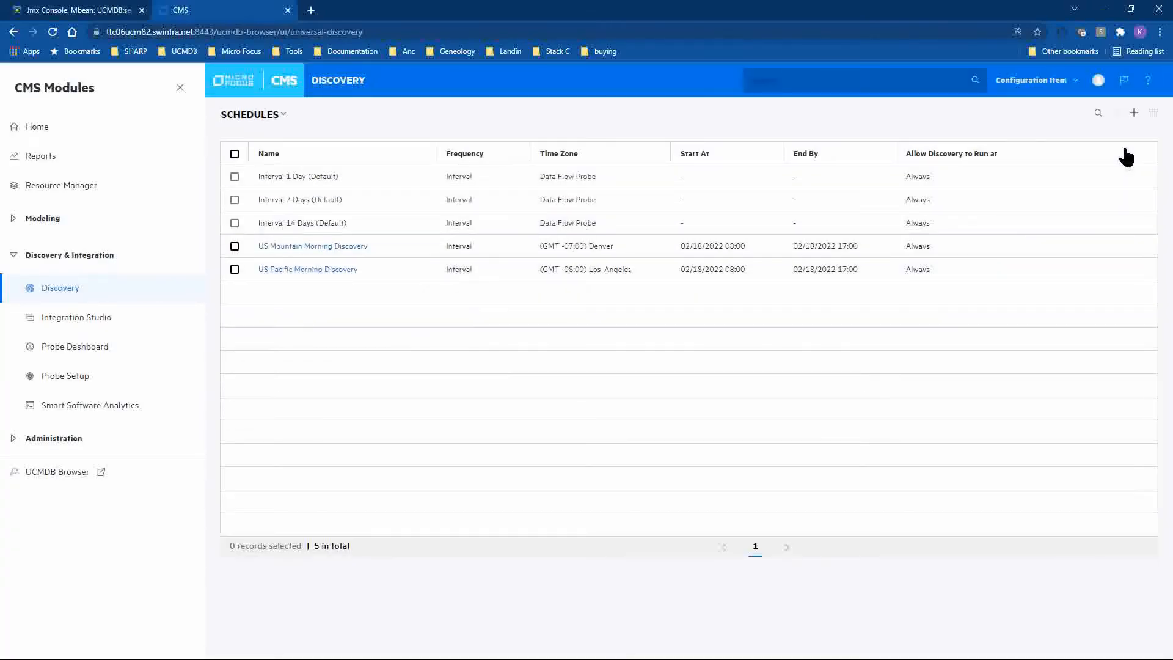
Start a new schedule named US Pacific After Hours and set its time zone to (GMT -08:00) Los_Angeles
click(1134, 112)
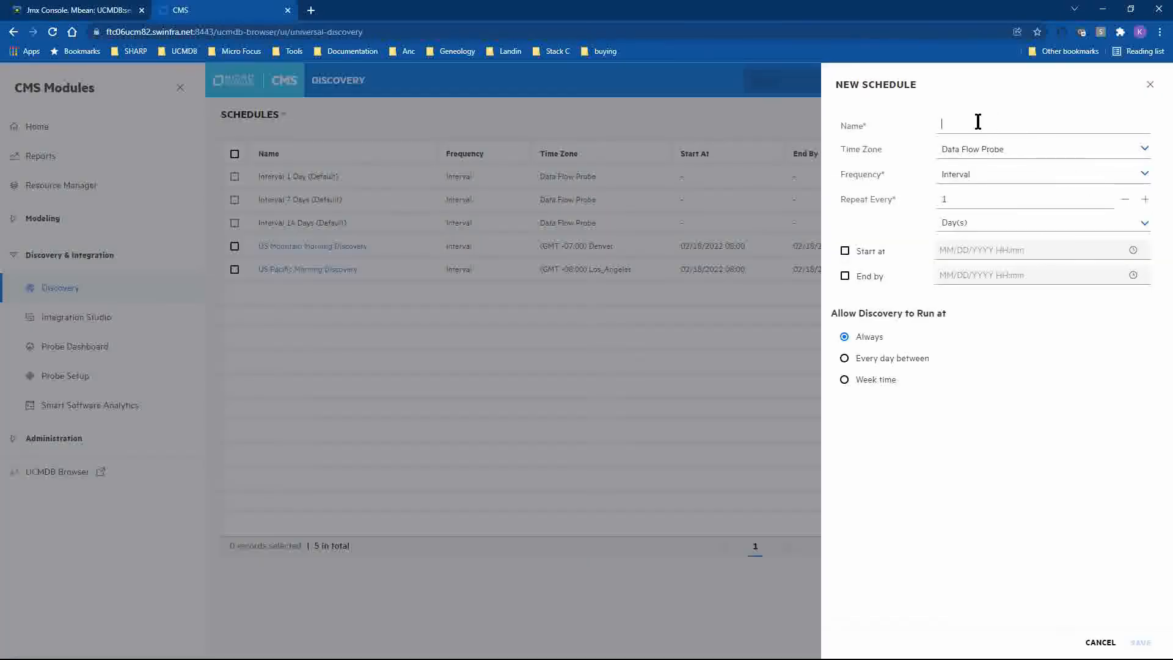
text(US Pacific After Hours)
click(988, 150)
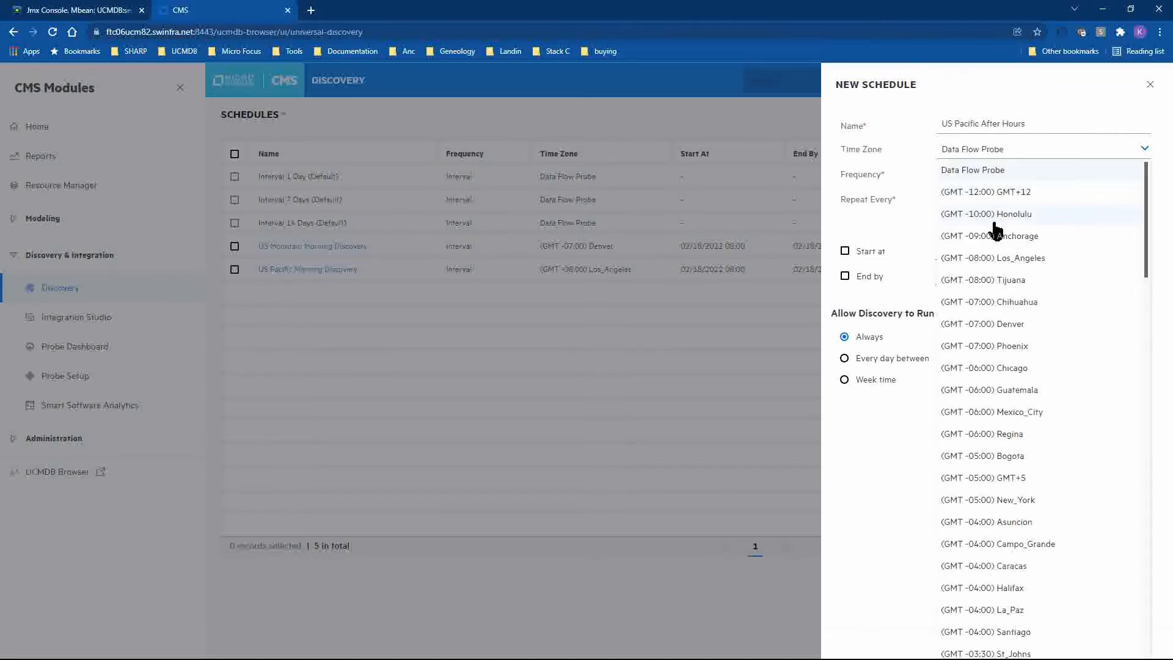
click(1011, 261)
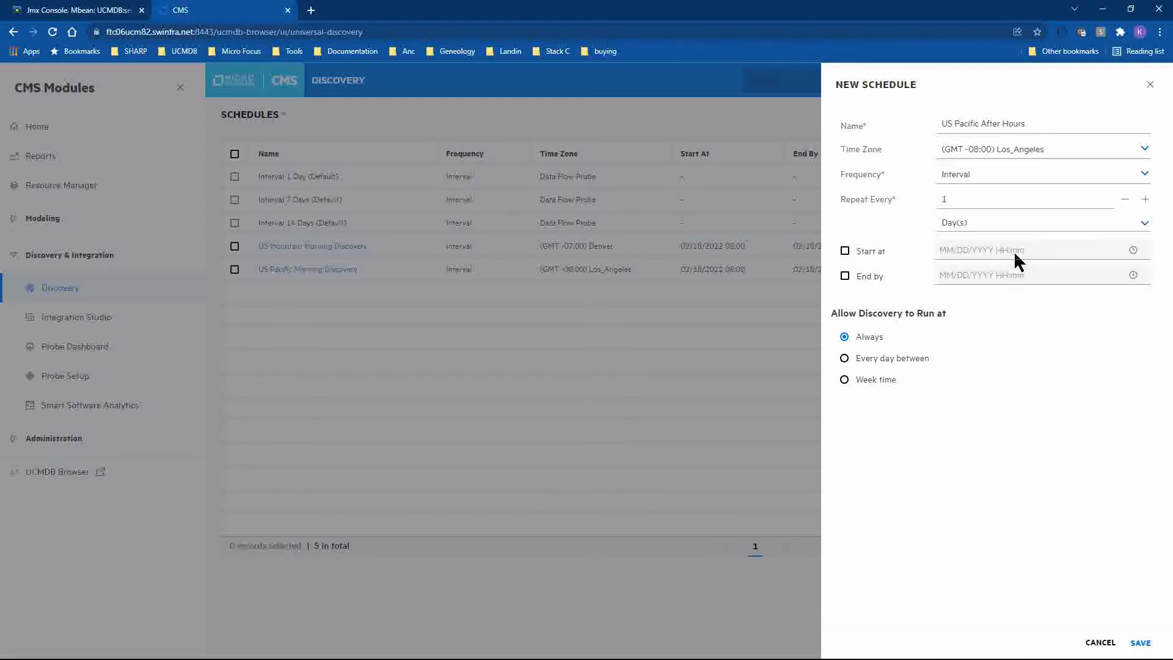
Enable the US Pacific After Hours schedule's start time at 02/18/2022 17:00 and save the schedule
click(845, 251)
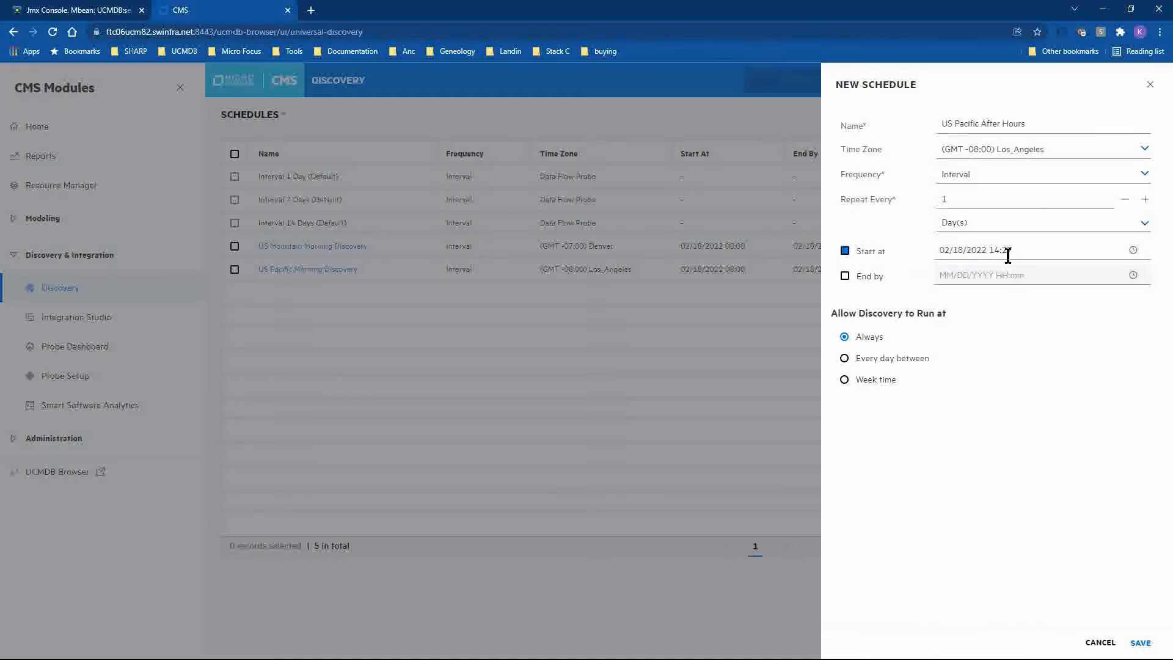
click(996, 249)
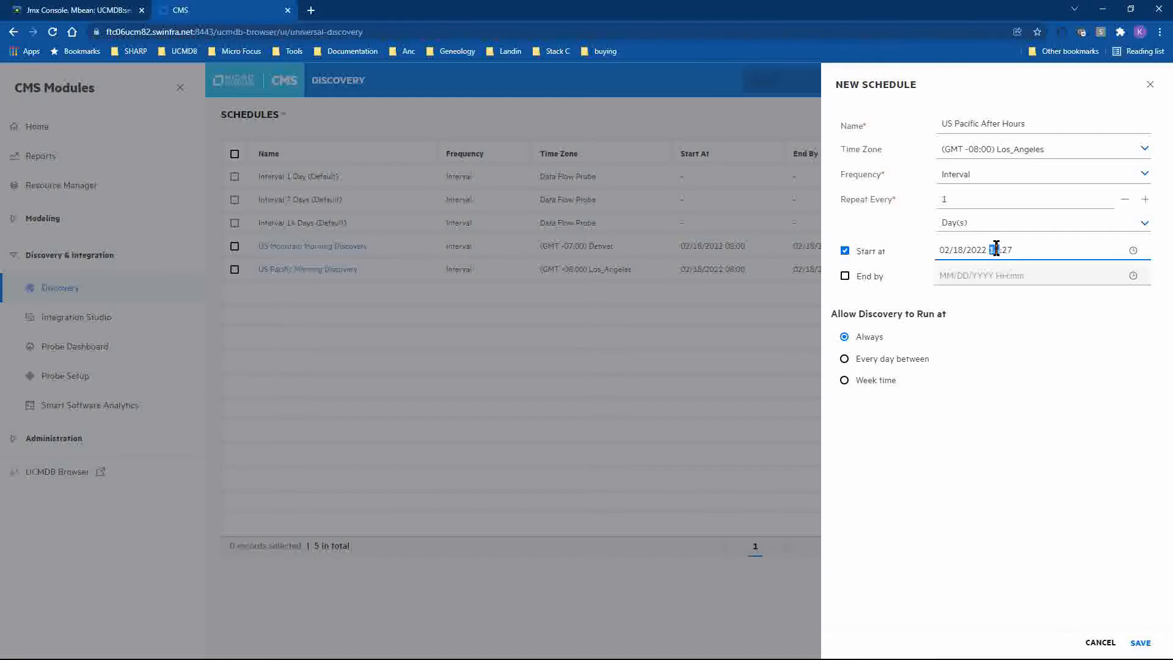
click(1133, 251)
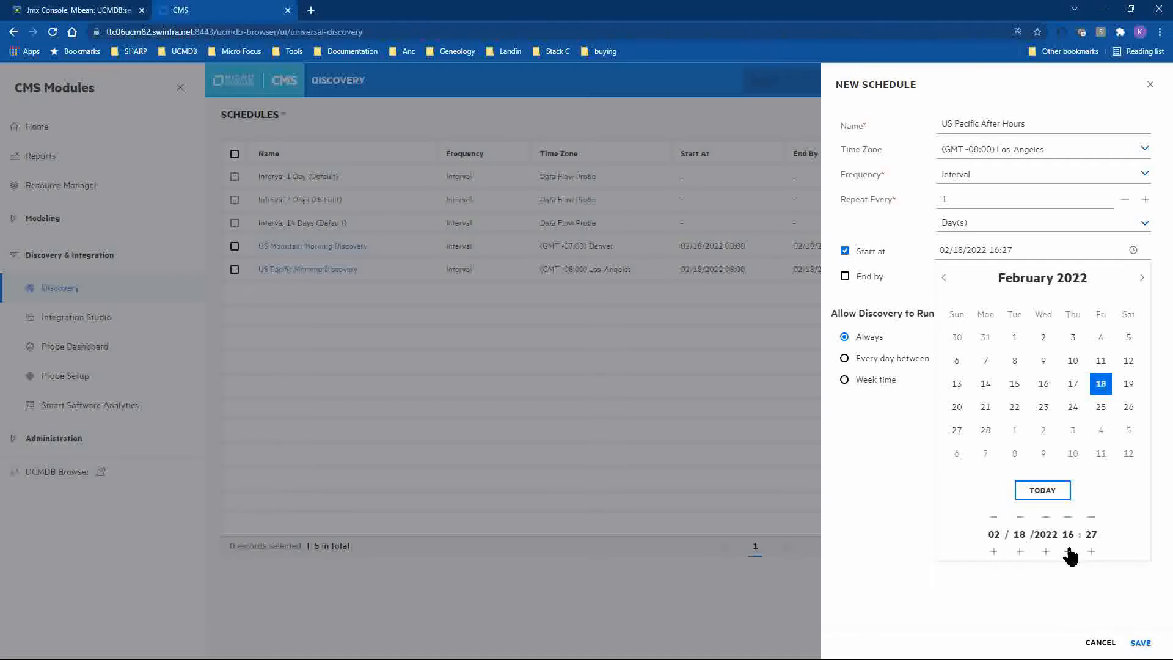
click(1092, 519)
click(1092, 520)
click(1092, 520)
click(1092, 520)
click(1132, 252)
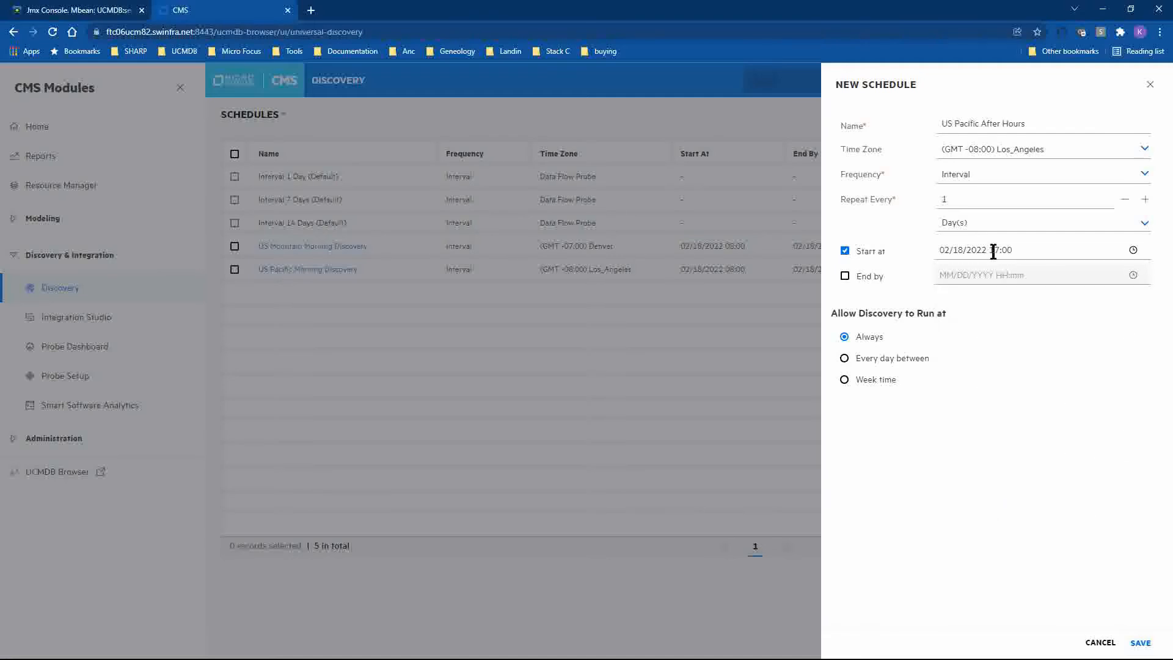
click(1140, 642)
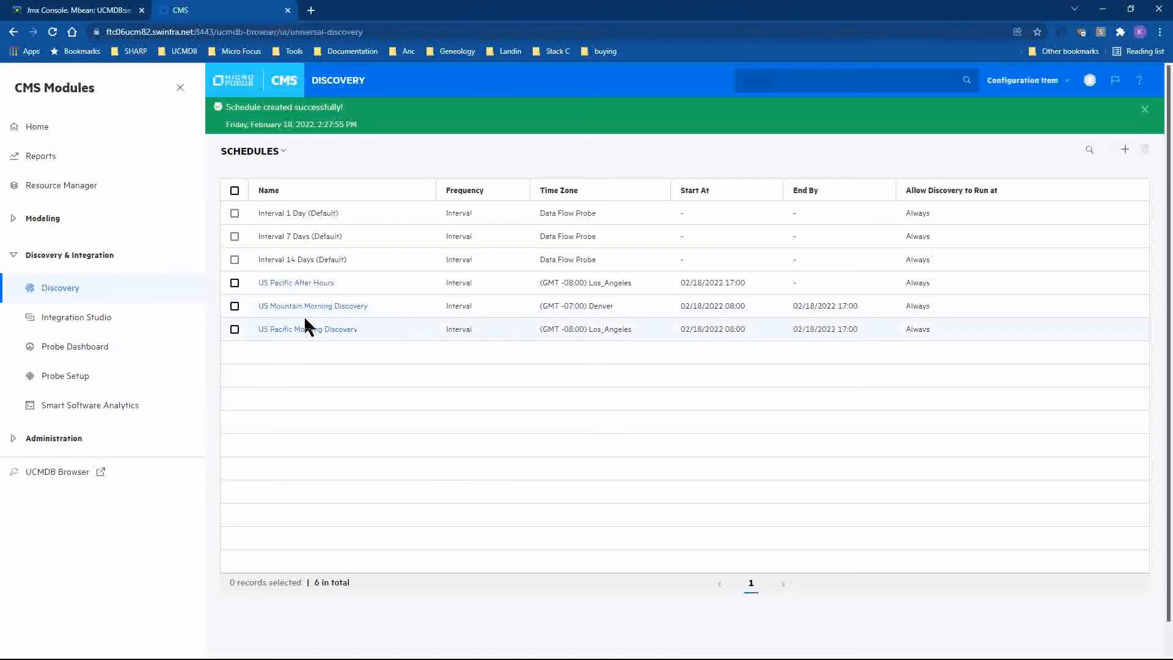
Start a new schedule named US Mountain After Hours and set its time zone to (GMT -07:00) Denver
click(1125, 150)
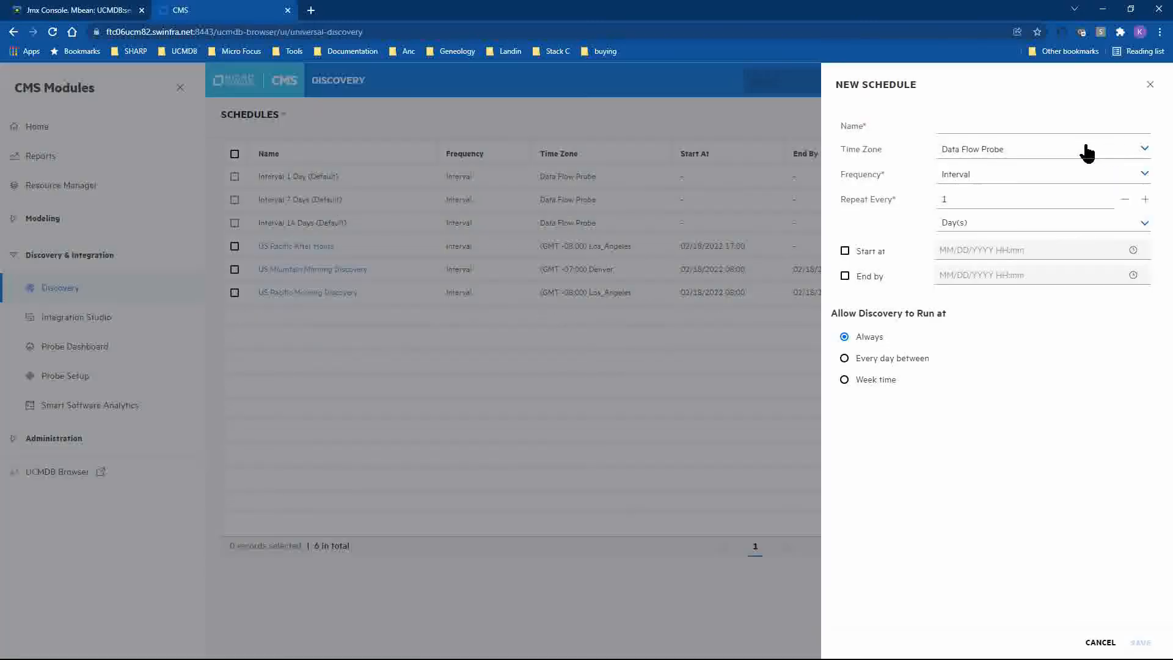
text(US Mountain After Hours)
click(990, 149)
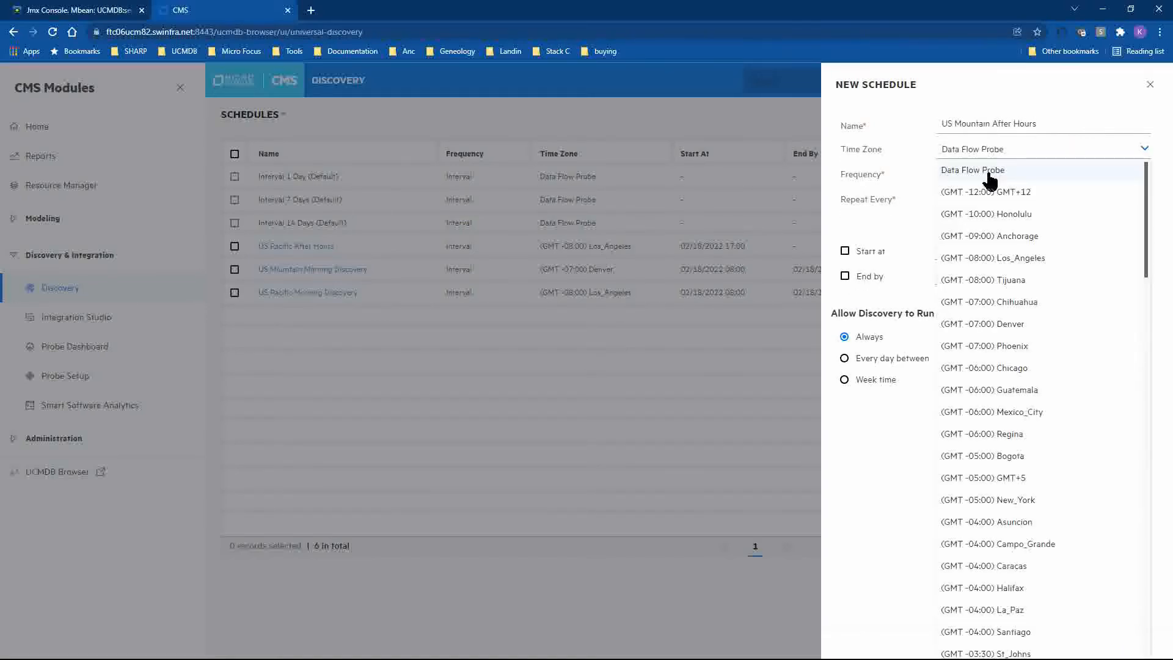
click(1005, 325)
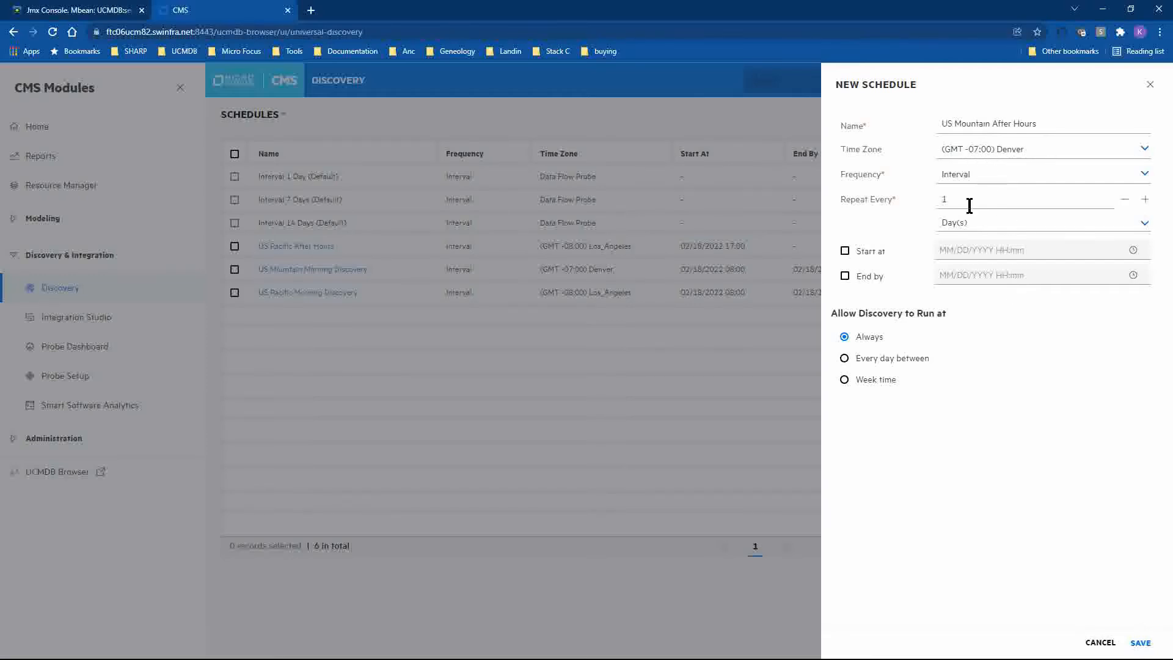
click(982, 227)
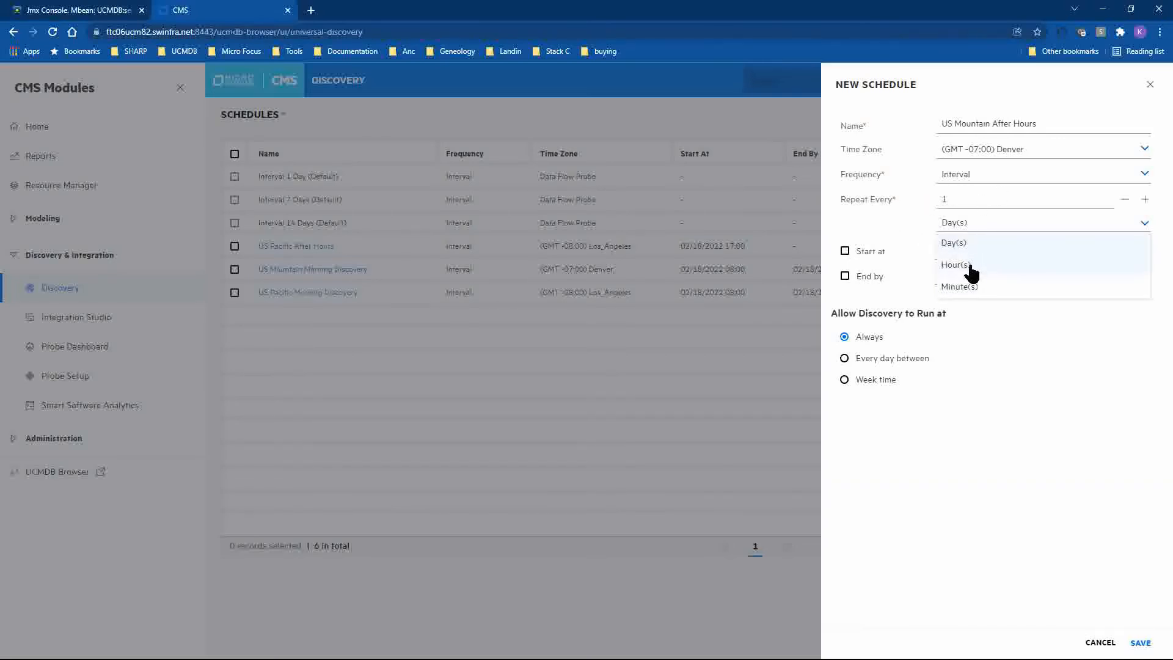
click(907, 217)
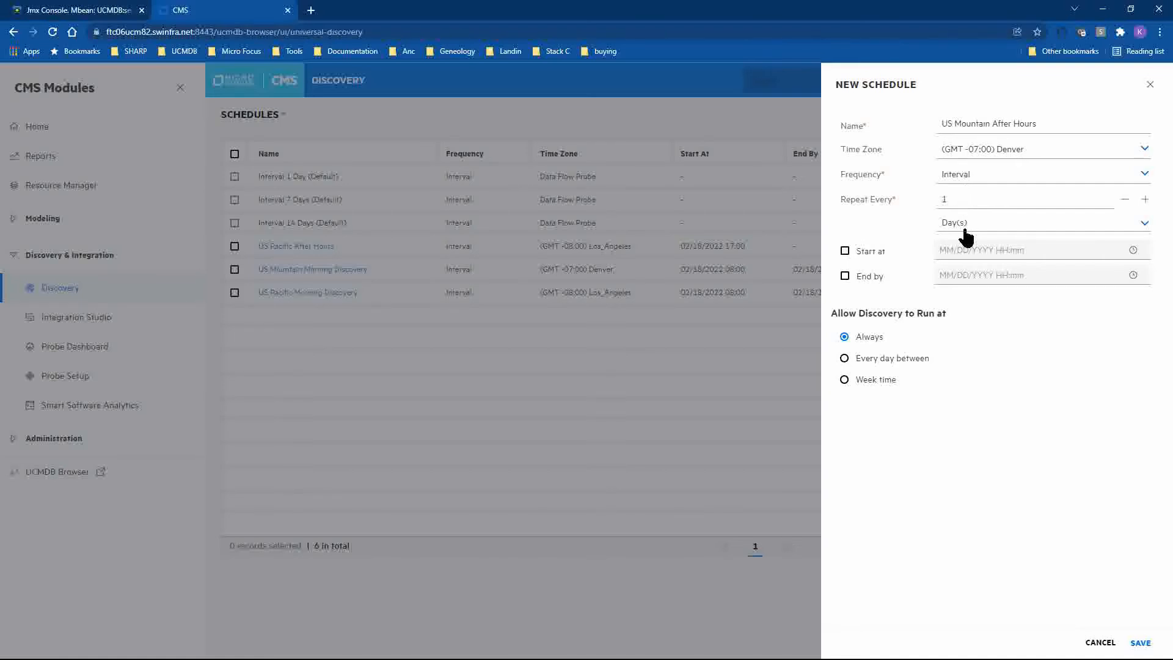
click(967, 177)
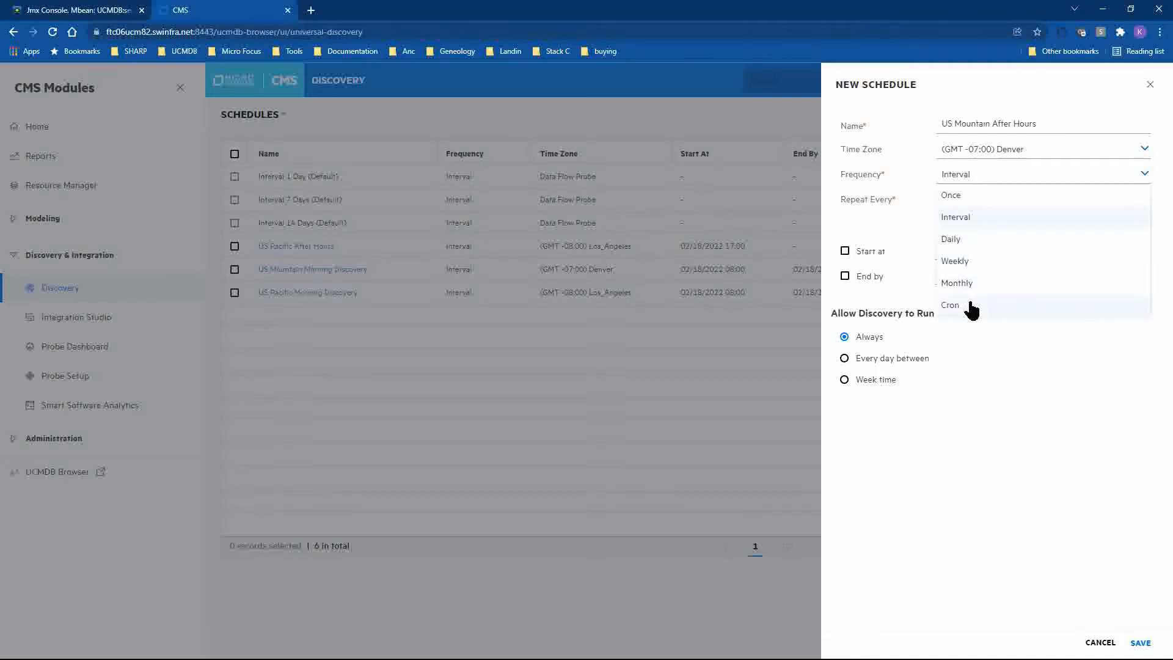
click(955, 218)
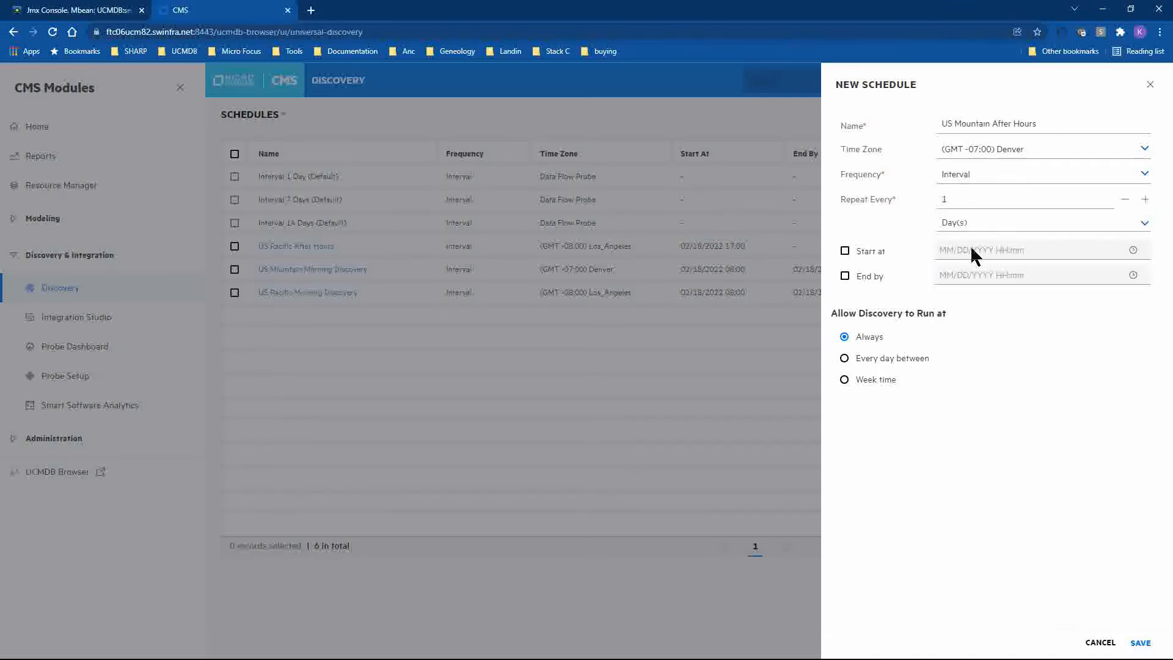
Enable the US Mountain After Hours schedule's start time at 02/18/2022 17:00 and save the schedule
click(845, 250)
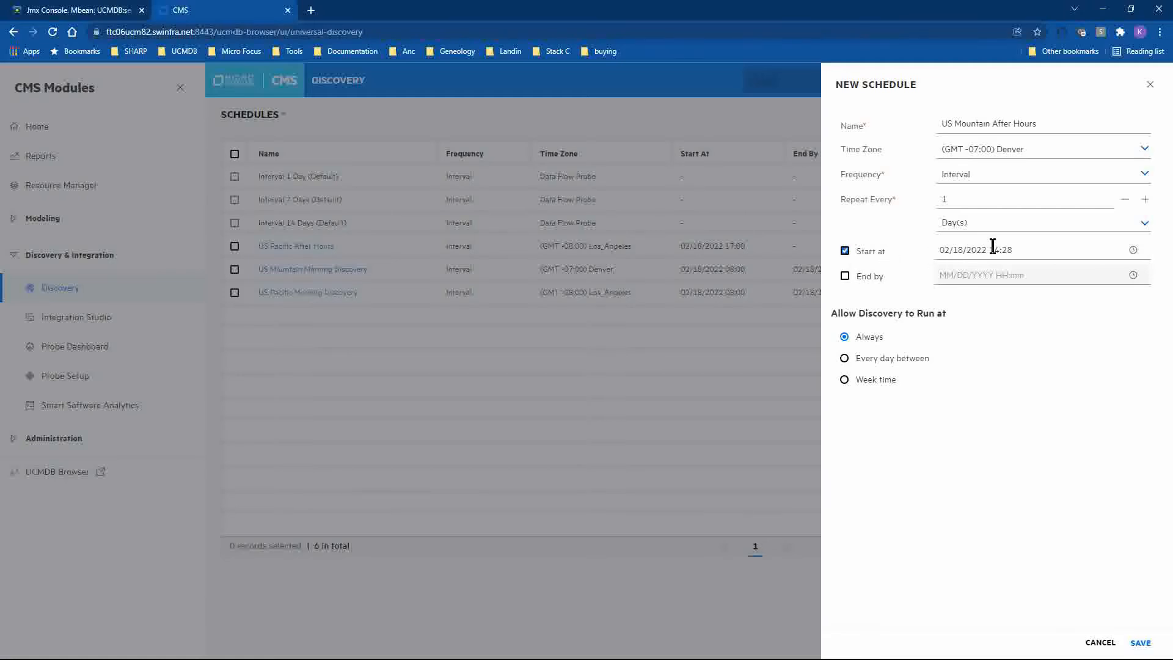
click(1134, 251)
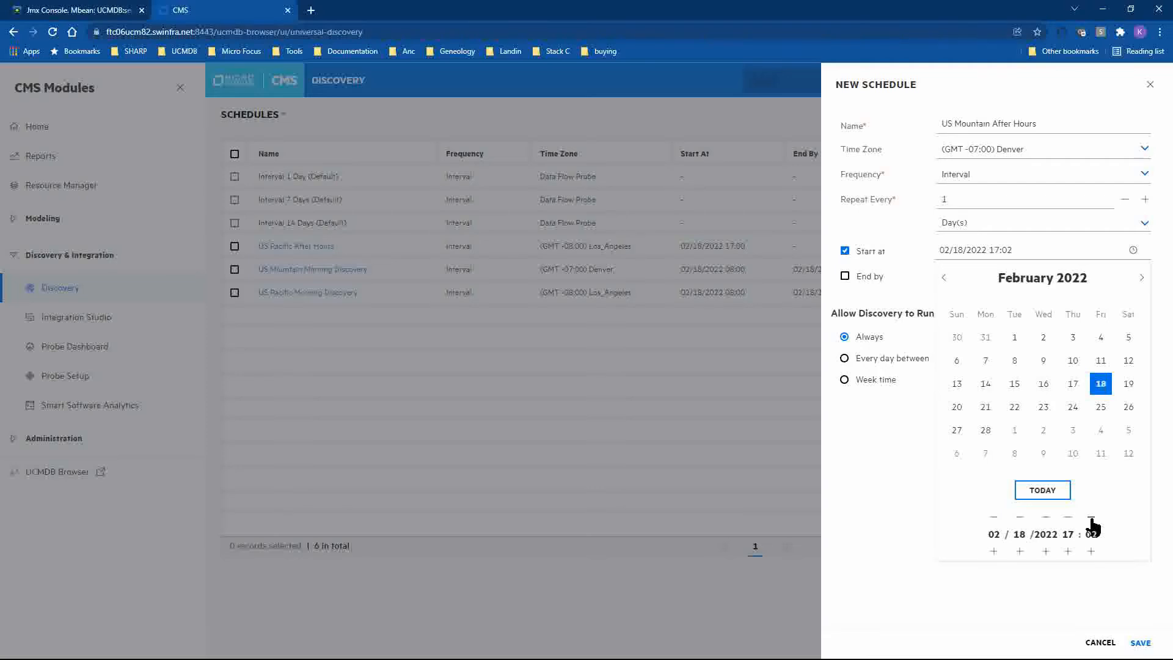
click(1134, 251)
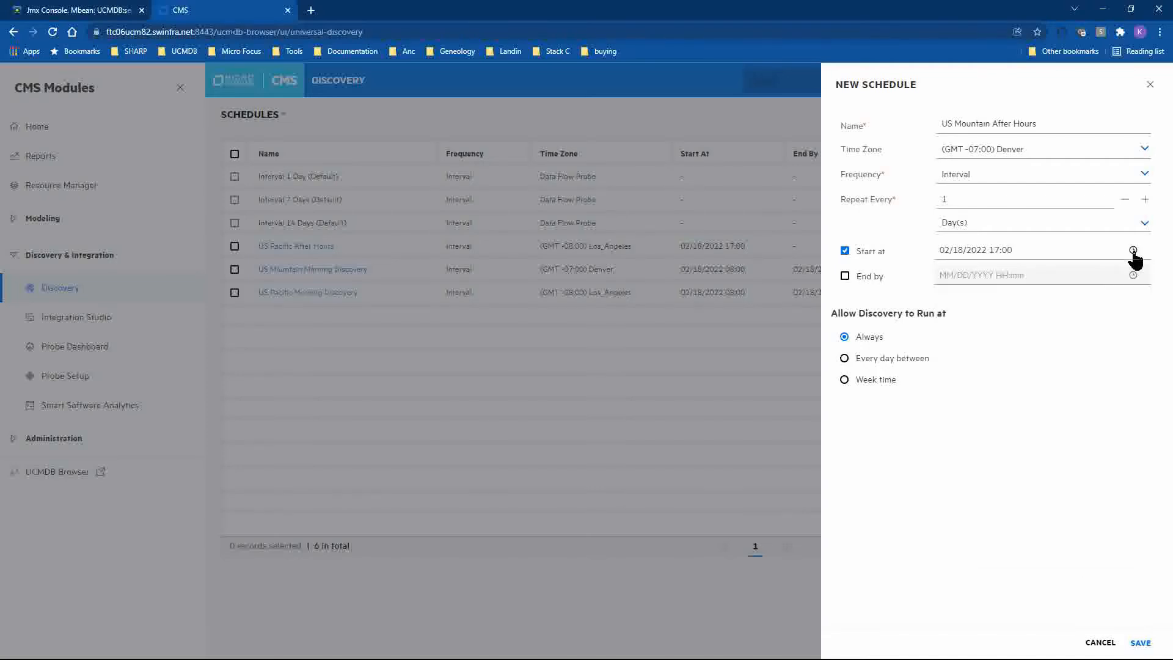
click(1139, 645)
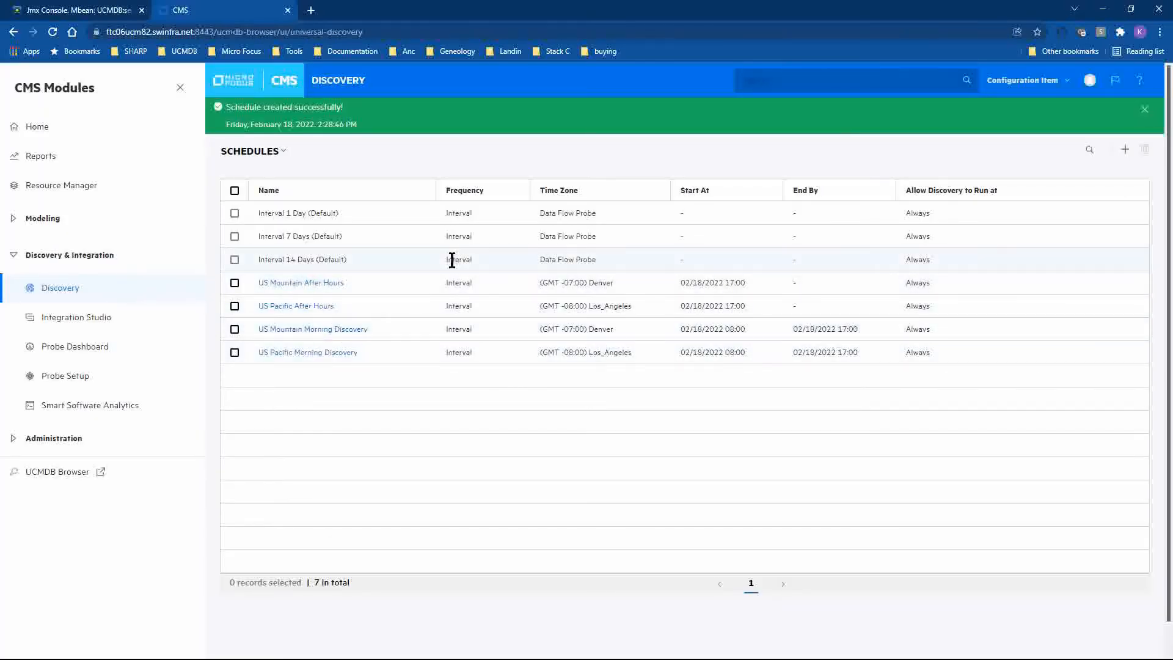
Review the jobs contained in the DependencyJobs_My First Zone and Host Application job groups without changing them
click(278, 115)
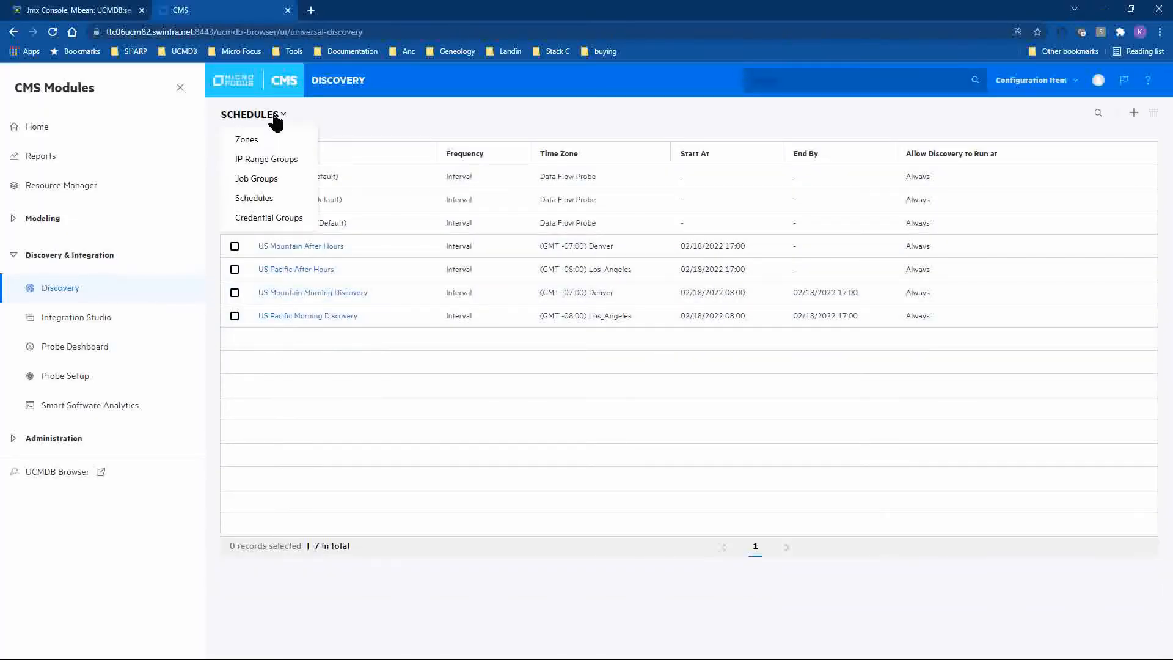
click(250, 179)
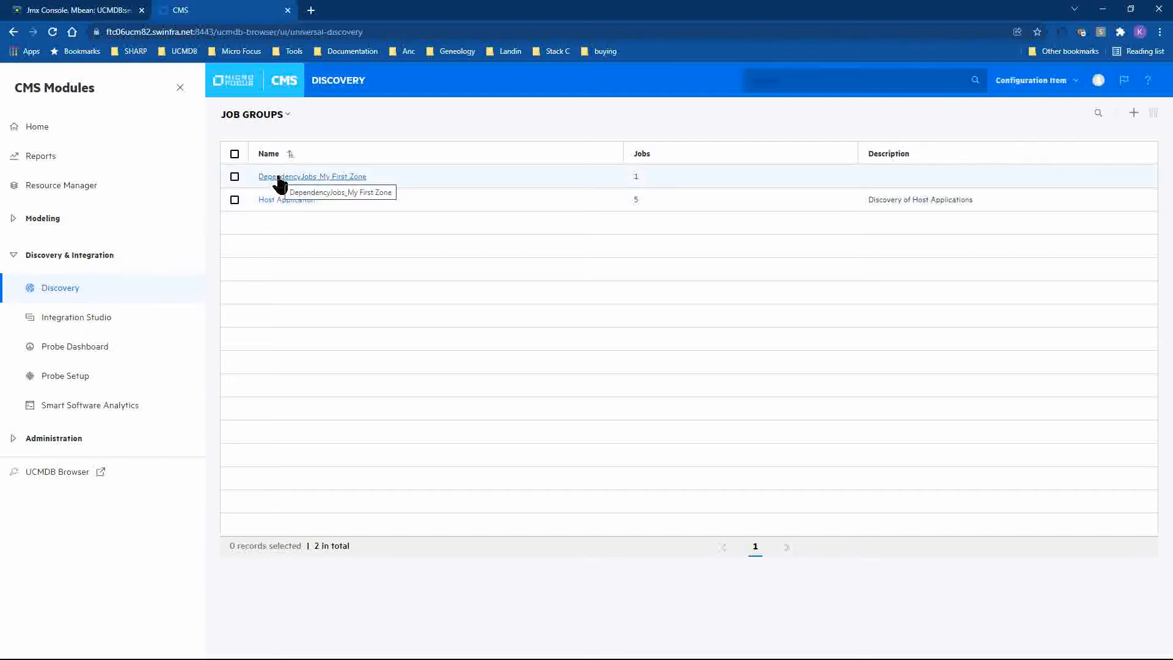
click(280, 180)
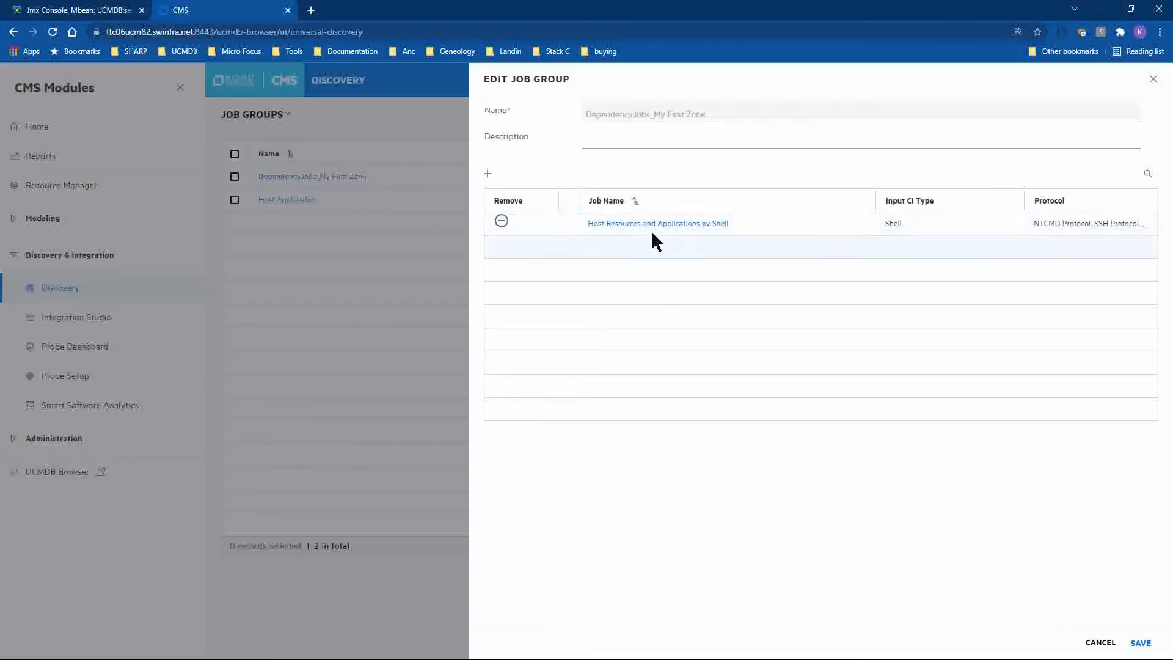
click(1154, 79)
click(296, 202)
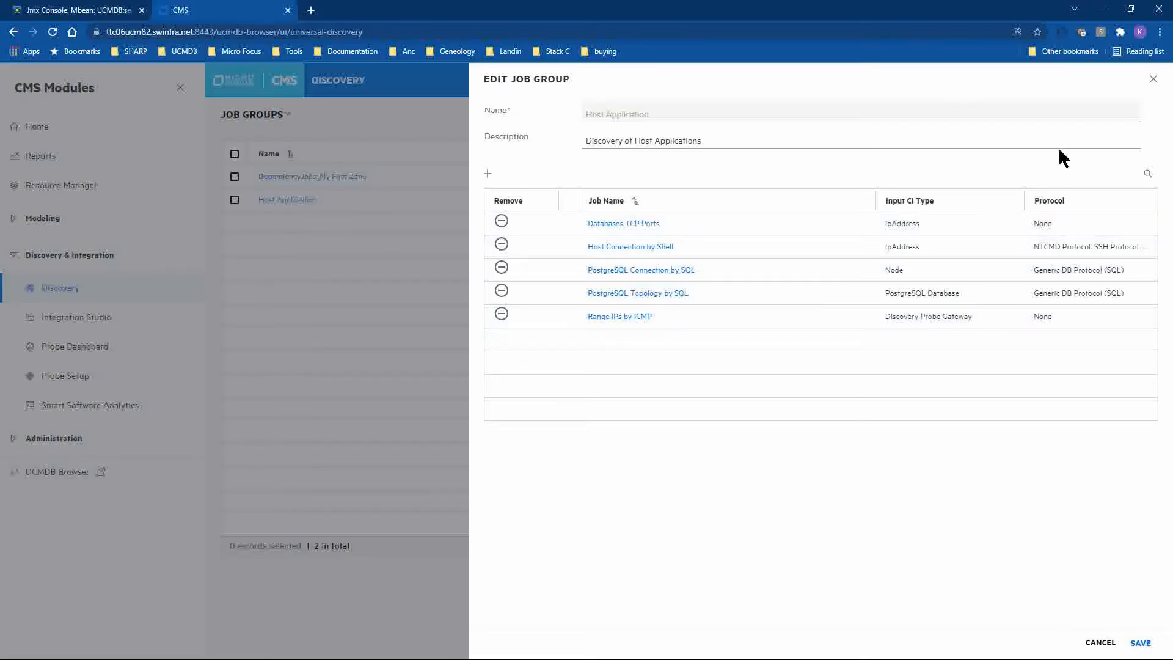
click(1153, 79)
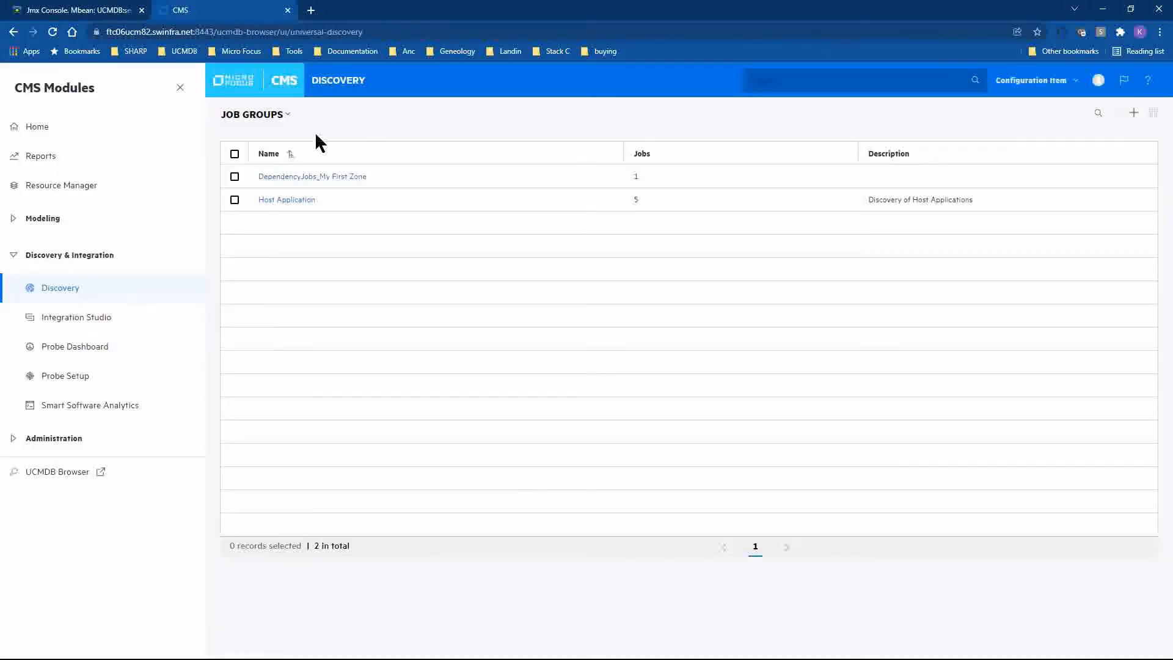
Check the list of IP range groups and return to the zones overview
click(263, 120)
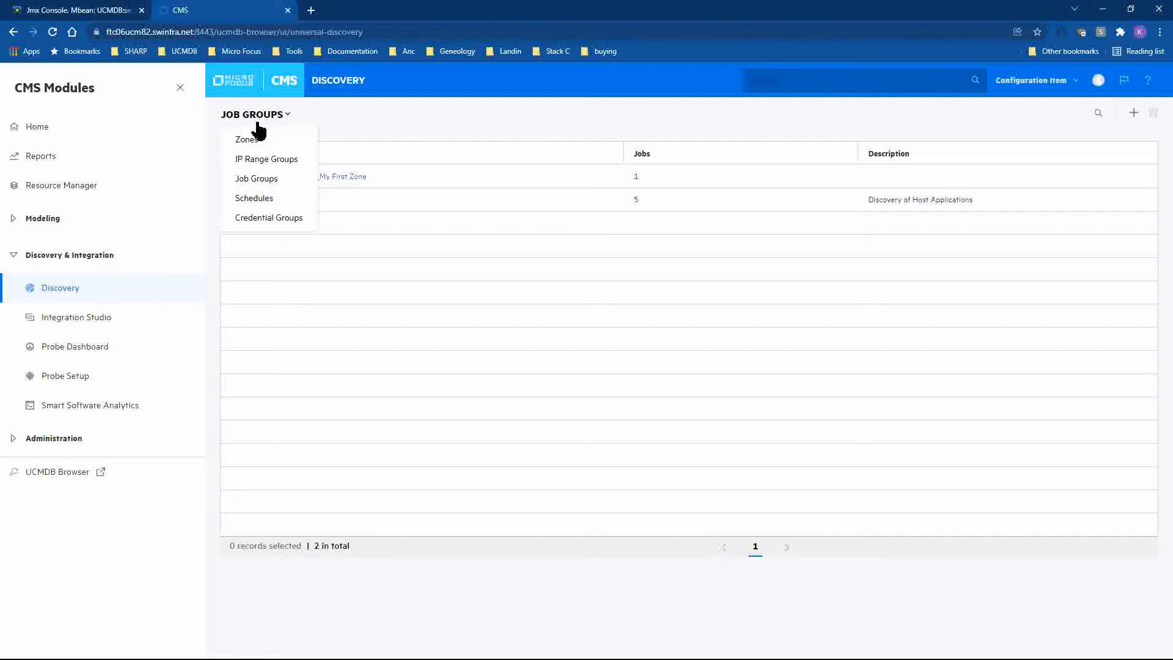
click(254, 161)
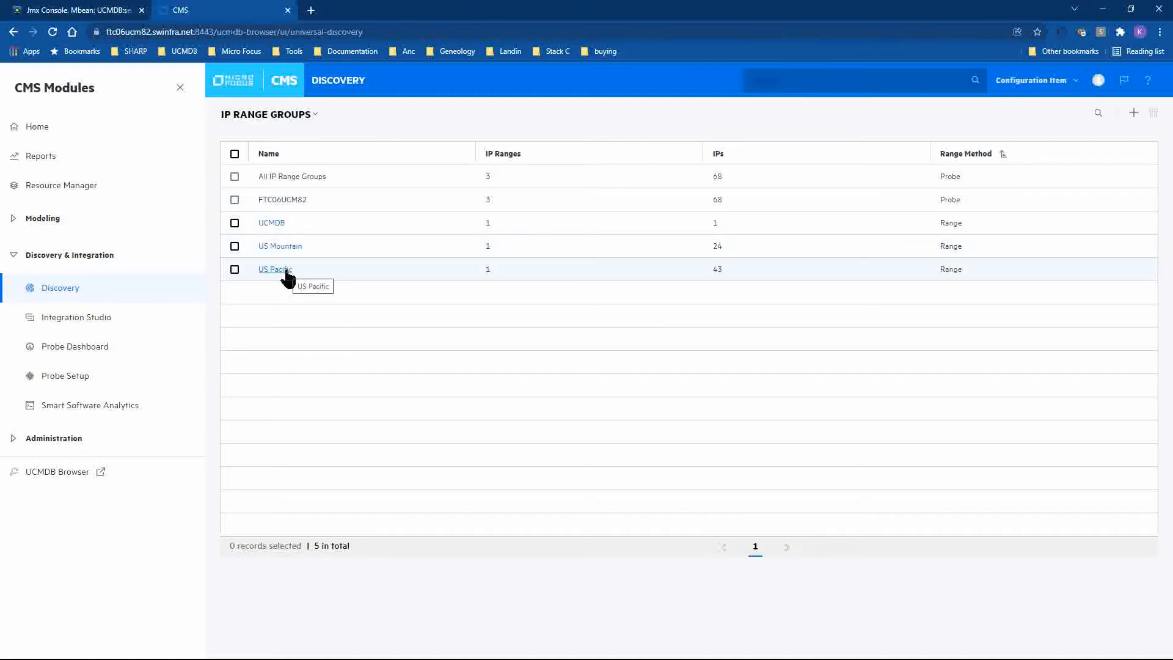
click(274, 116)
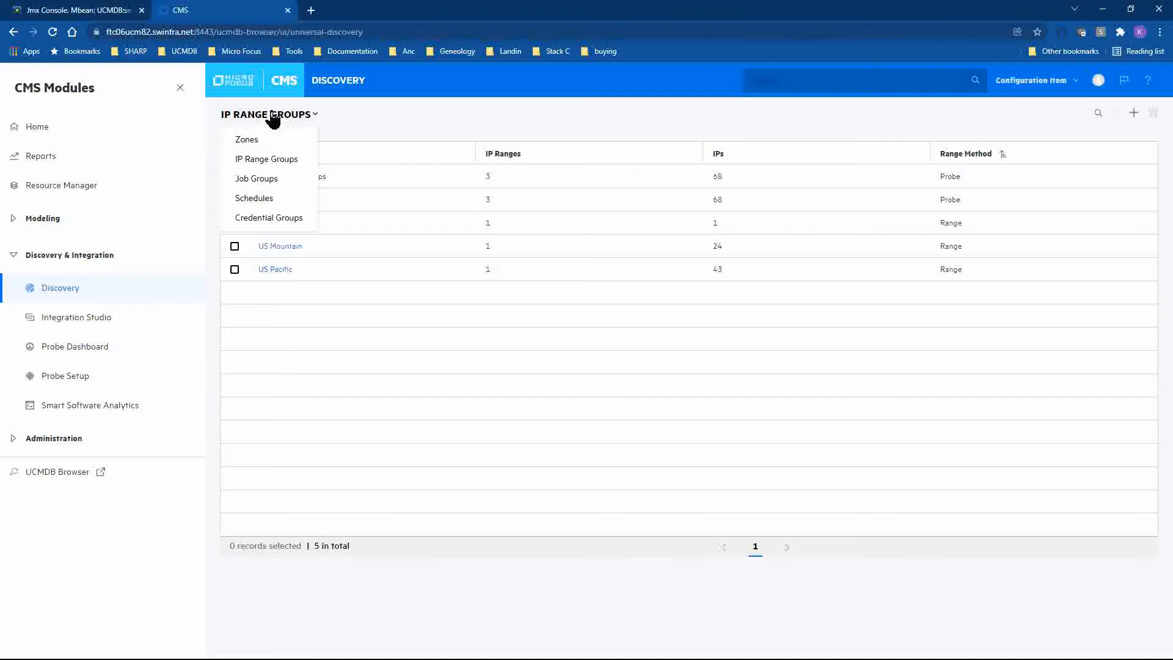
click(247, 139)
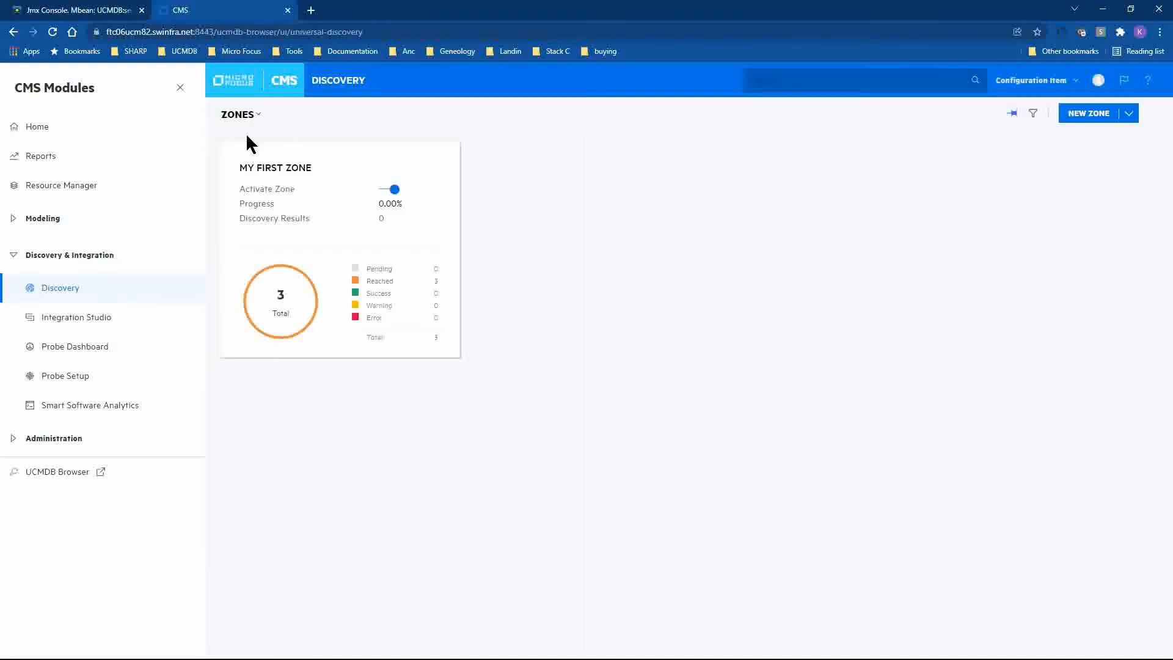
Inspect the reached triggers of My First Zone and remove the Reached status filter before returning to the zones
click(381, 282)
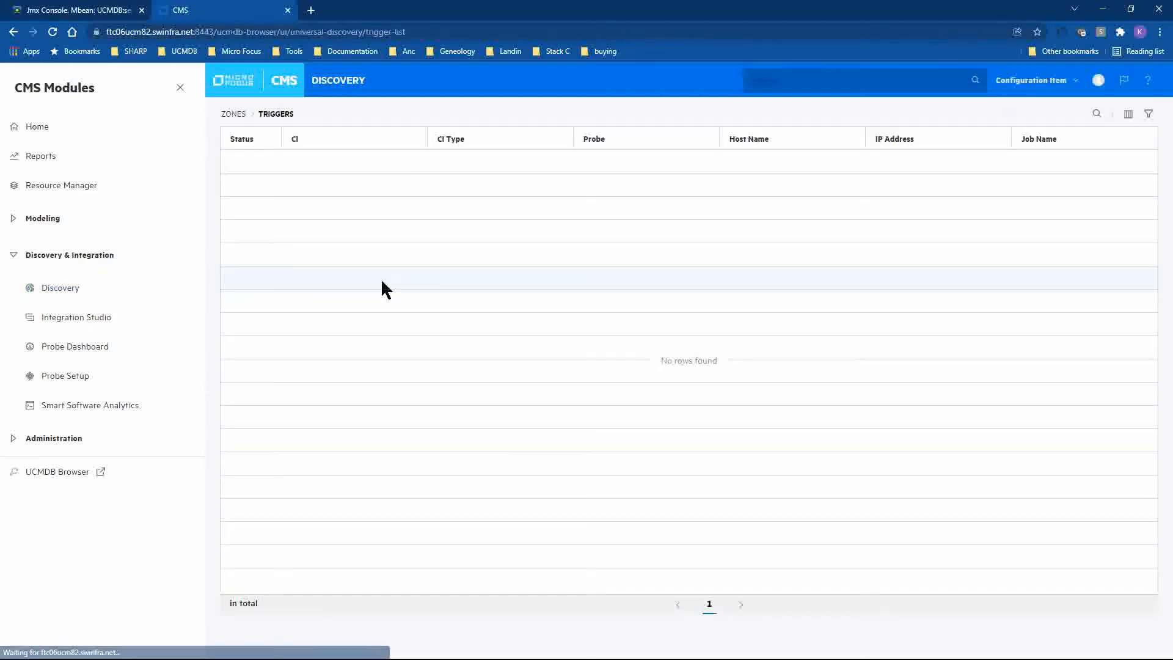
click(180, 87)
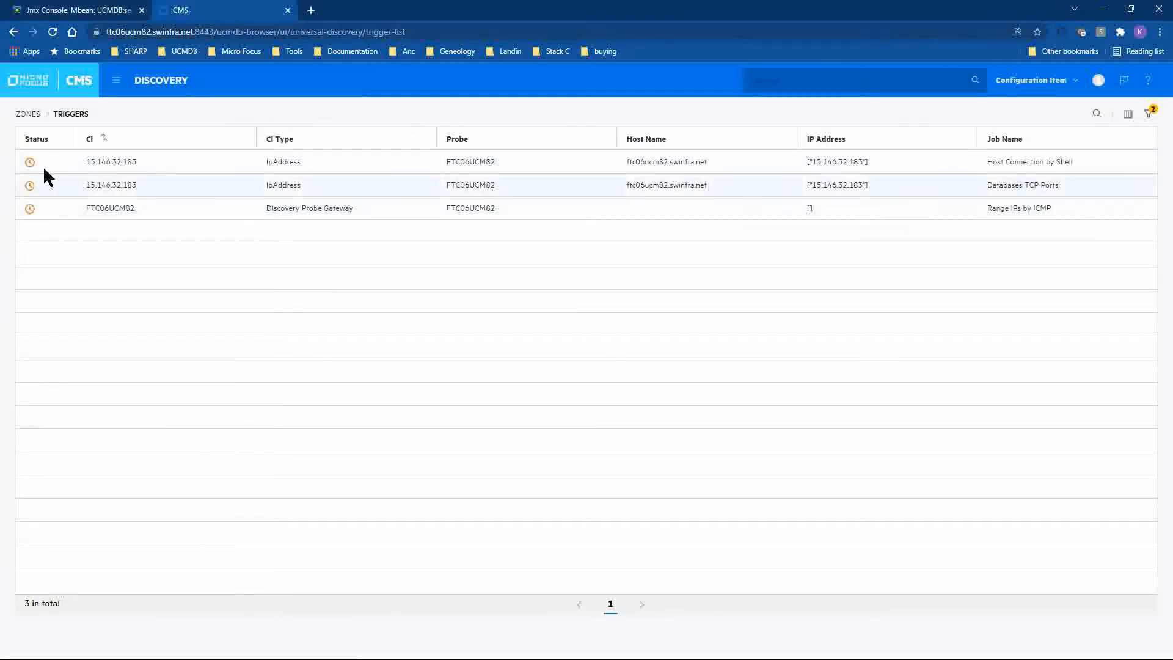
click(1150, 116)
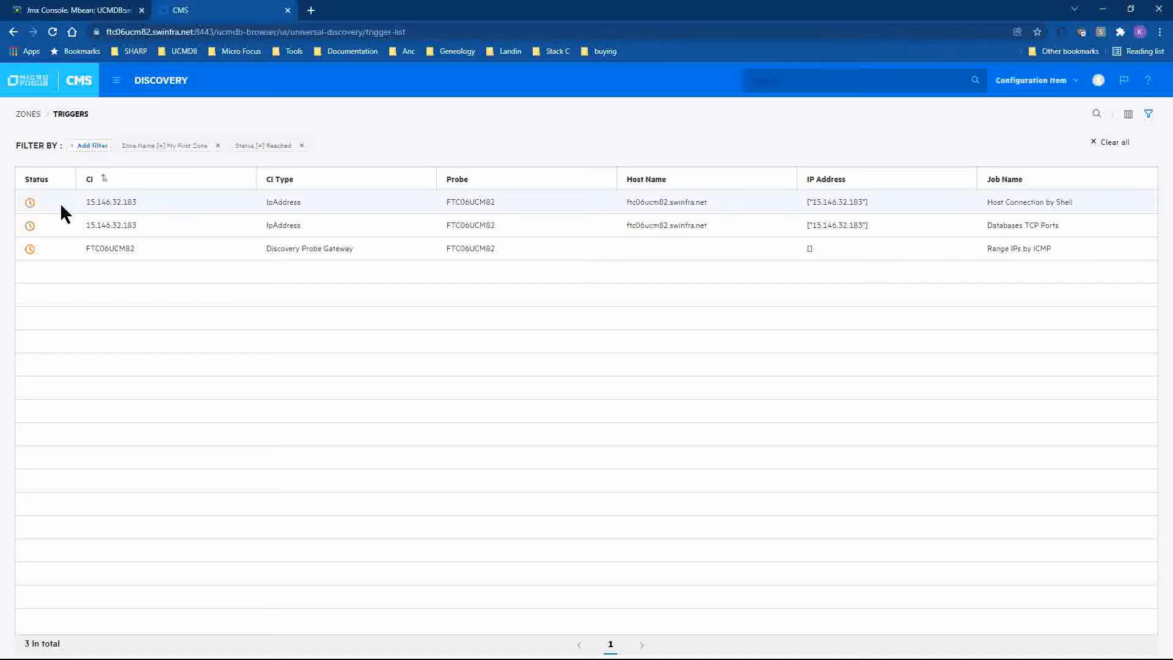
mouse_move(30, 203)
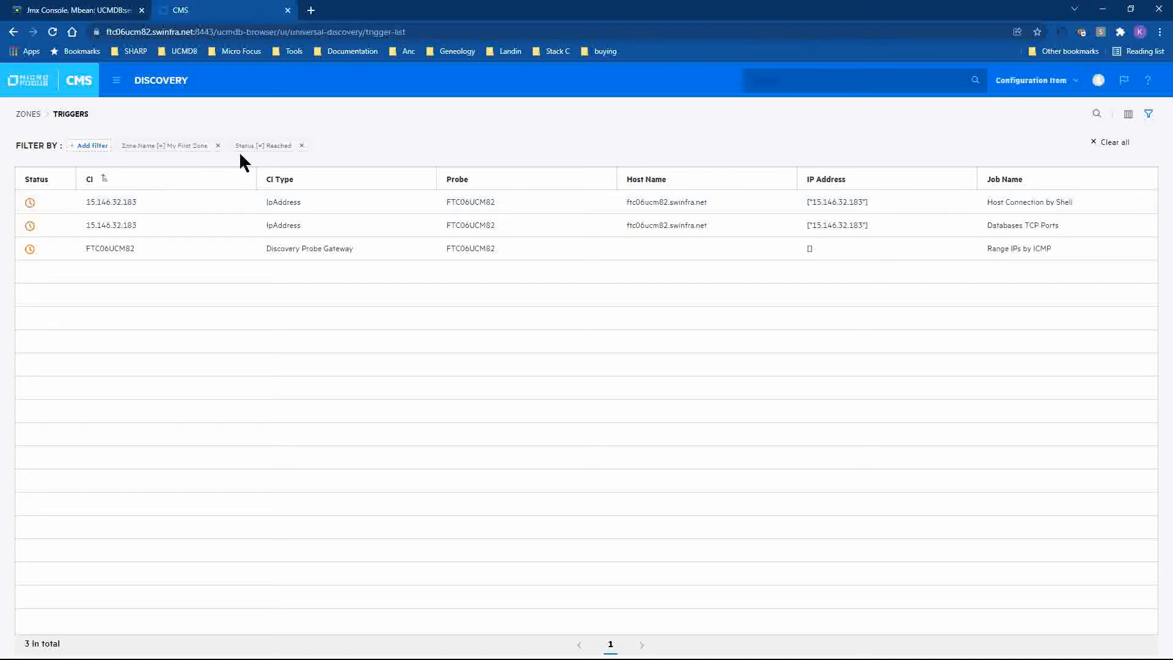
click(302, 146)
click(27, 115)
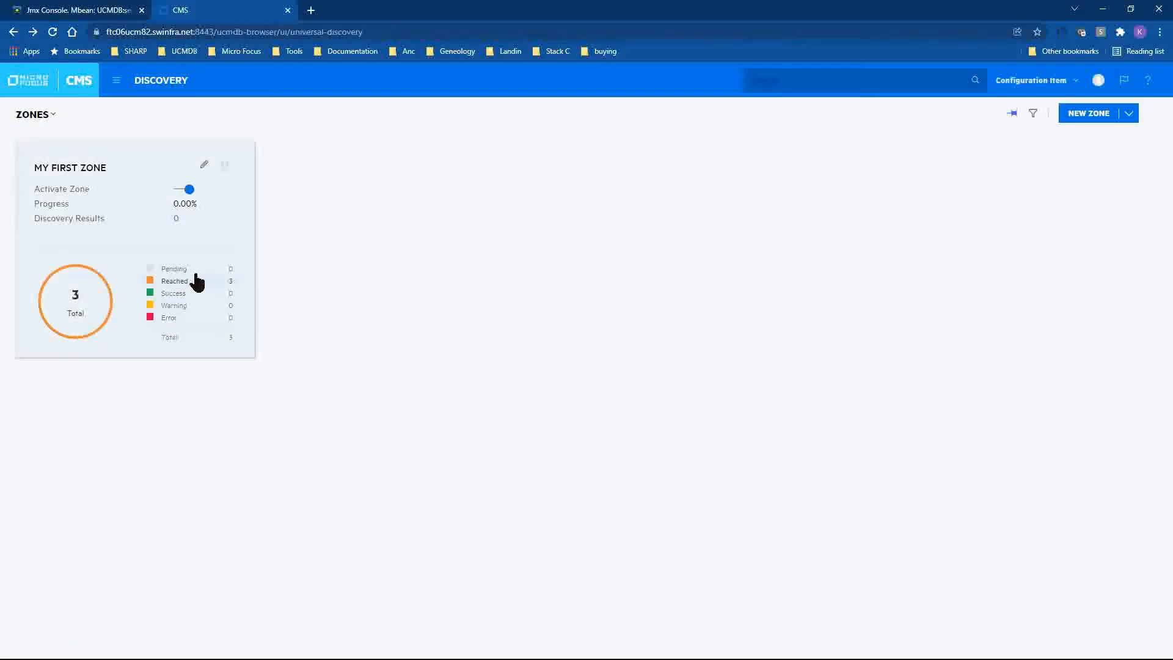
Filter the full trigger list of My First Zone by the statuses Pending, Success and Reached, and return to the zones
click(220, 339)
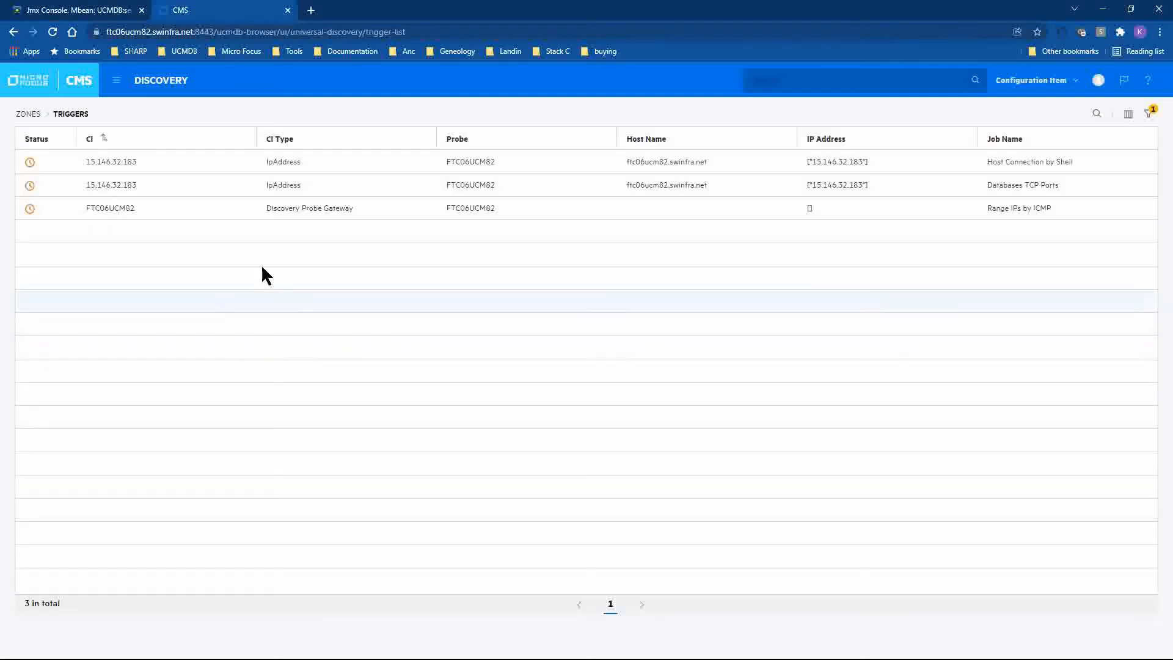
click(1148, 116)
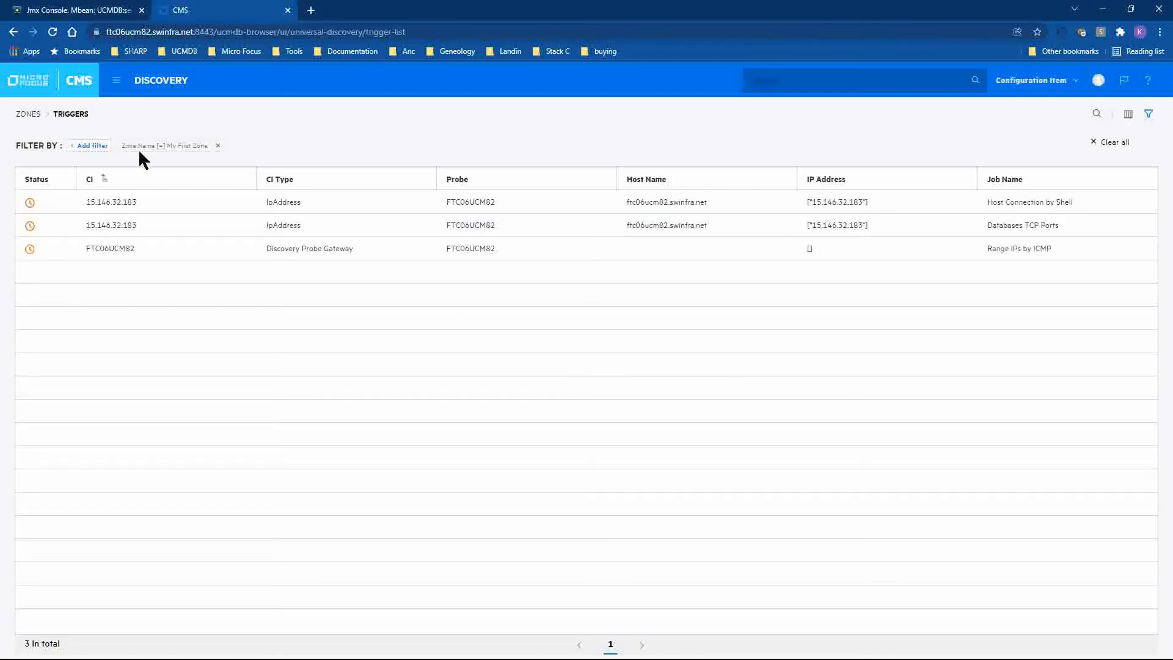
double_click(178, 145)
click(86, 147)
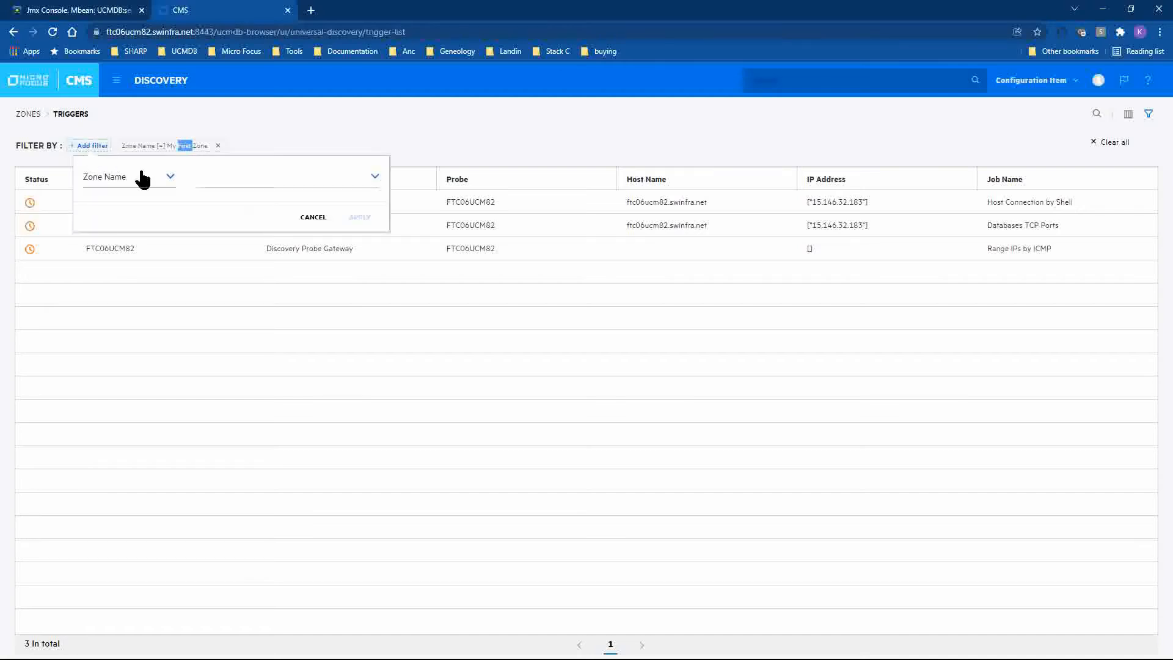
click(148, 177)
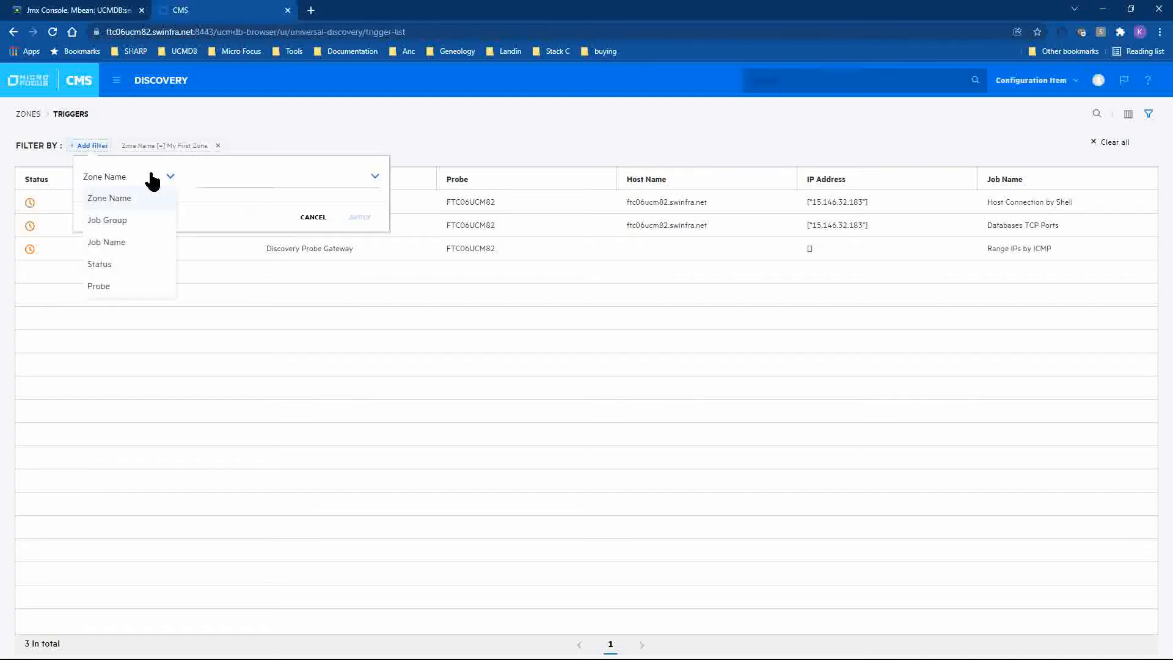
click(131, 267)
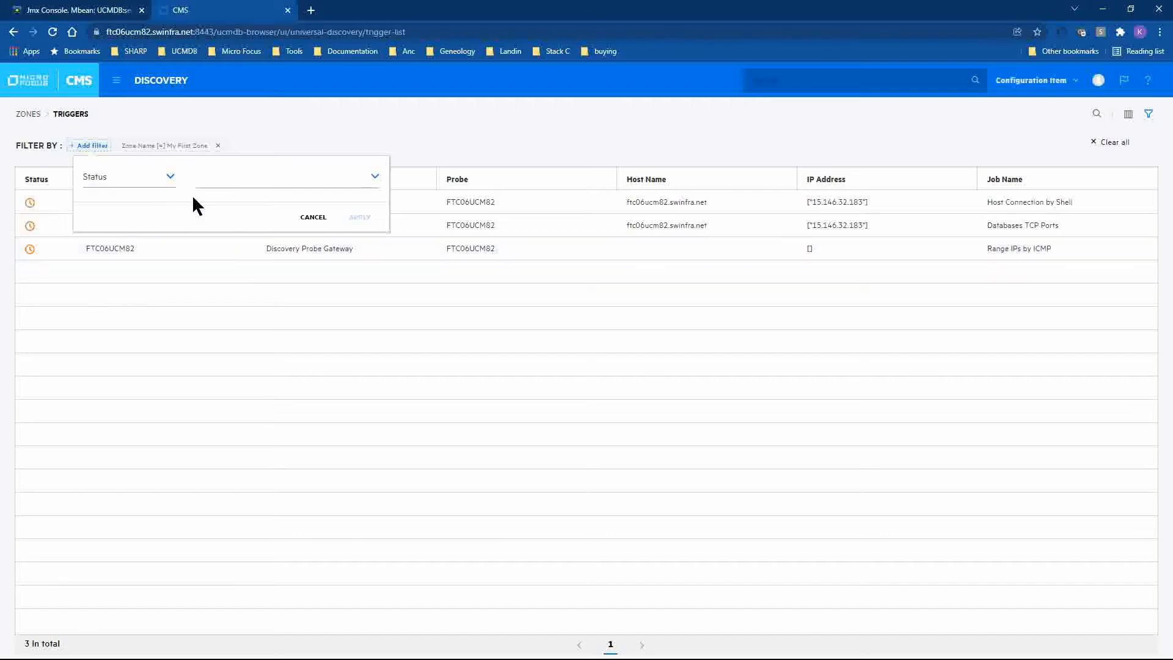
click(214, 185)
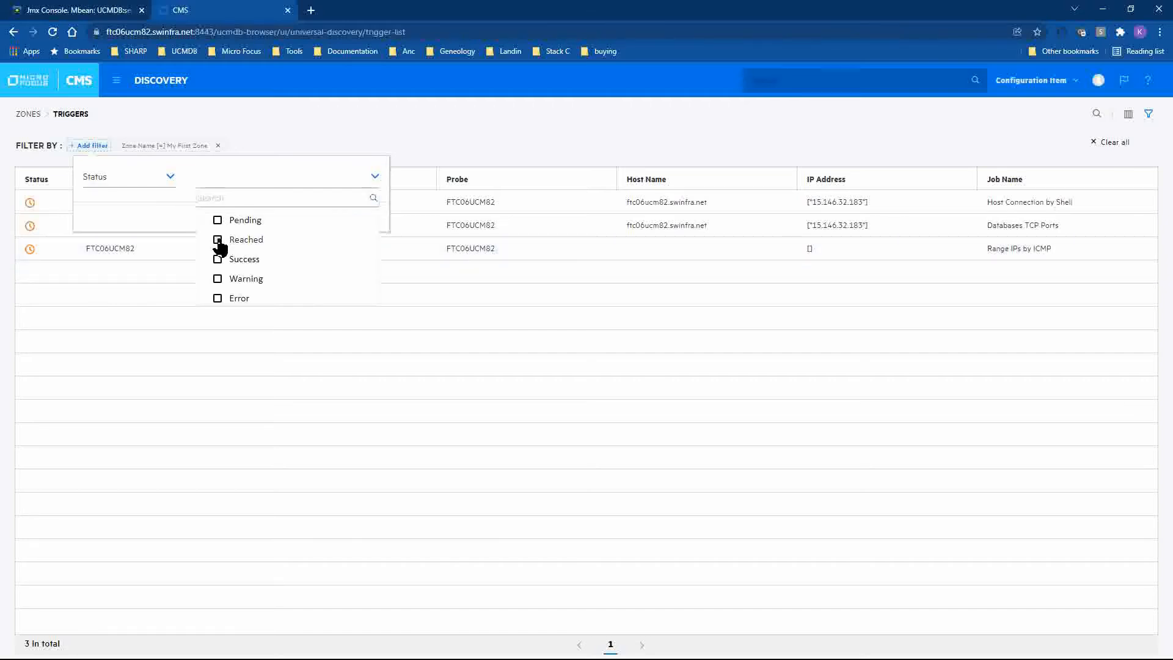
click(218, 239)
click(218, 260)
click(220, 221)
click(375, 178)
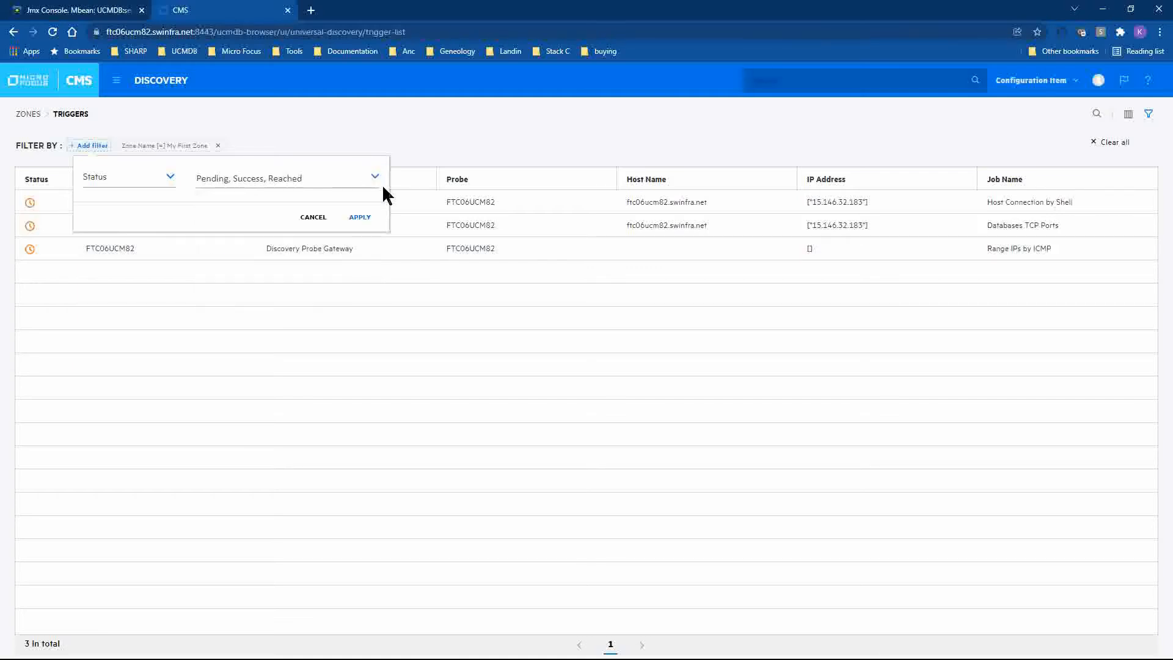
click(358, 218)
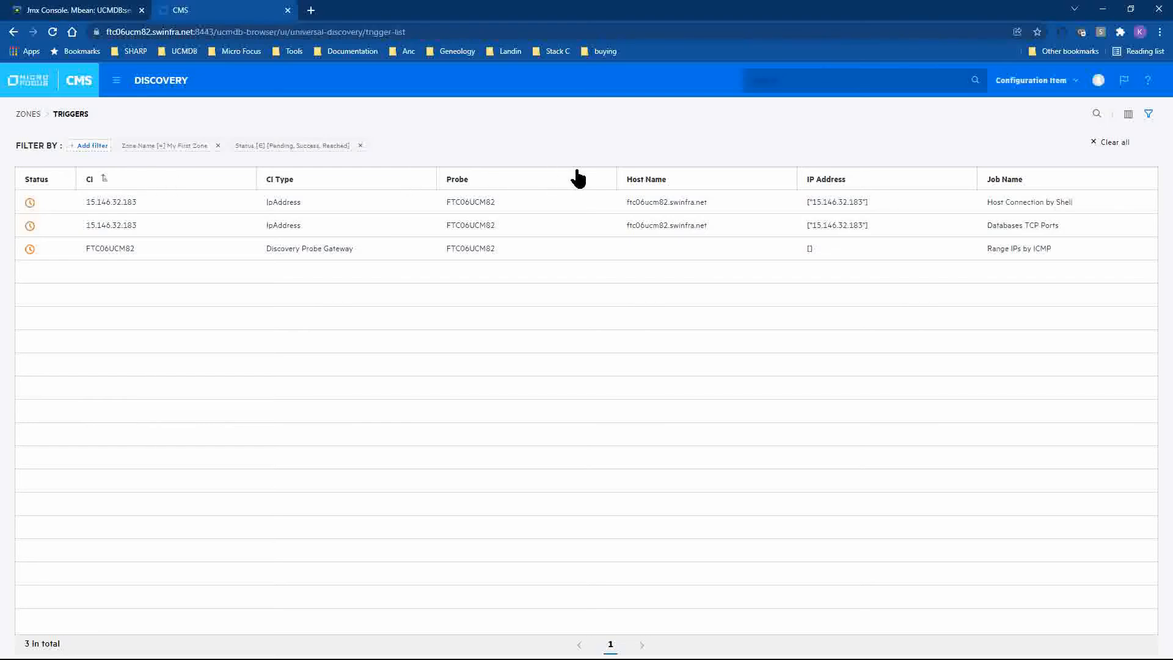
click(28, 115)
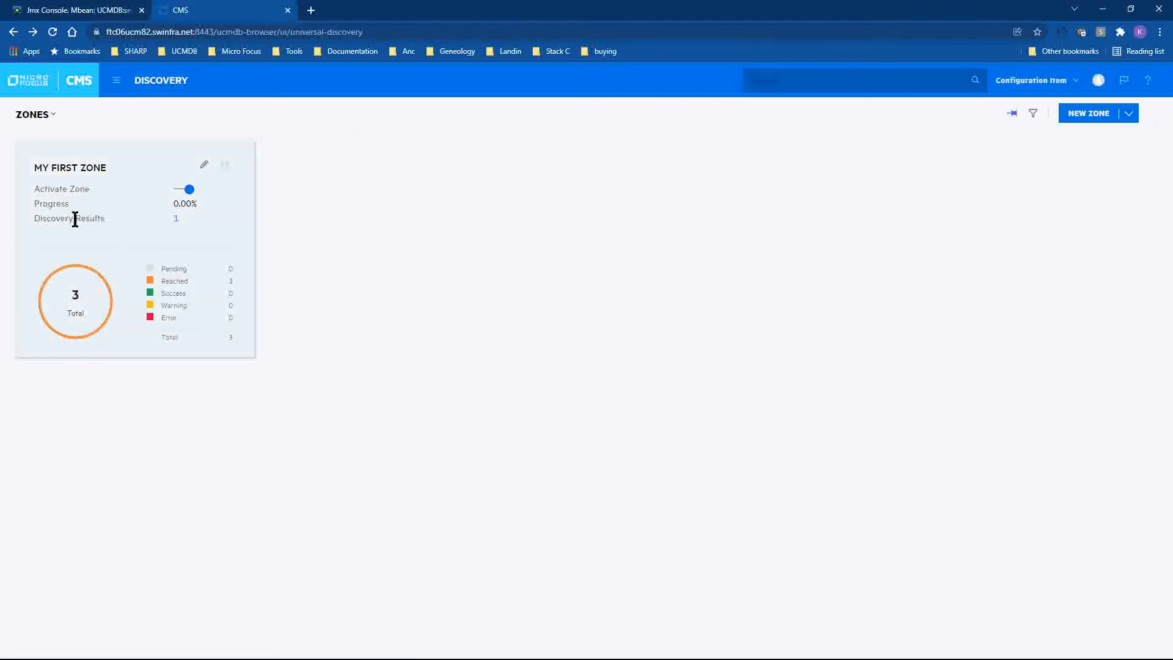
Open the discovery results of My First Zone and add the IP Lease Time and IP Network Type columns to the IpAddress table
click(176, 218)
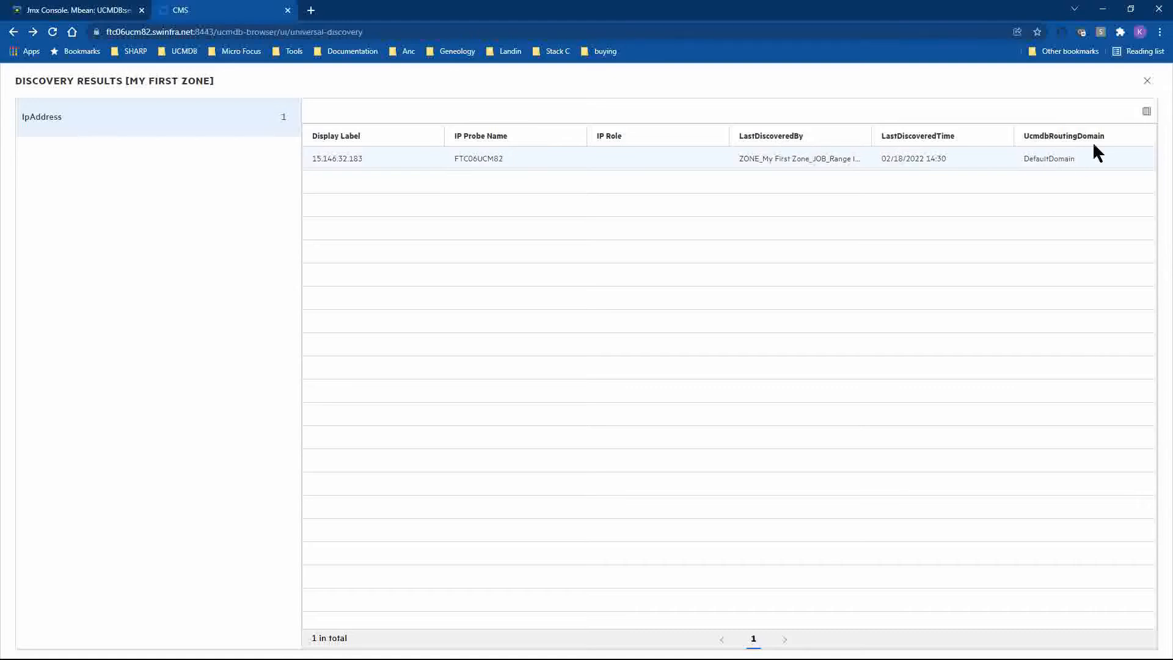
click(1147, 114)
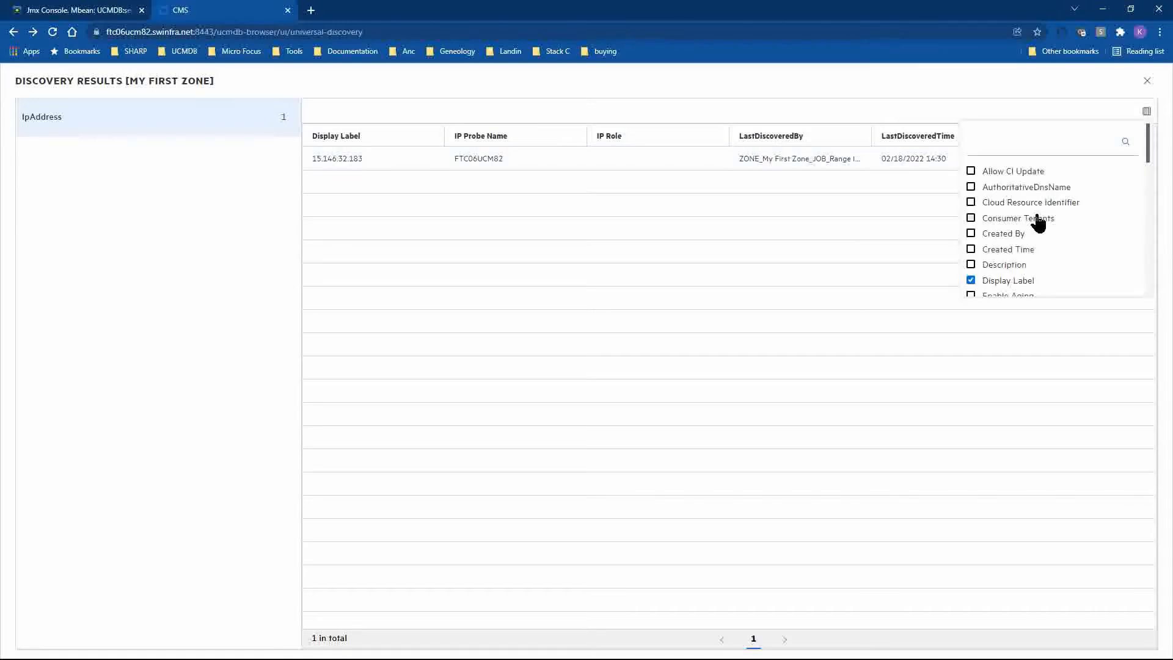
scroll(1037, 221, down, 1)
scroll(1037, 221, down, 1)
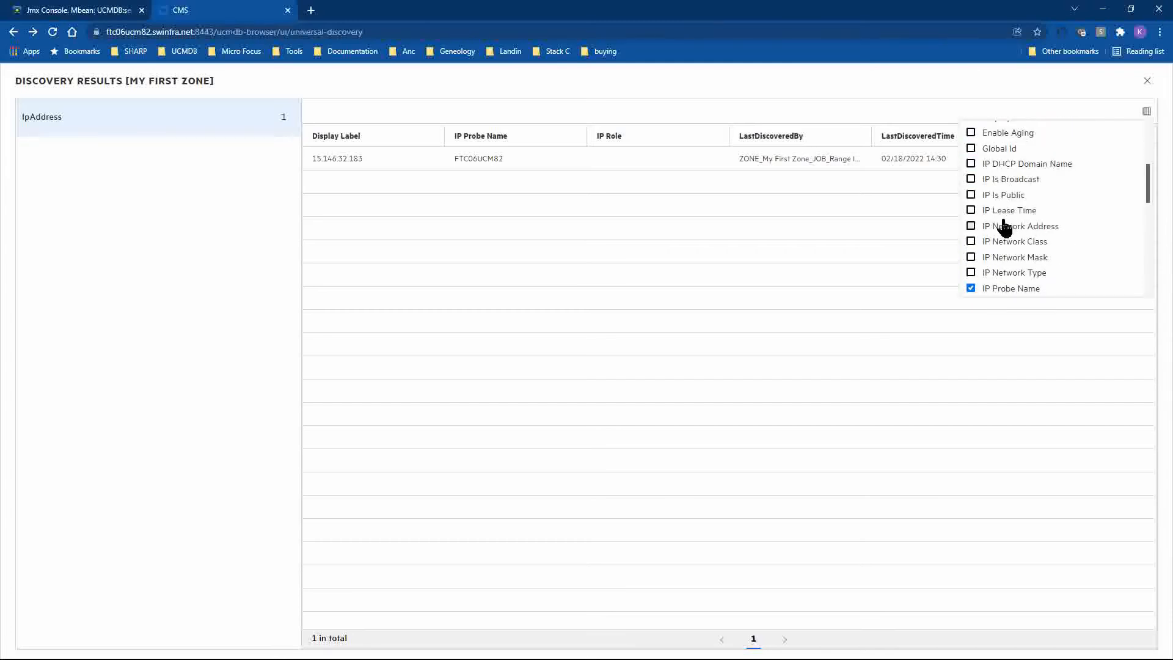
click(971, 211)
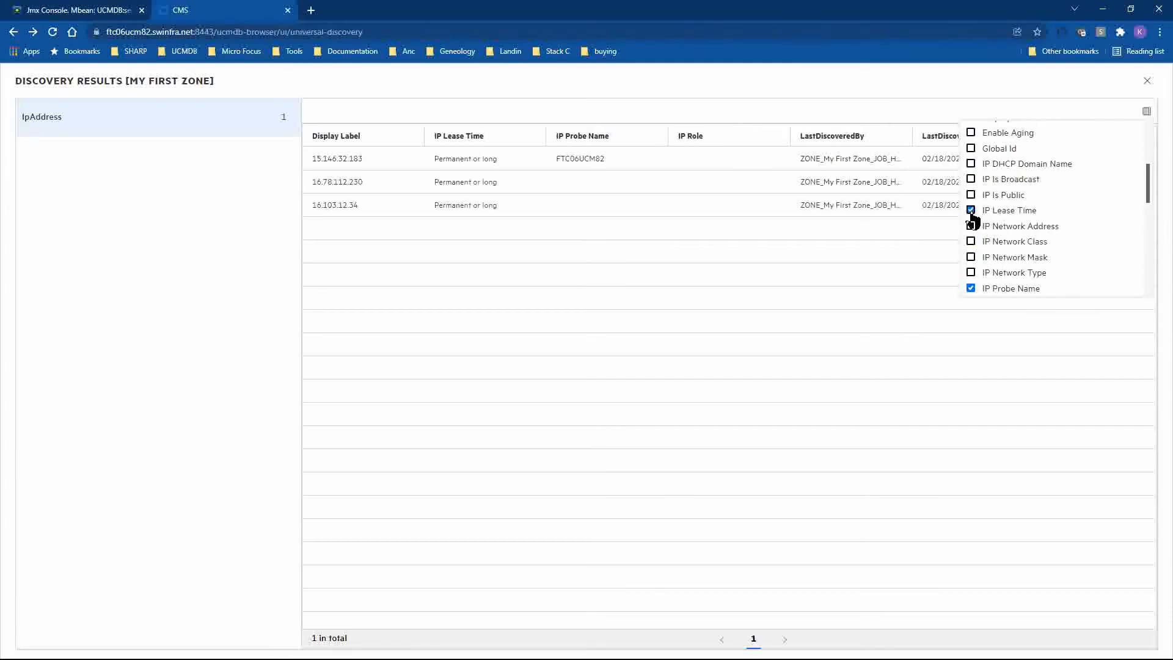
click(971, 273)
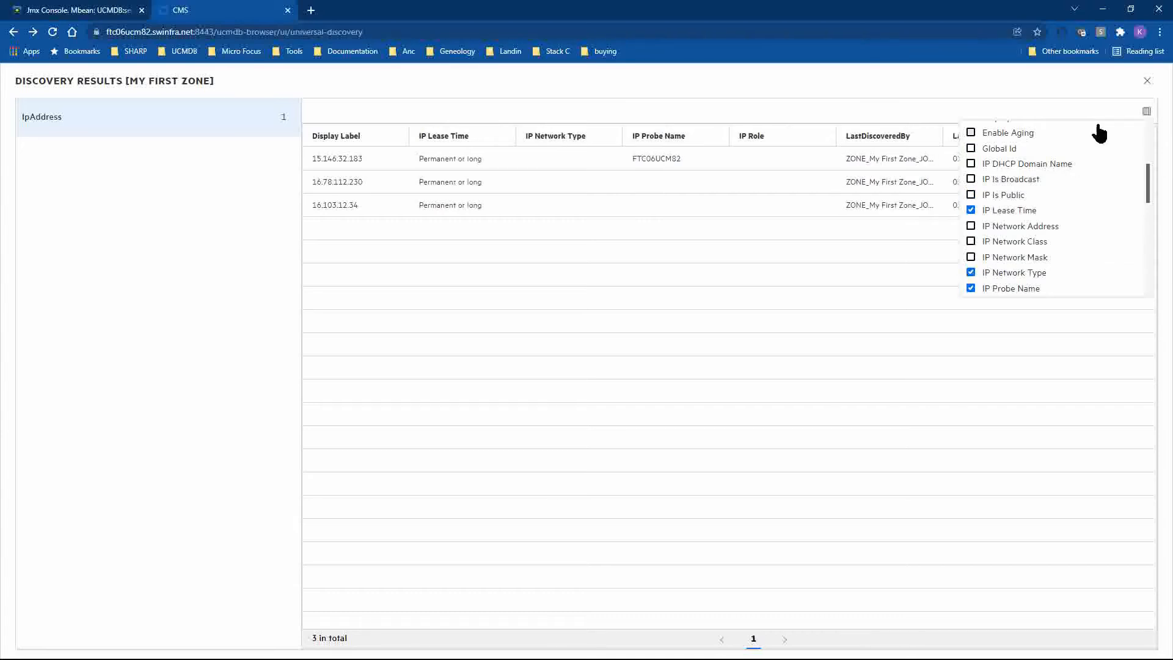
click(1145, 112)
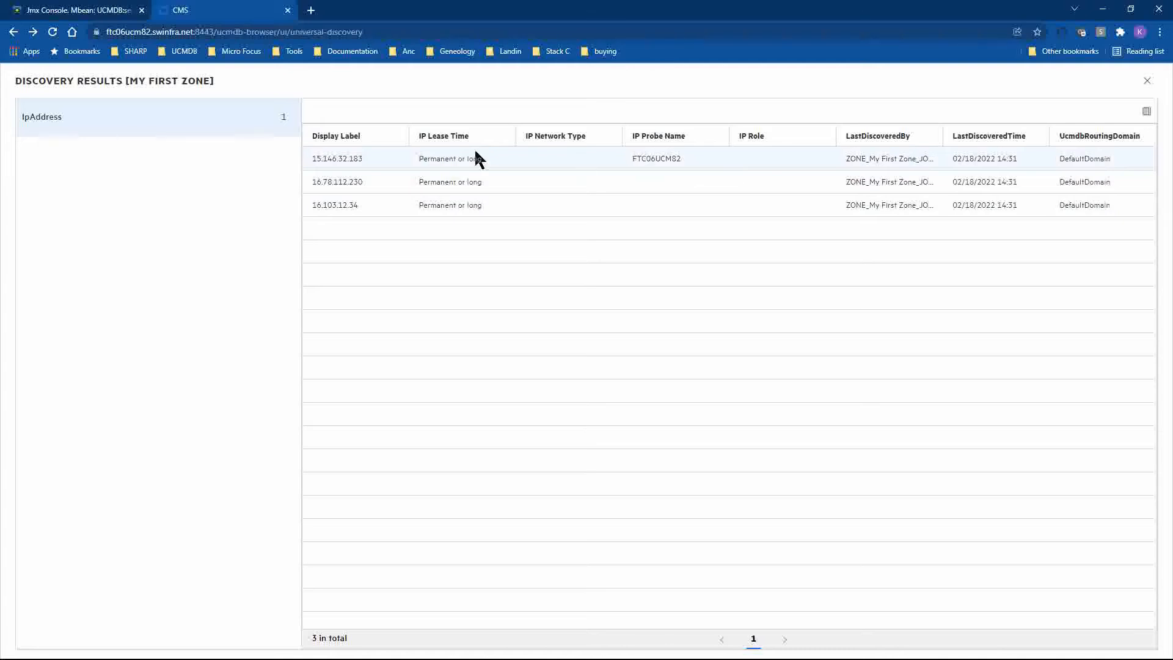
Reopen the discovery results of My First Zone, review the DnsServer, Interface, IpAddress and IpSubnet entries, and return to the zones
click(1147, 81)
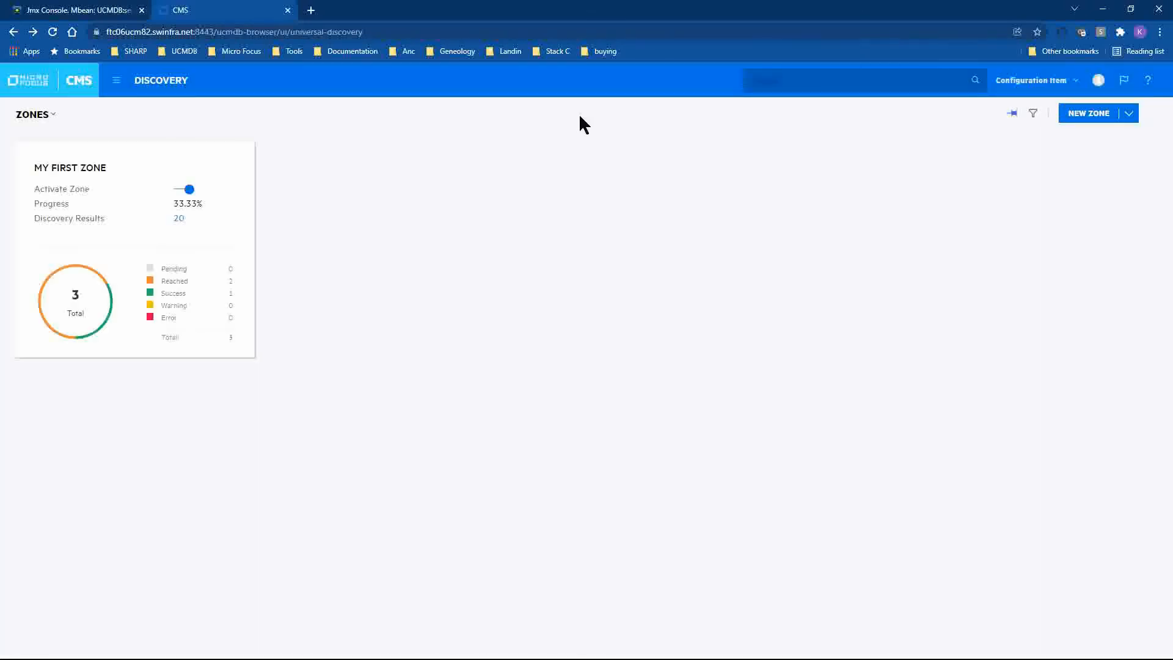
click(178, 220)
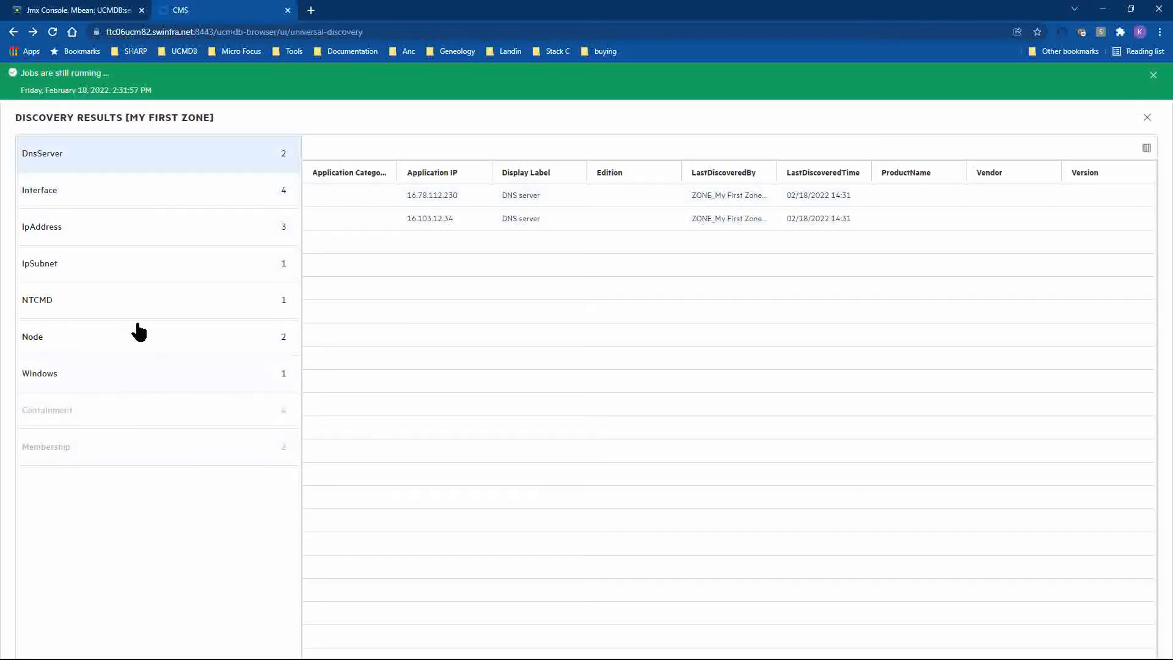
click(153, 161)
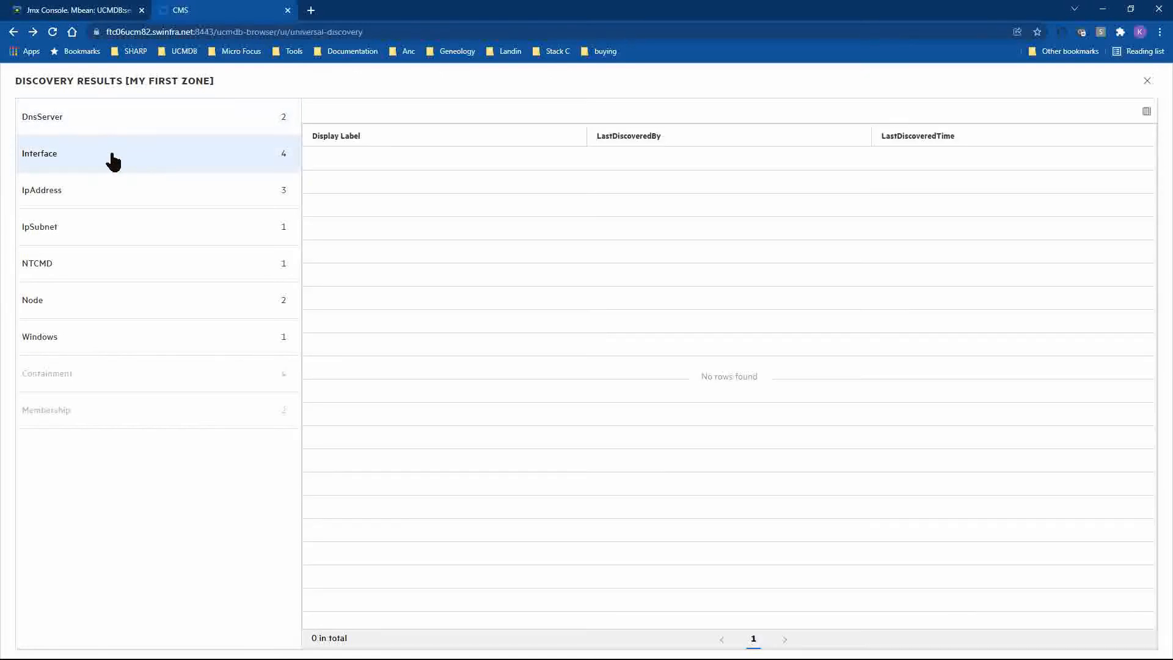
click(114, 193)
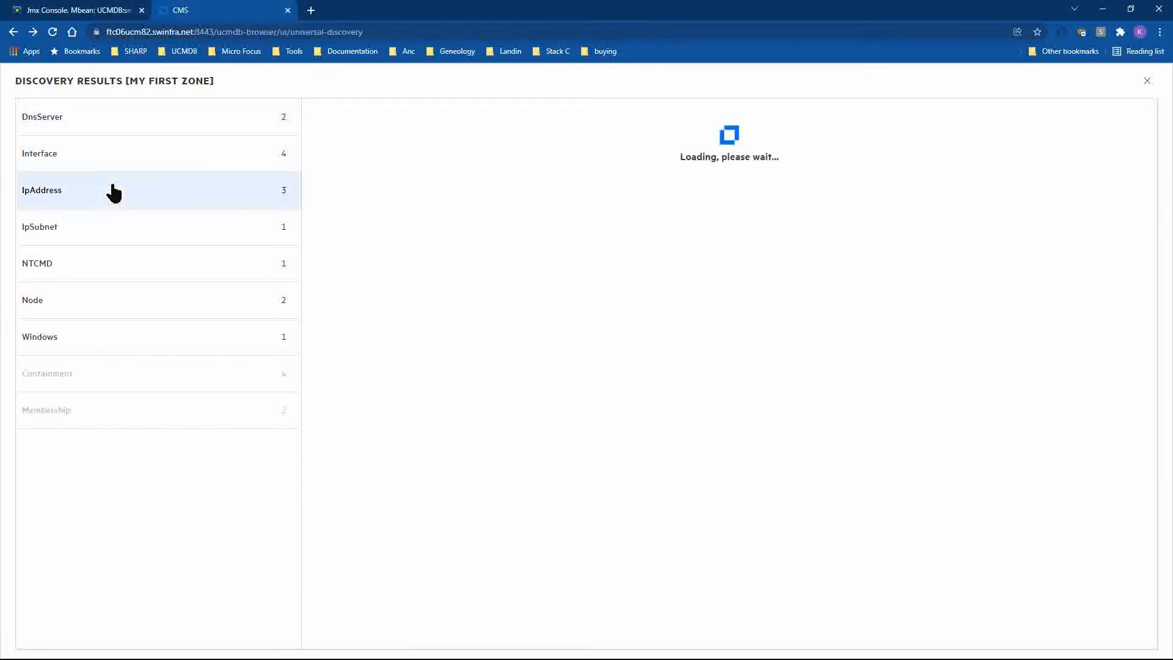
click(116, 240)
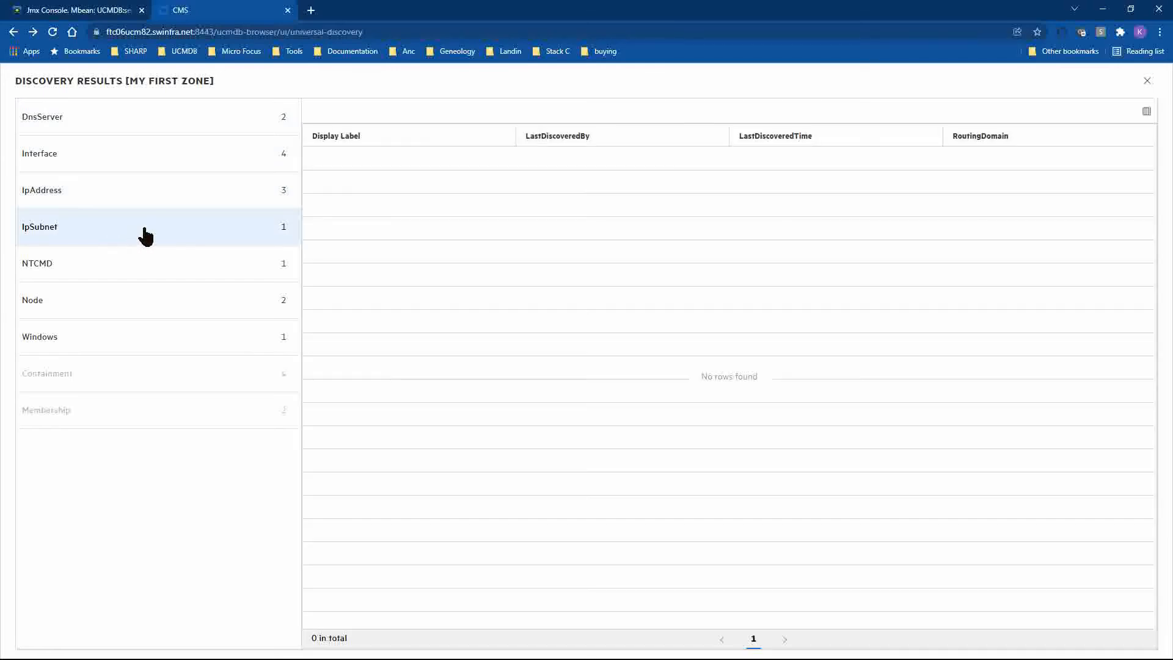
click(203, 130)
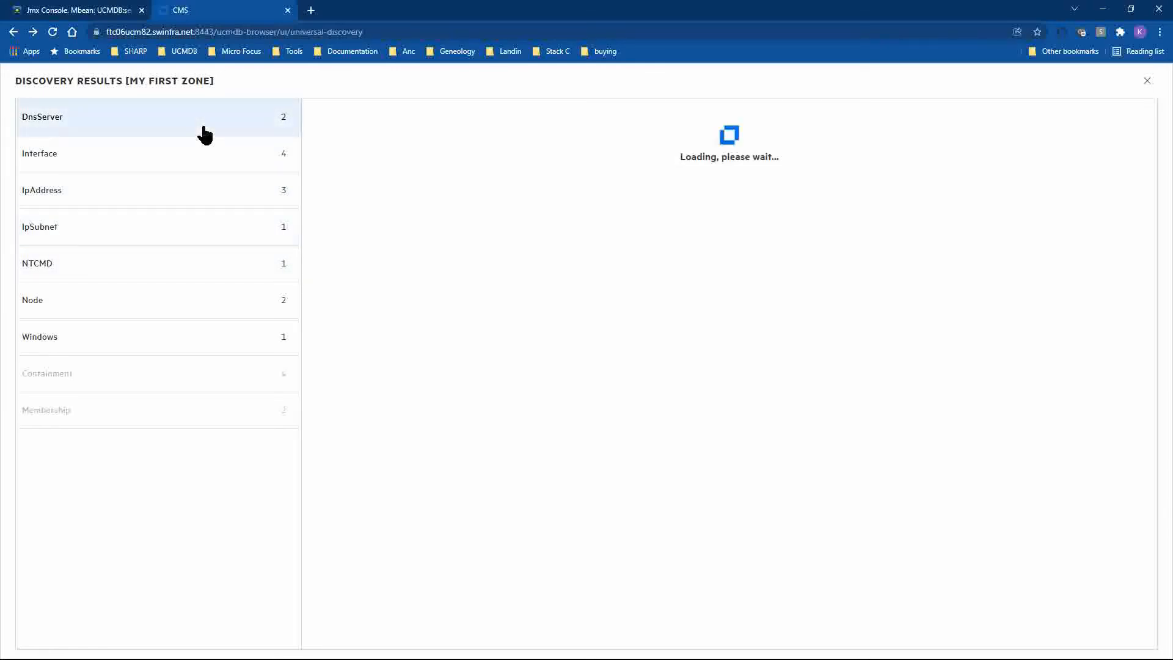
click(150, 166)
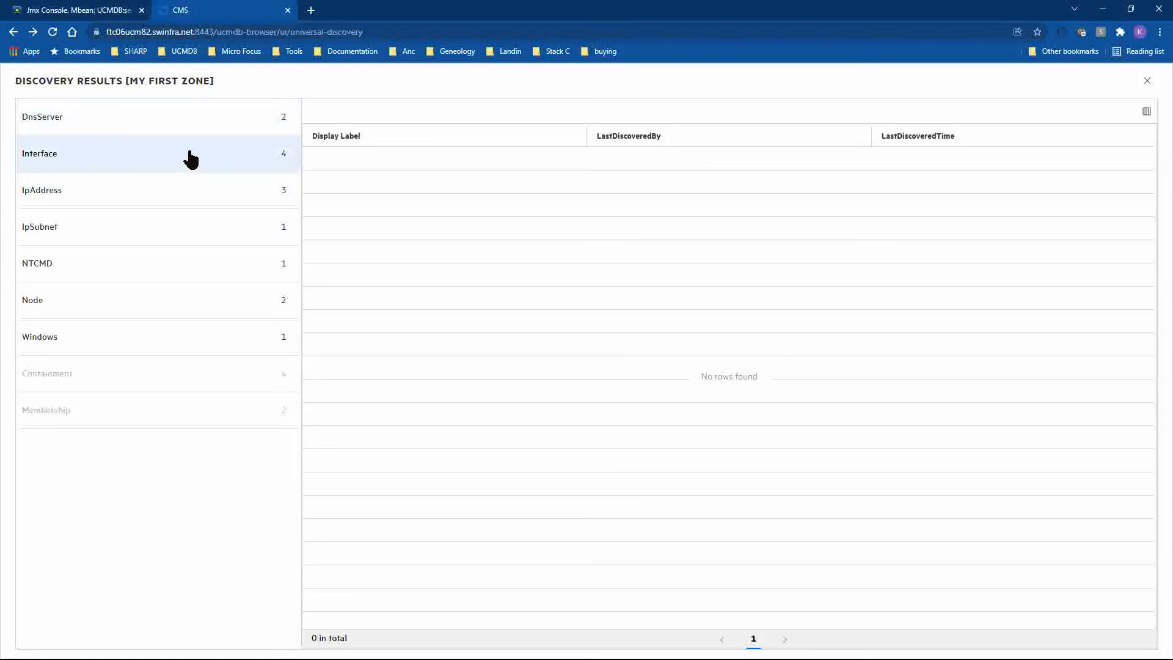
click(174, 187)
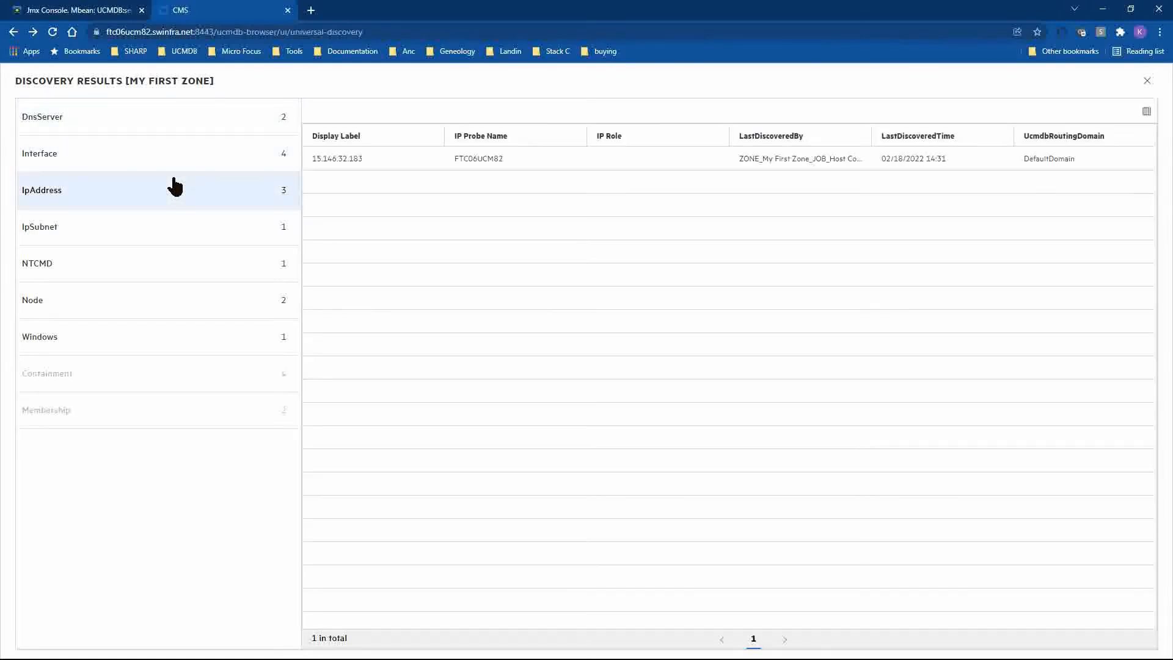
click(1148, 82)
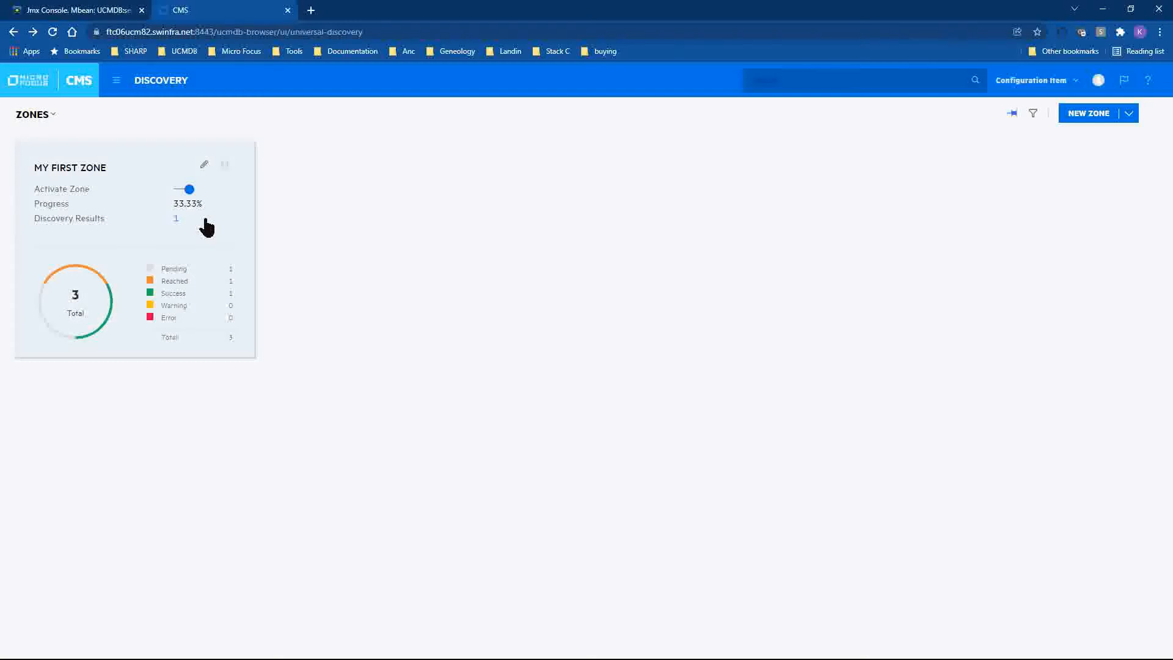
click(40, 116)
click(322, 130)
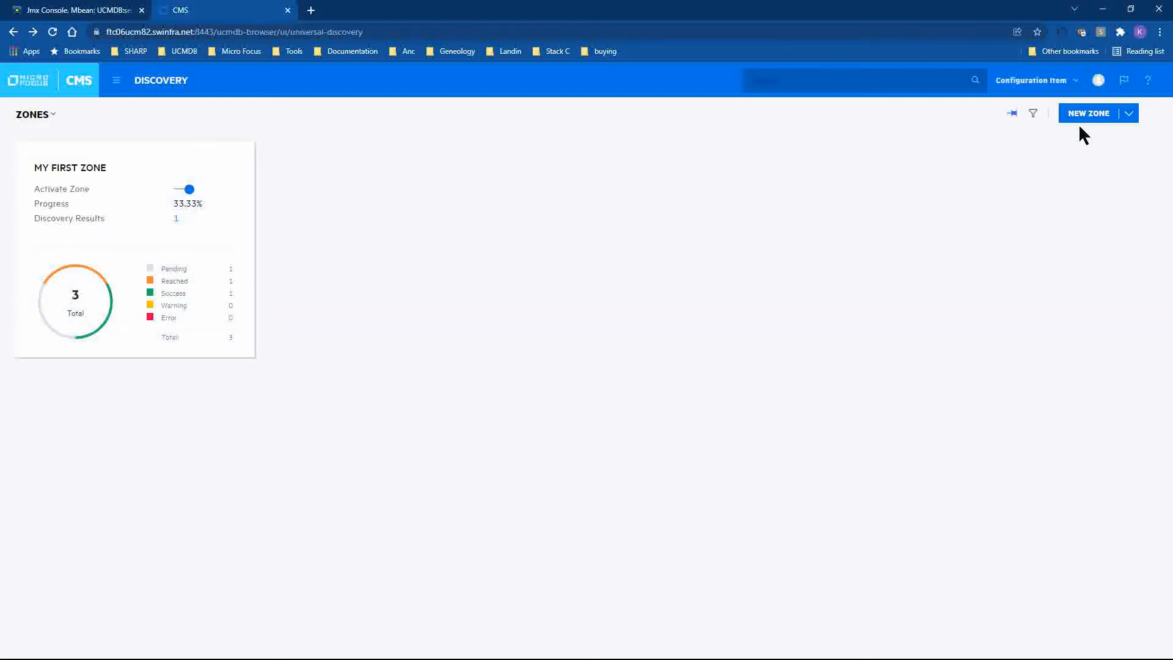
Start a new zone named US Pacific Morning Discovery with the description "The morning Discovery Jobs"
click(1100, 115)
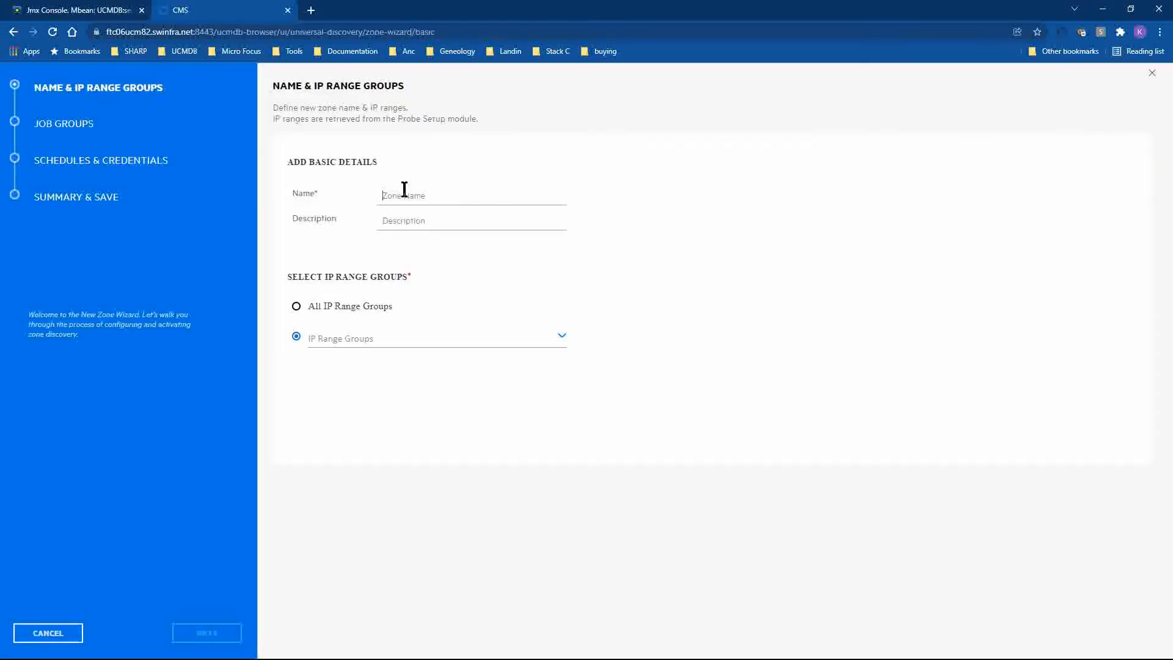
text(US )
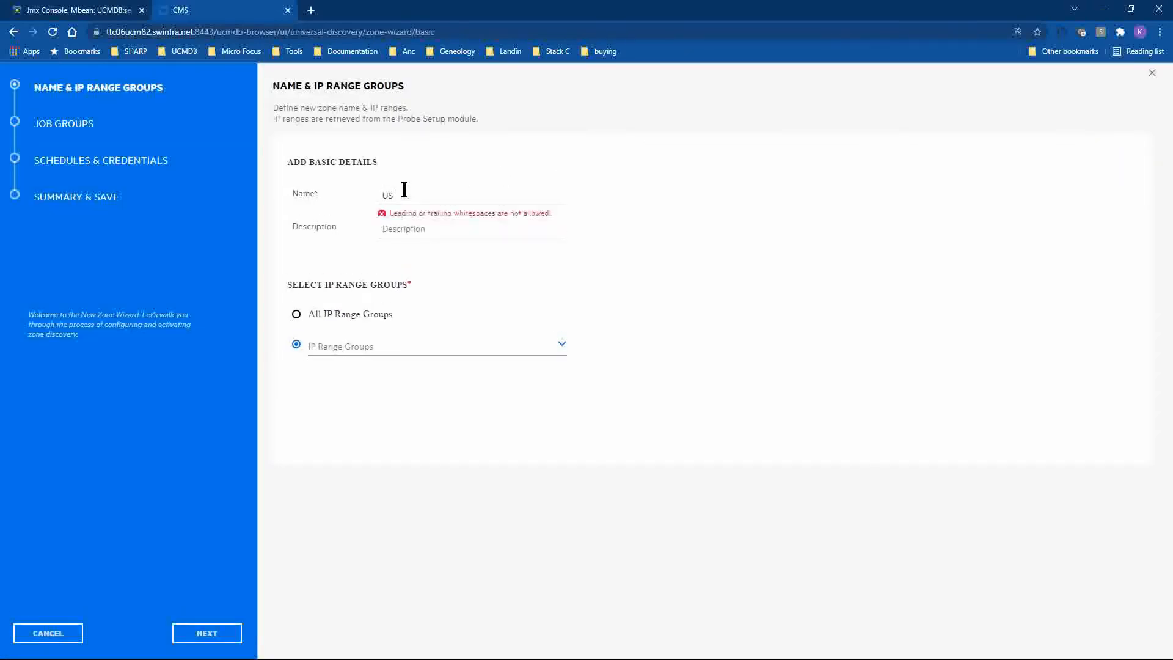
text(Pacific)
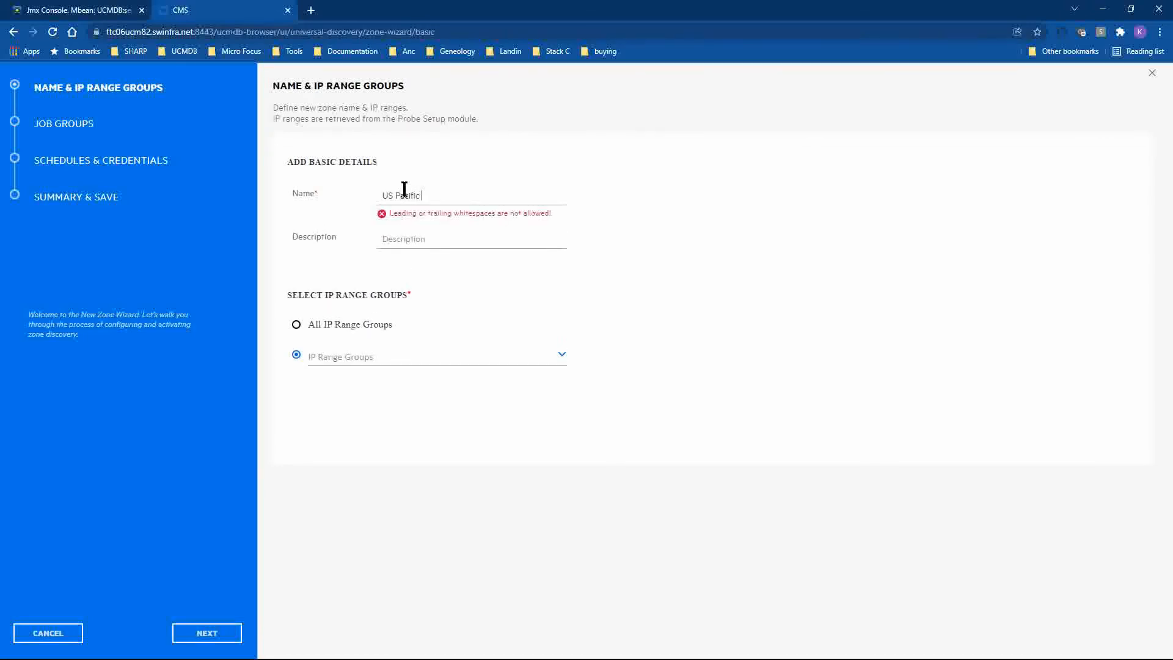
text( Morning Discovery)
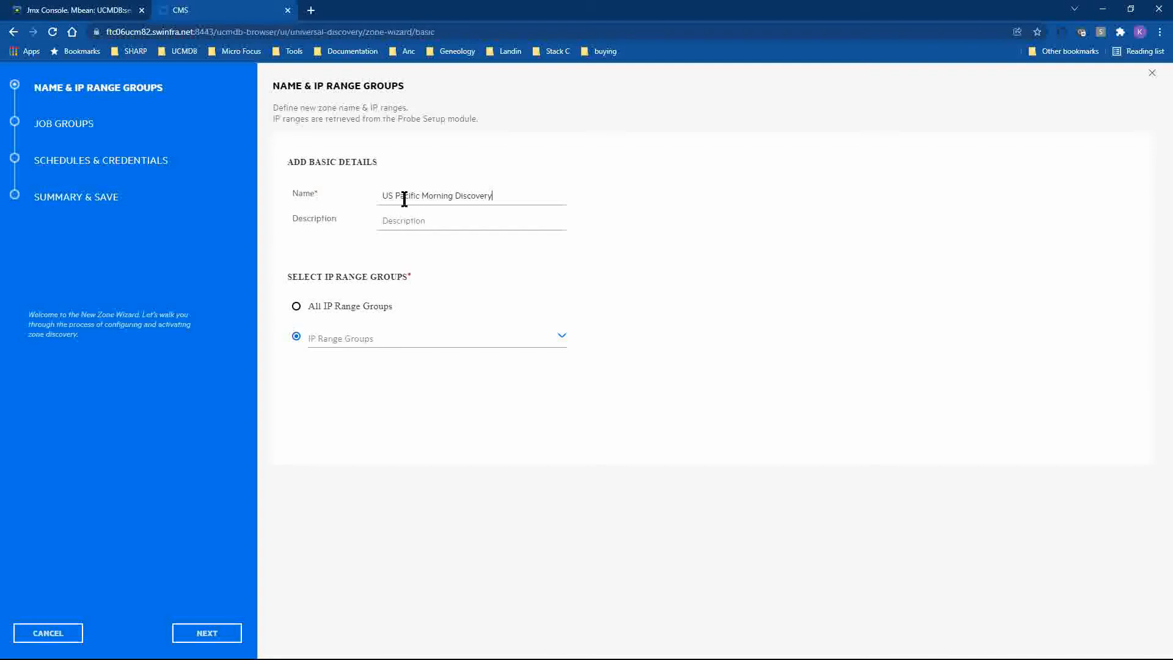
click(403, 213)
text(The morning Discovery Jobs)
Assign the US Pacific IP range group to the new zone and continue to its job groups
click(351, 348)
click(349, 438)
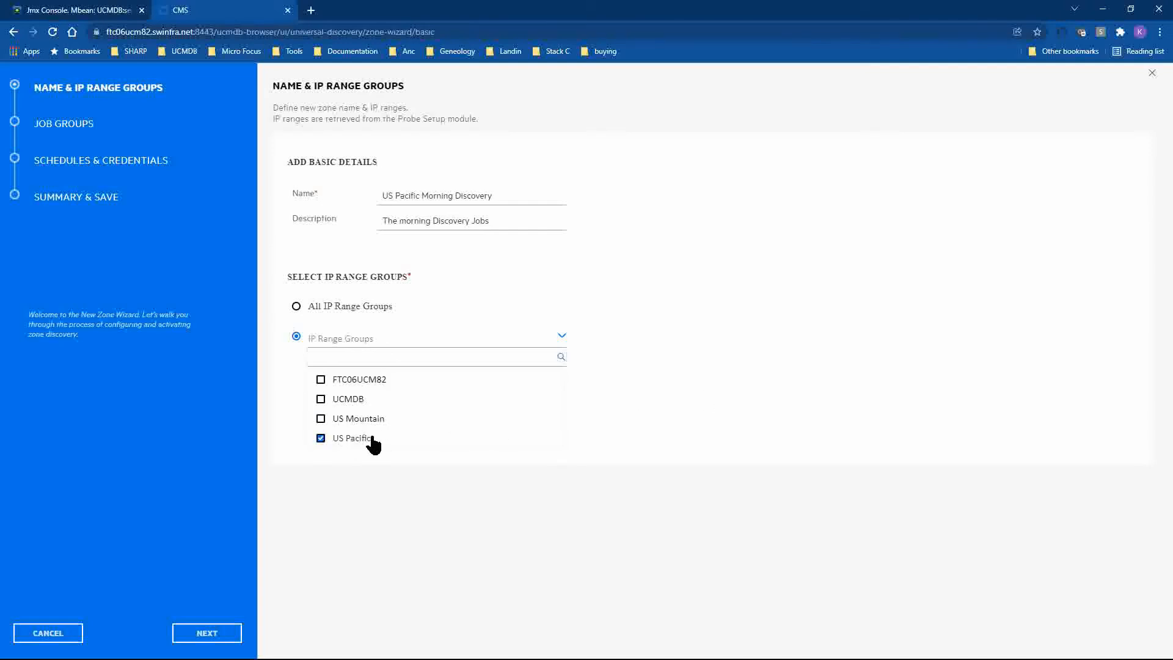
click(658, 404)
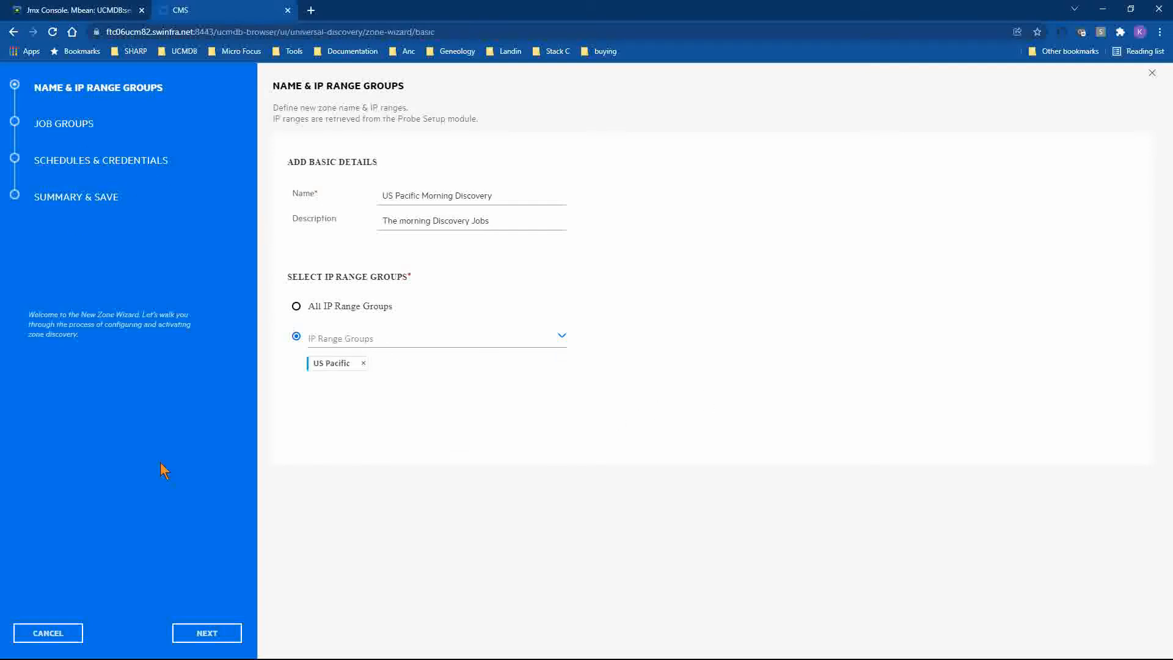
click(207, 635)
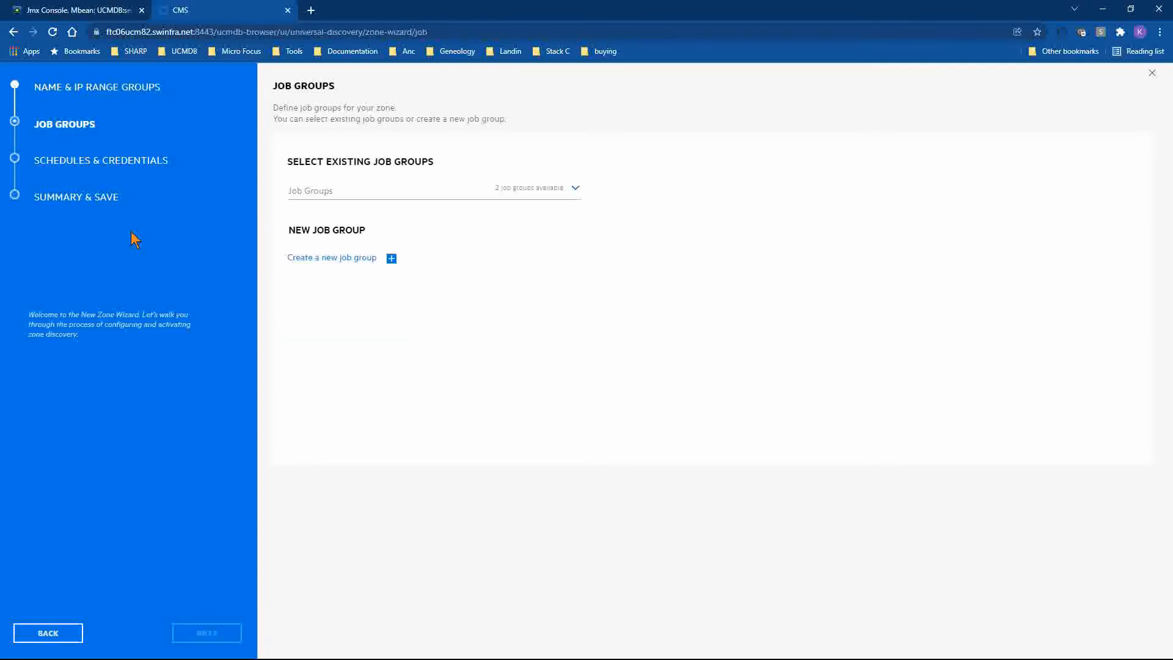
Create a new job group named Morning Discovery in the Inventory category with the Host Resources and Applications option
click(360, 195)
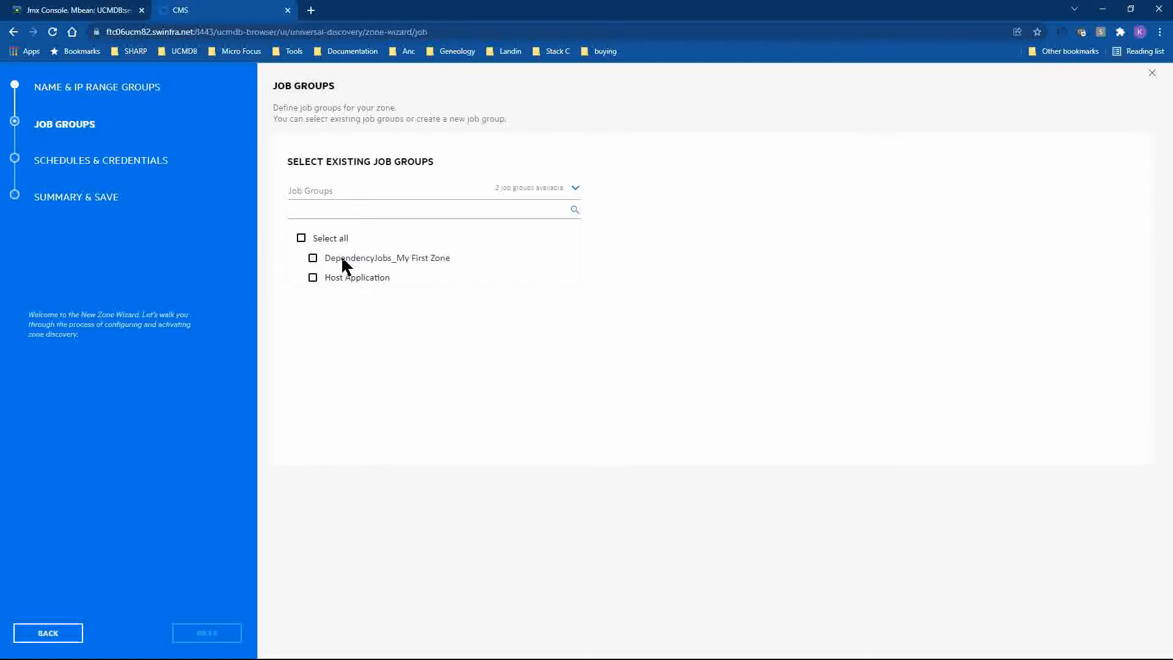
click(623, 264)
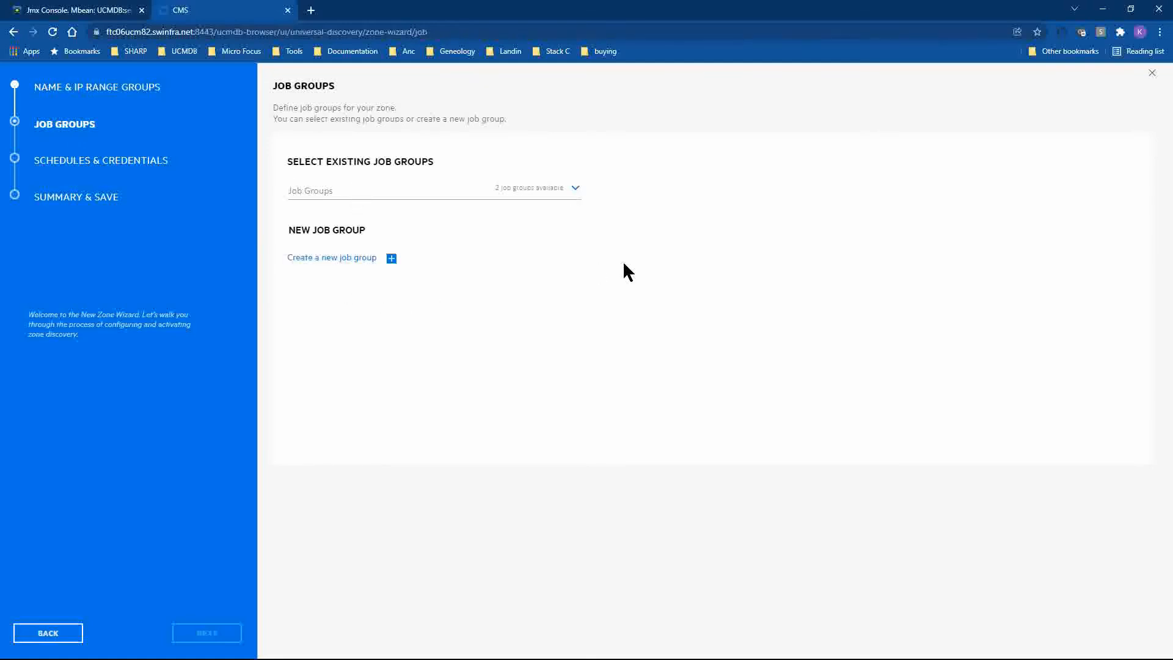
click(351, 261)
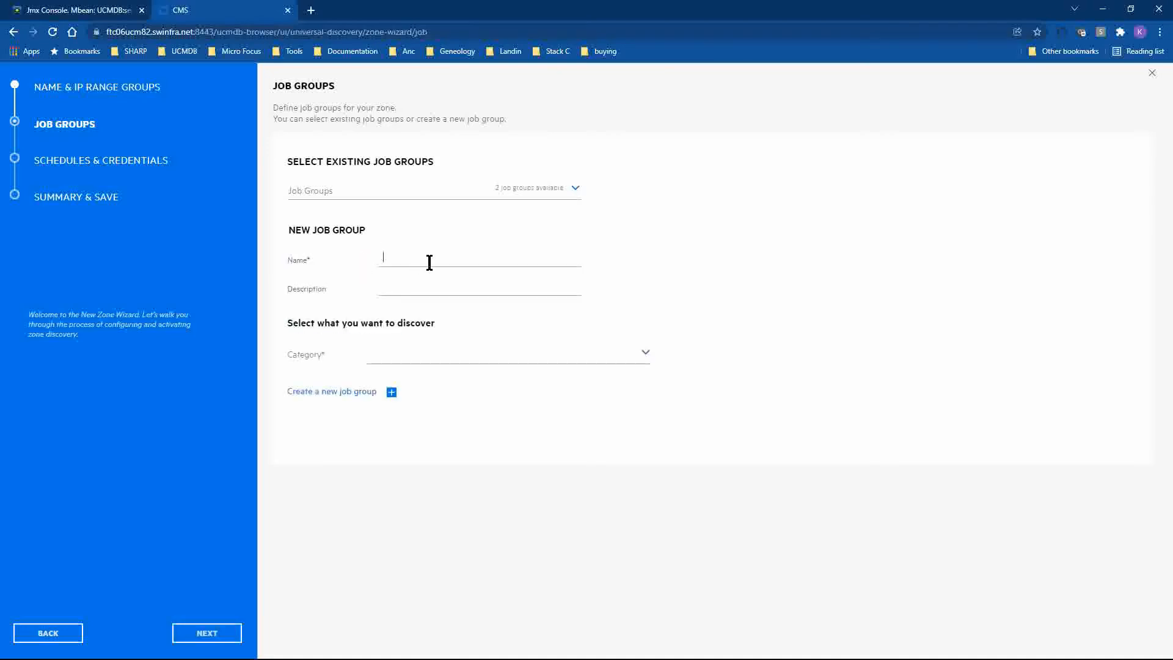
text(Morning Discovery)
click(525, 361)
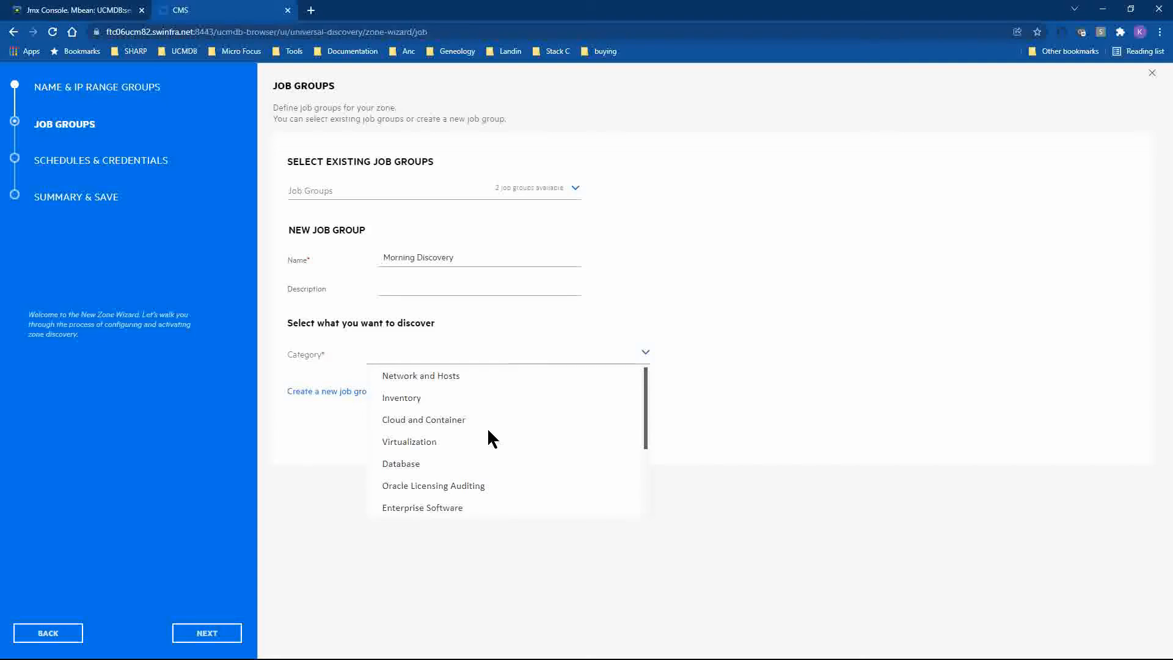
scroll(489, 431, down, 3)
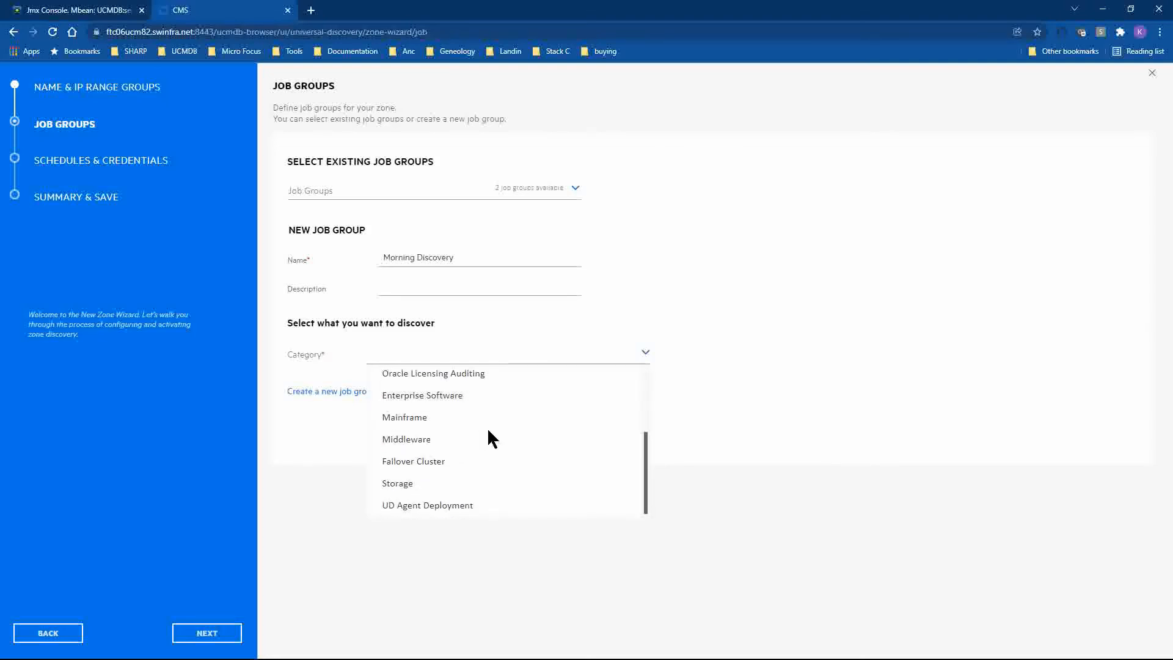
scroll(489, 431, up, 3)
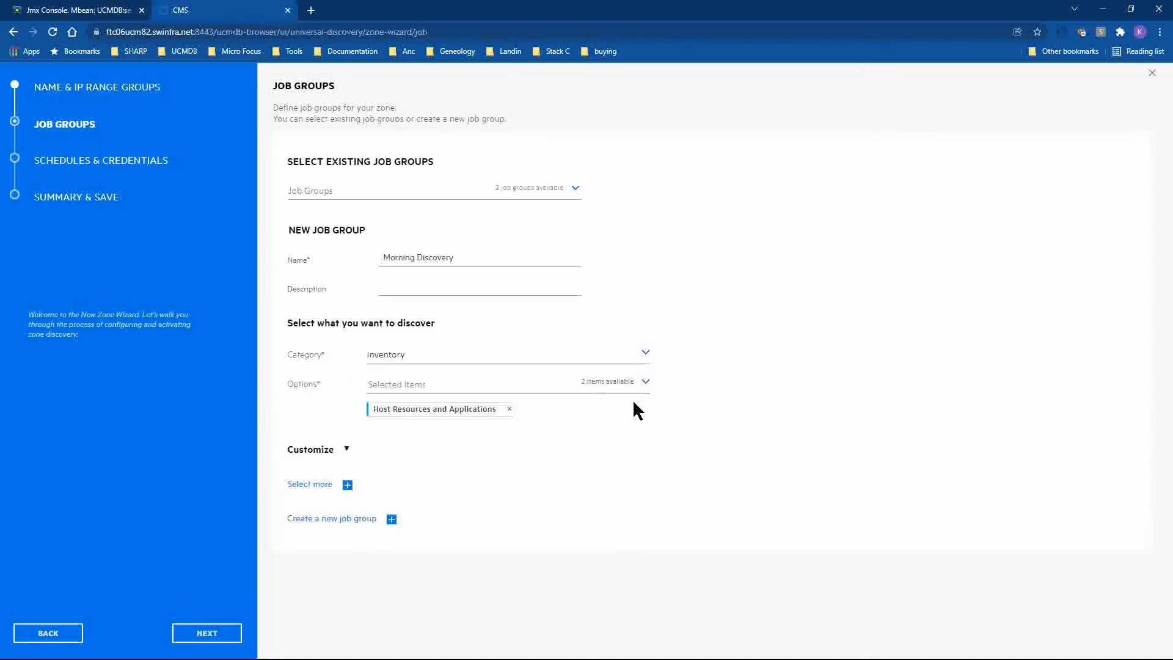
click(608, 384)
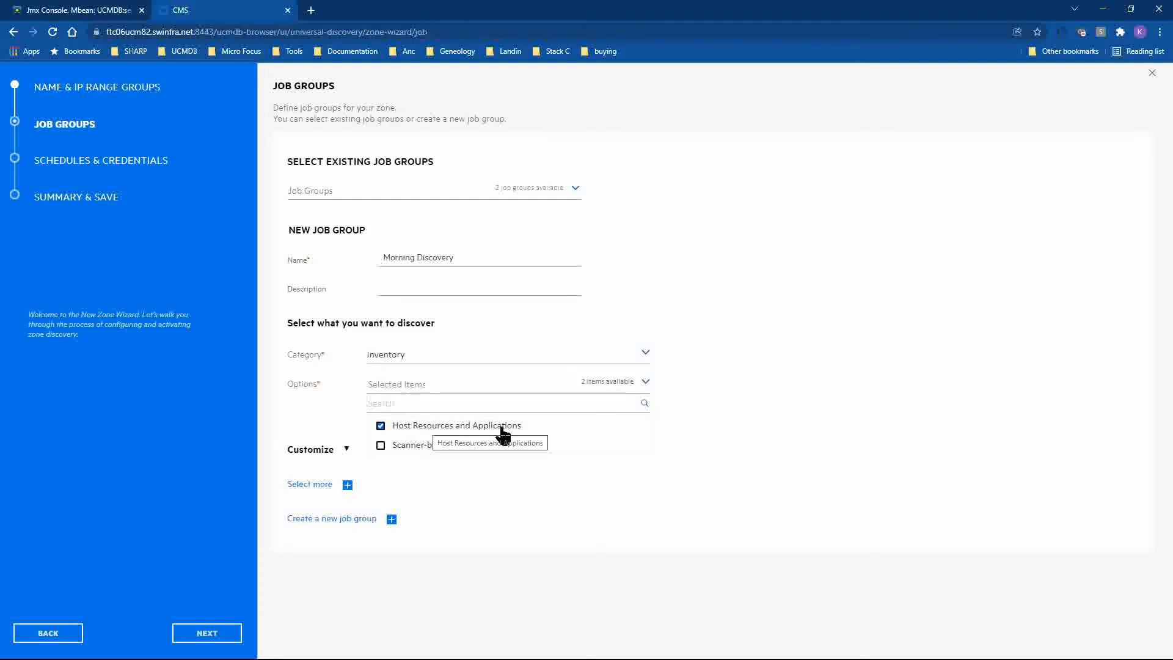
click(692, 405)
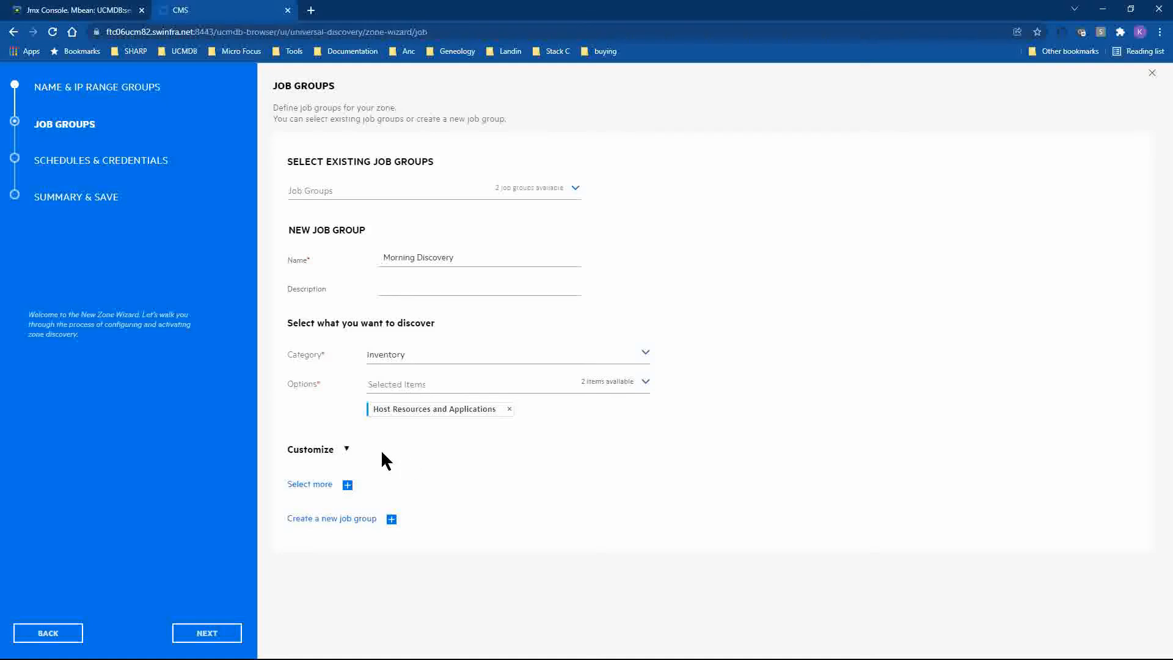
Customize the job group's host information by adding Fibre Channel HBAs, Installed Software, Running Software and Services
click(346, 451)
scroll(672, 438, down, 1)
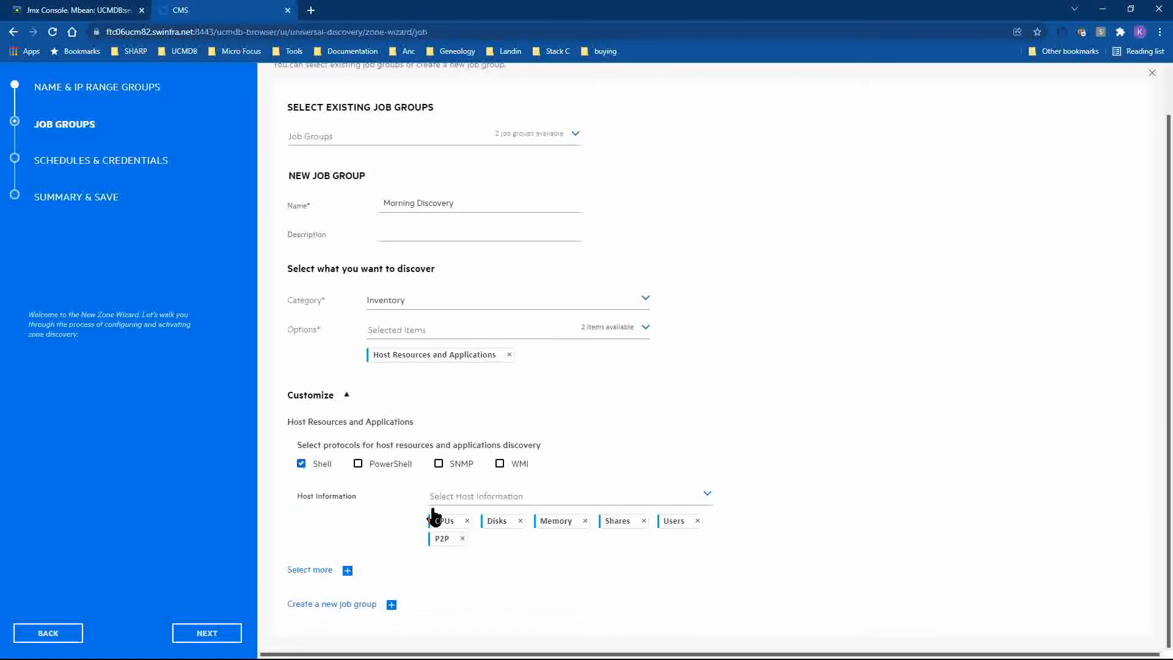
click(494, 501)
scroll(869, 439, down, 1)
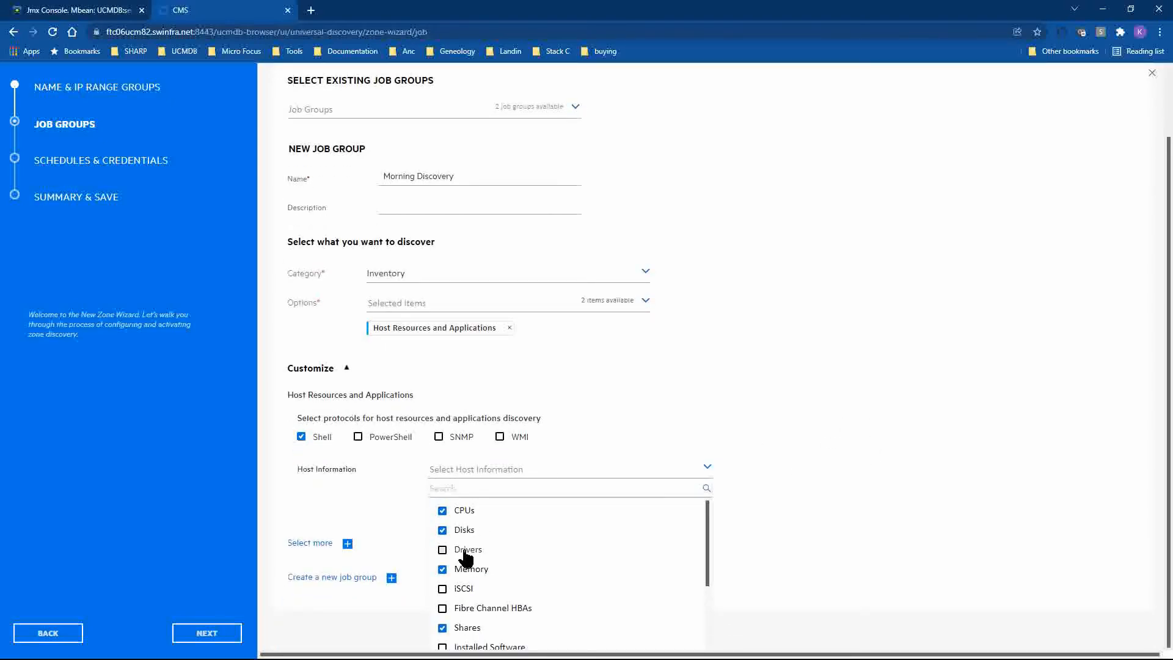
click(465, 609)
scroll(553, 579, down, 3)
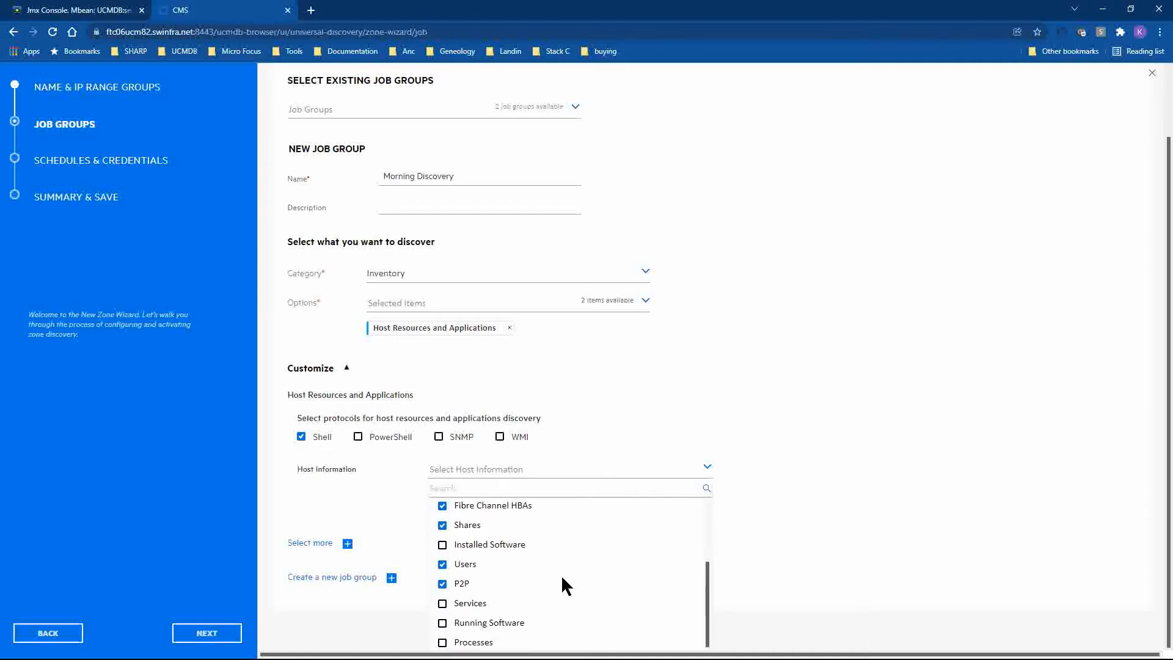
click(554, 581)
click(469, 550)
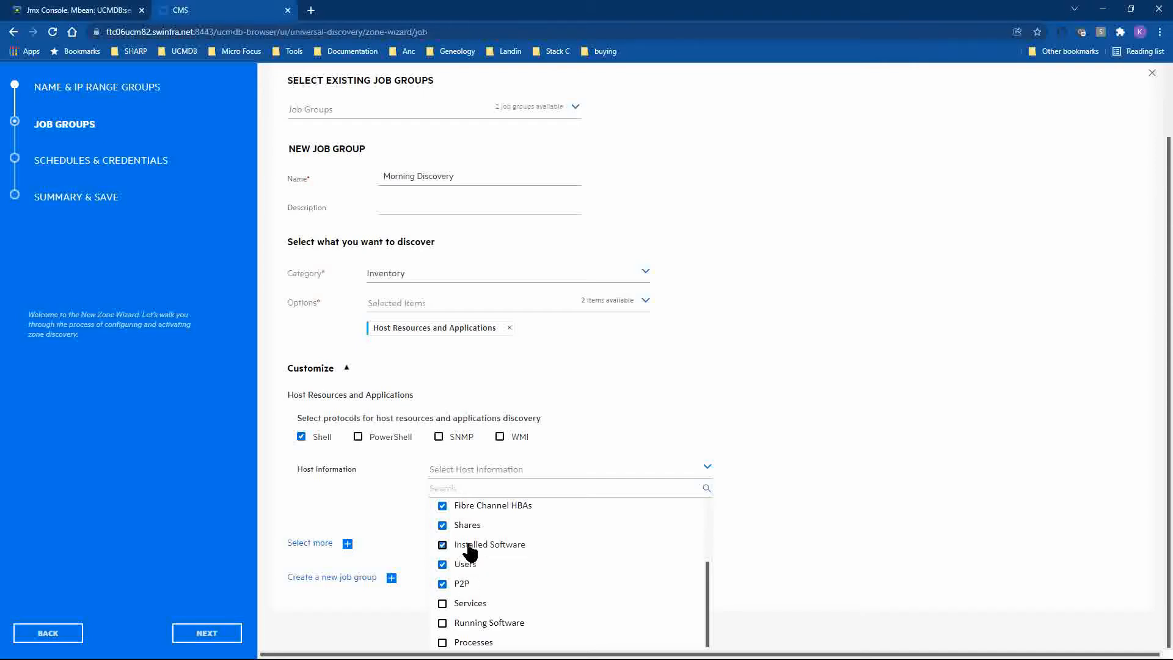
click(463, 627)
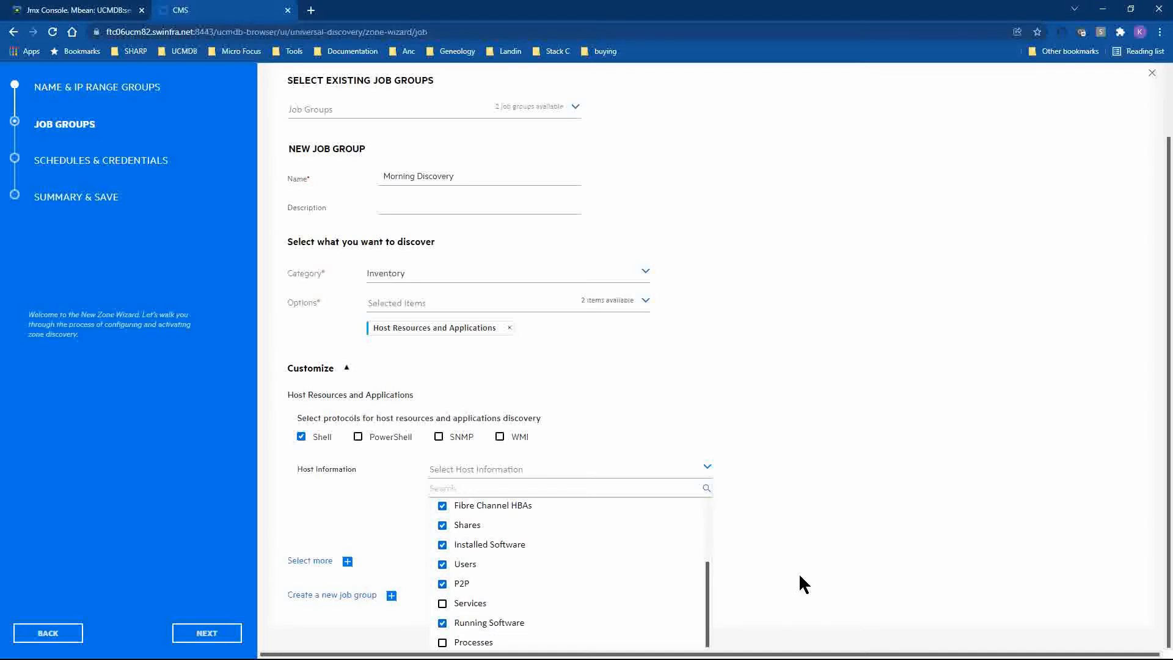
click(470, 603)
click(678, 475)
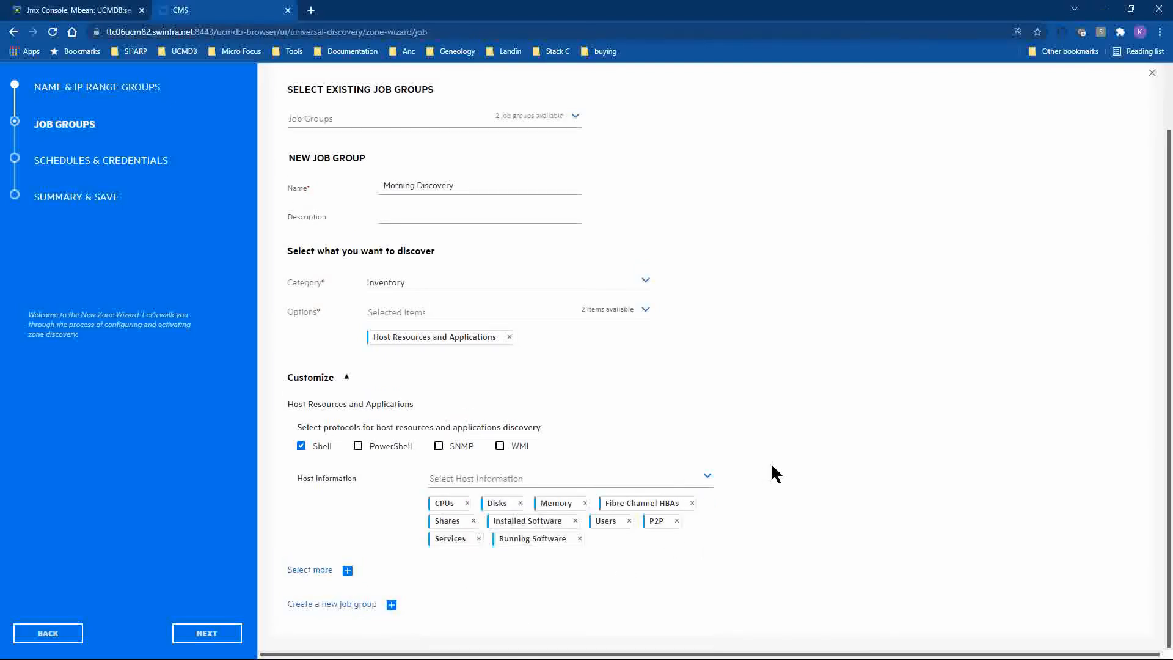
Check the host information choices of the Morning Discovery job group and remove Shares from them
click(626, 486)
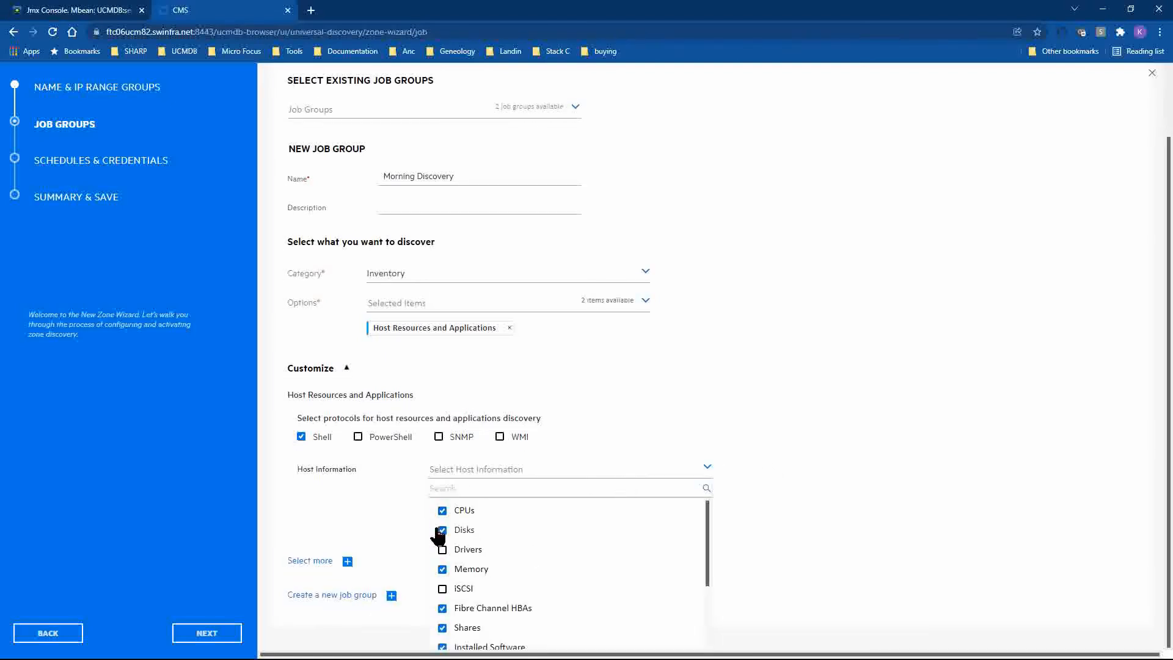
click(580, 477)
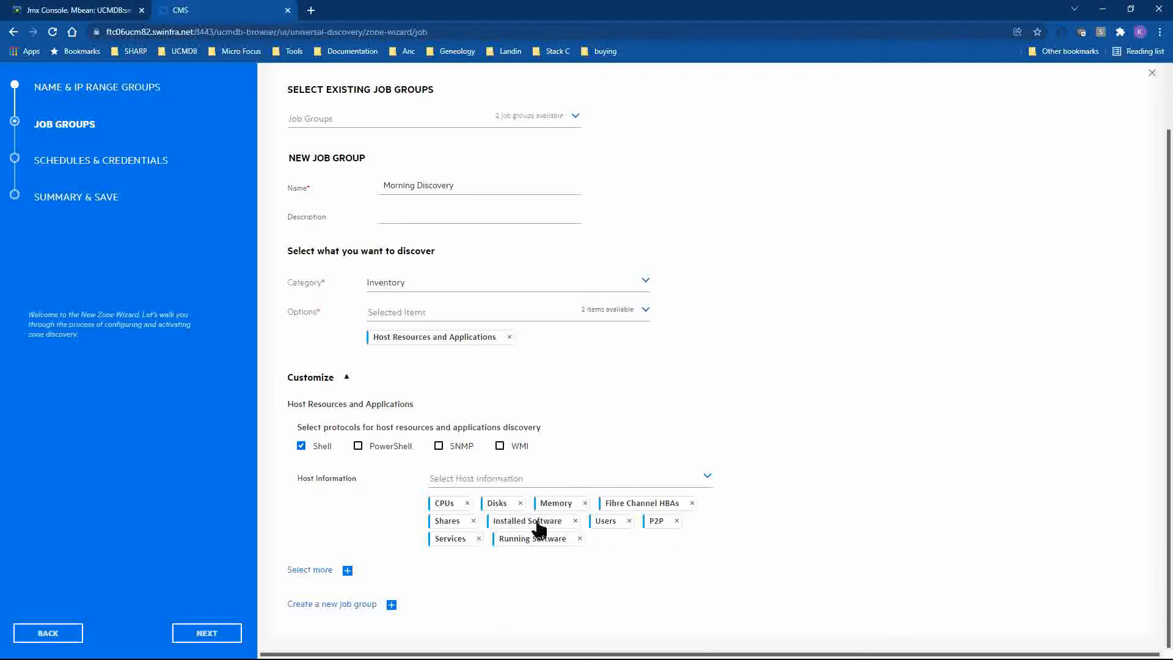
click(473, 522)
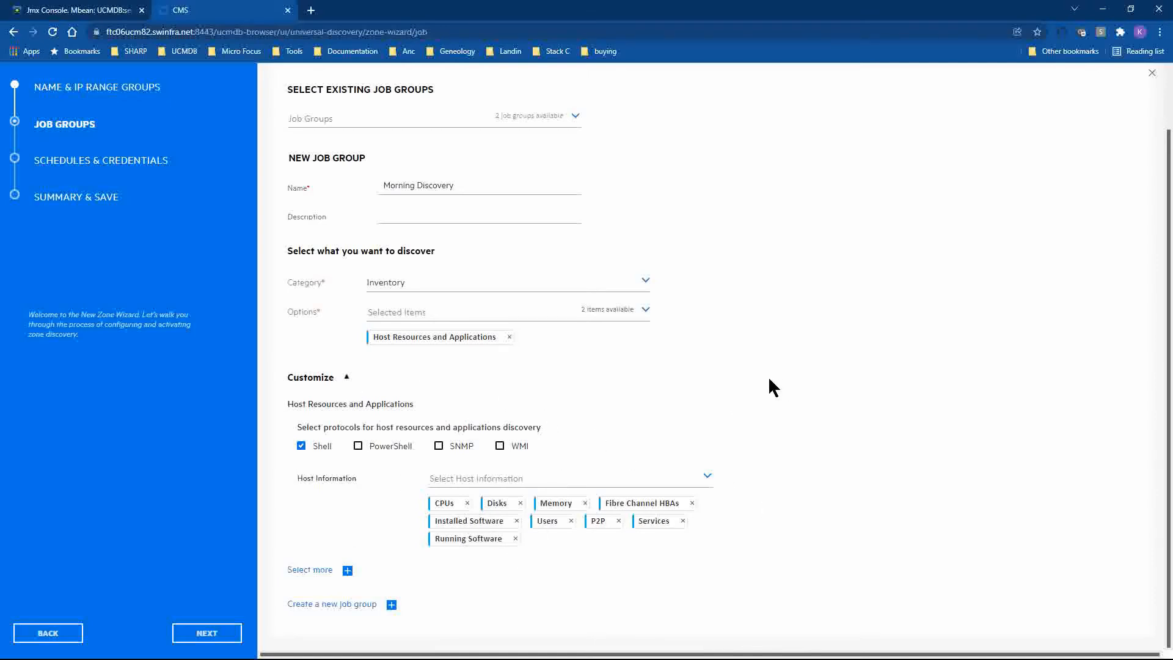
scroll(662, 397, up, 2)
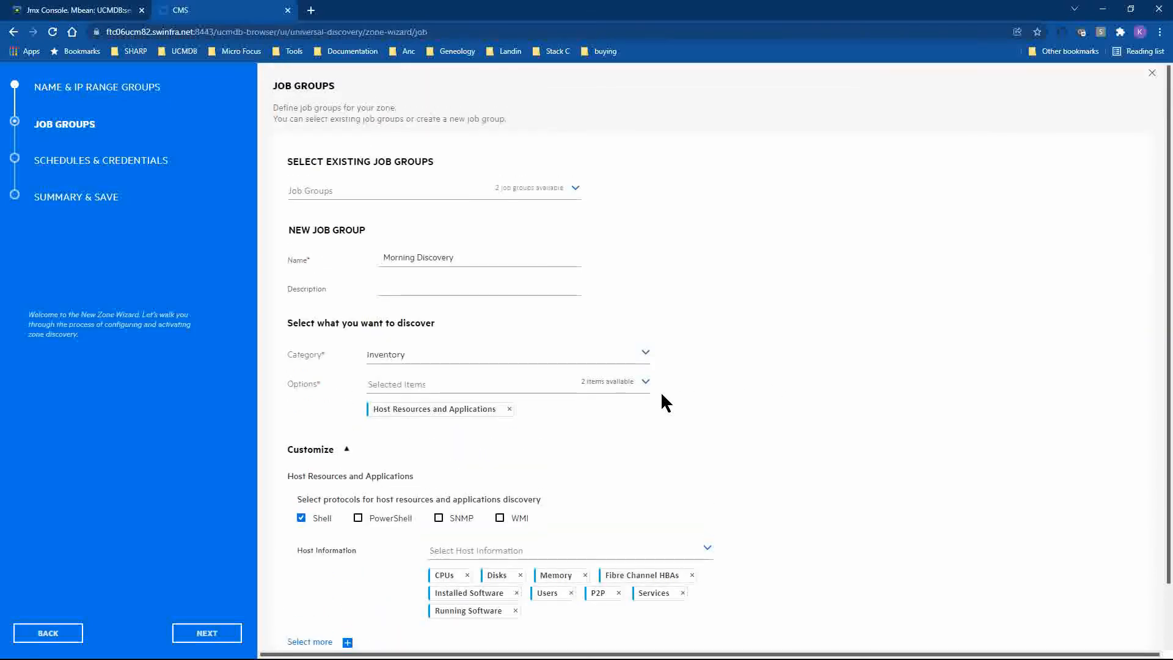
Describe the Morning Discovery job group as "Host RA by Shell" and continue to the schedules and credentials
scroll(762, 311, down, 1)
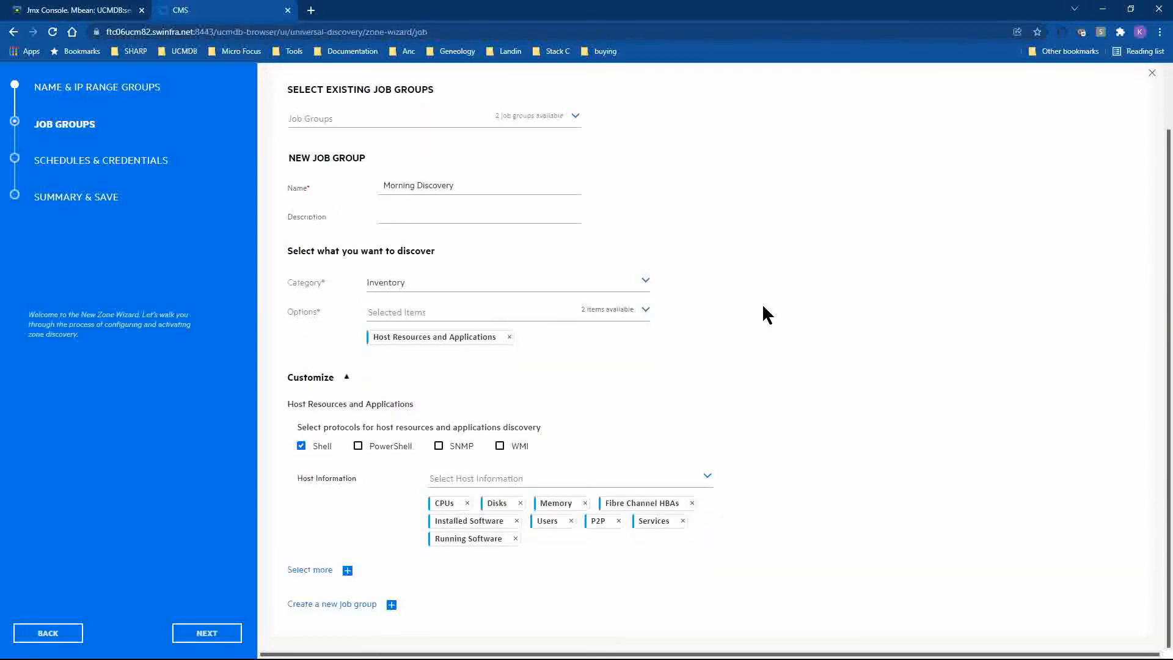
scroll(762, 311, up, 1)
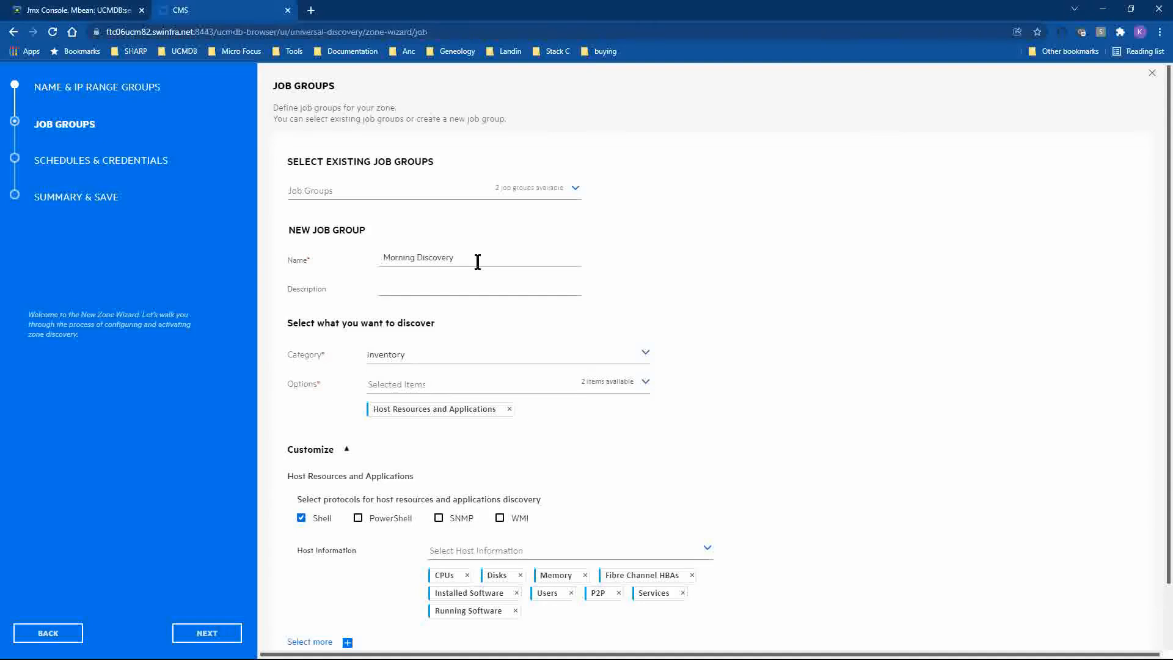
click(436, 291)
text(Disco)
key(BackSpace)
key(BackSpace)
key(BackSpace)
key(BackSpace)
key(BackSpace)
text(Host RA by She)
scroll(706, 298, down, 1)
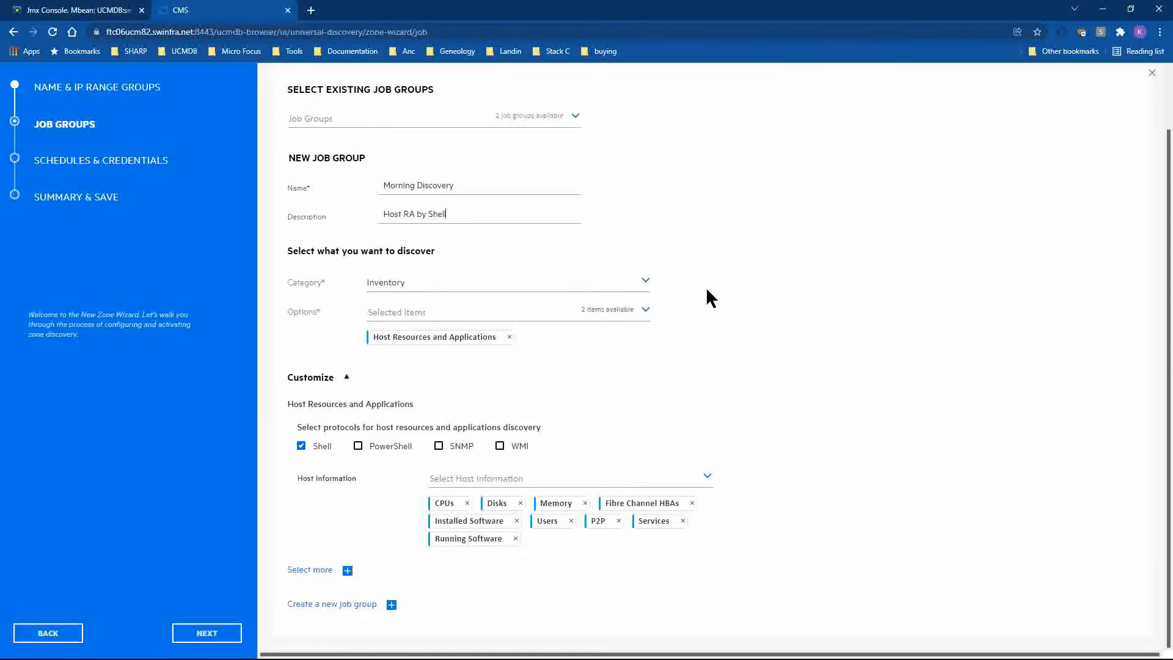
scroll(705, 298, up, 1)
click(205, 631)
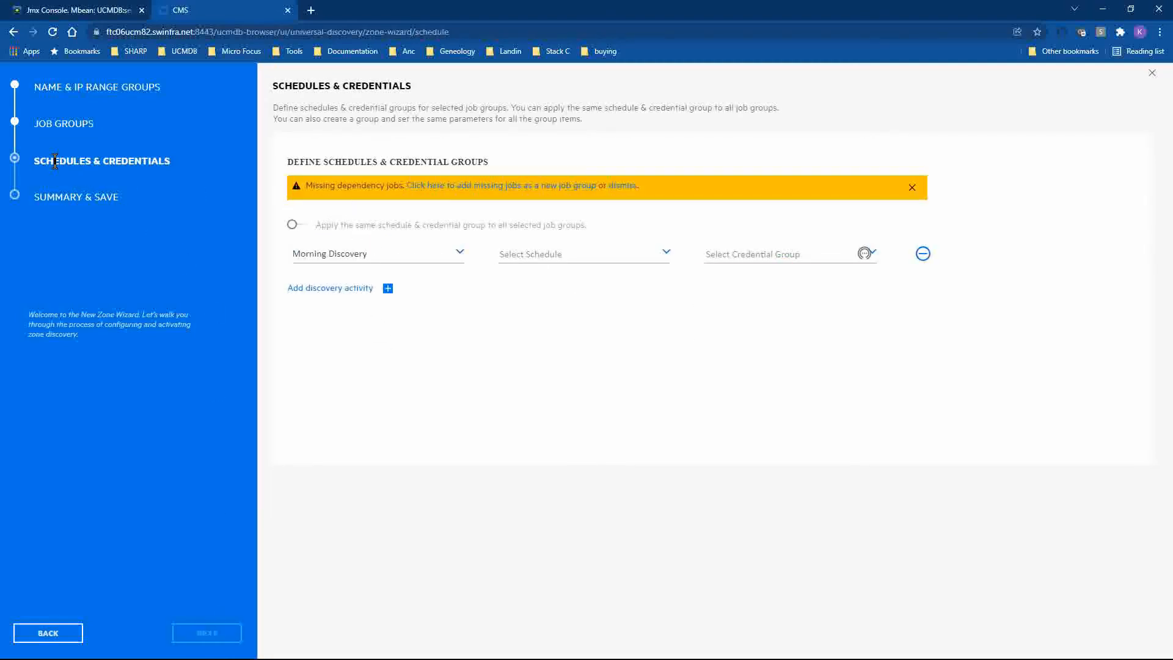
Add the missing dependency jobs as a new job group and apply the US Pacific Morning Discovery schedule to all selected job groups
click(524, 194)
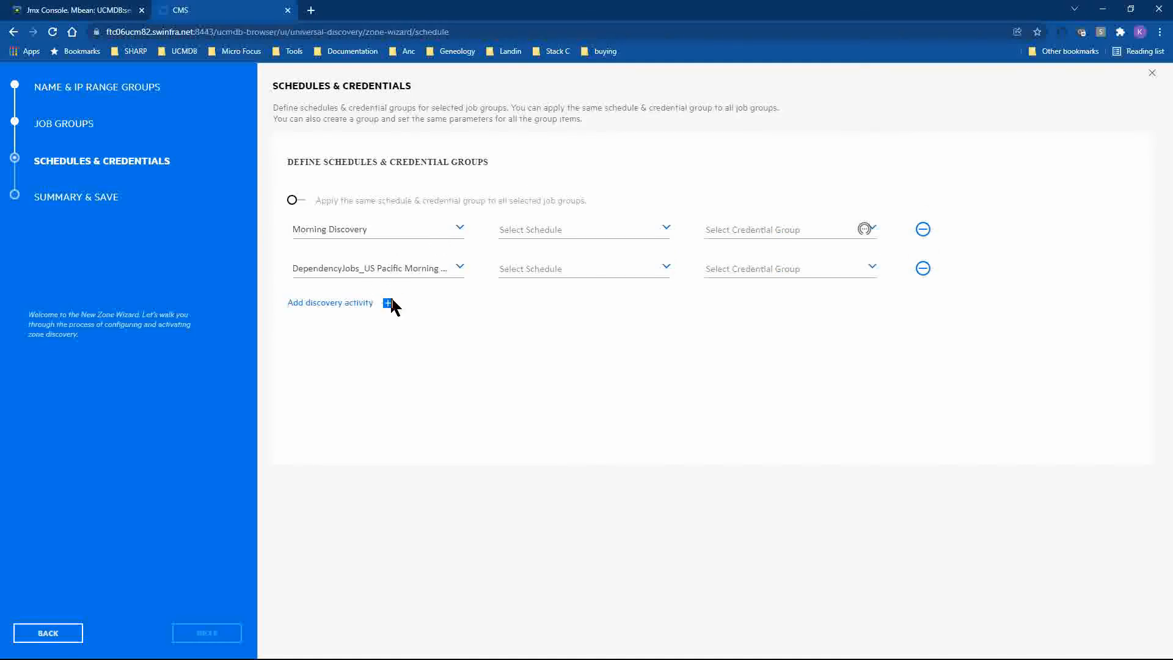
click(302, 200)
click(568, 231)
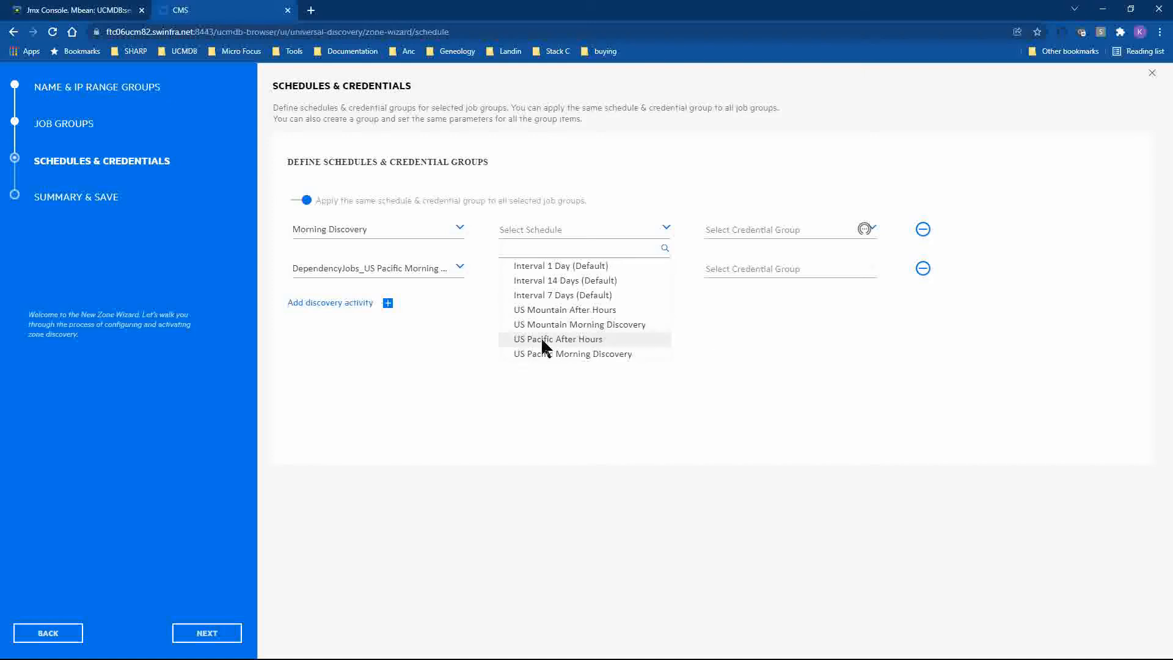
click(592, 356)
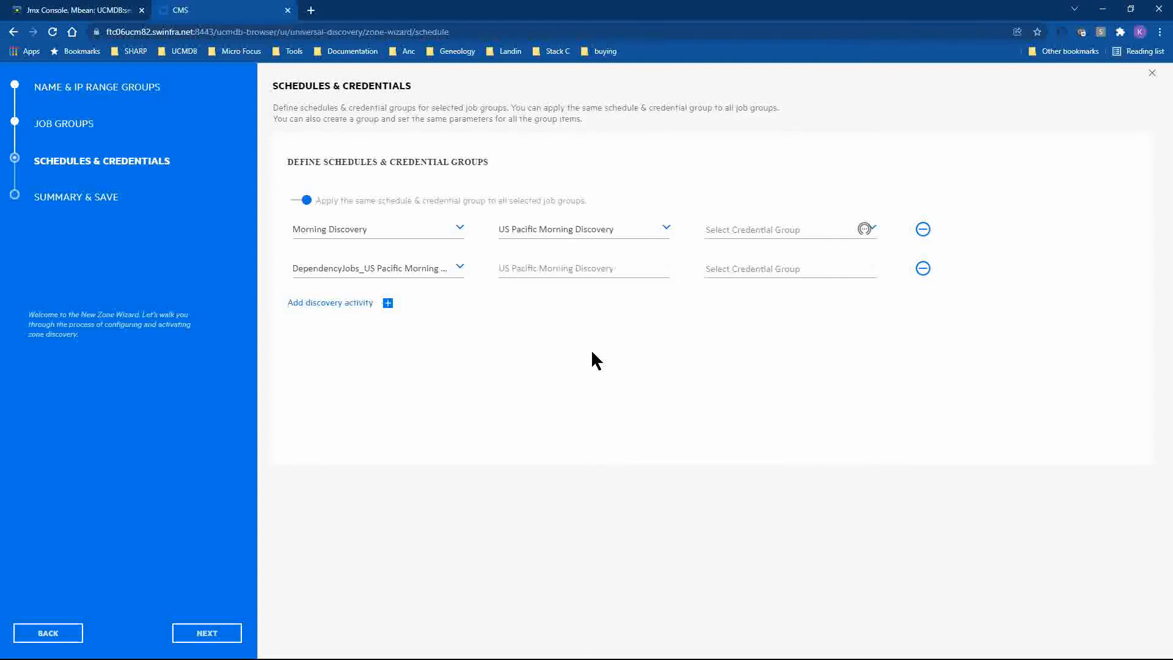
Assign the US Pacific credential group to all selected job groups and save the activated zone
click(732, 232)
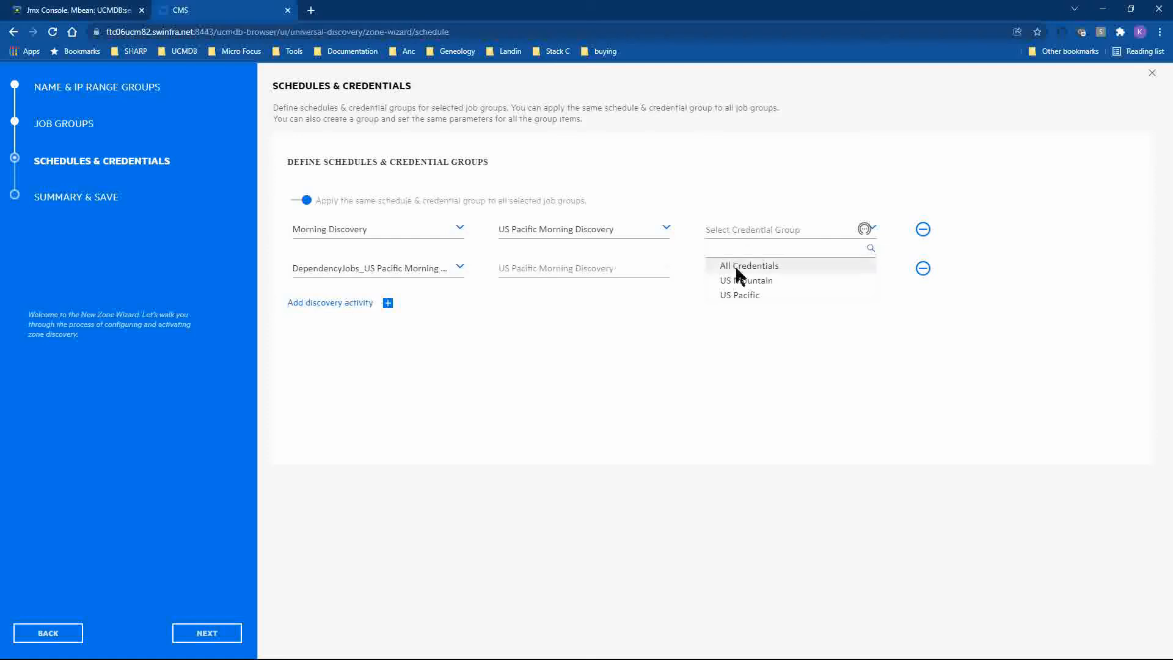
click(738, 296)
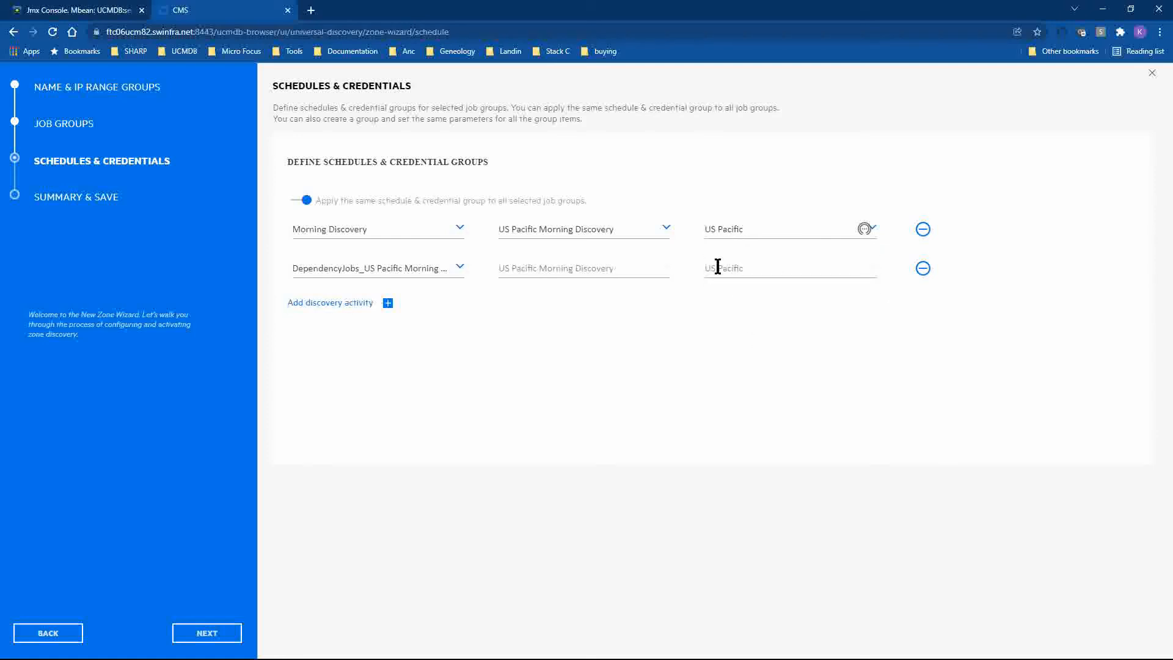
click(214, 634)
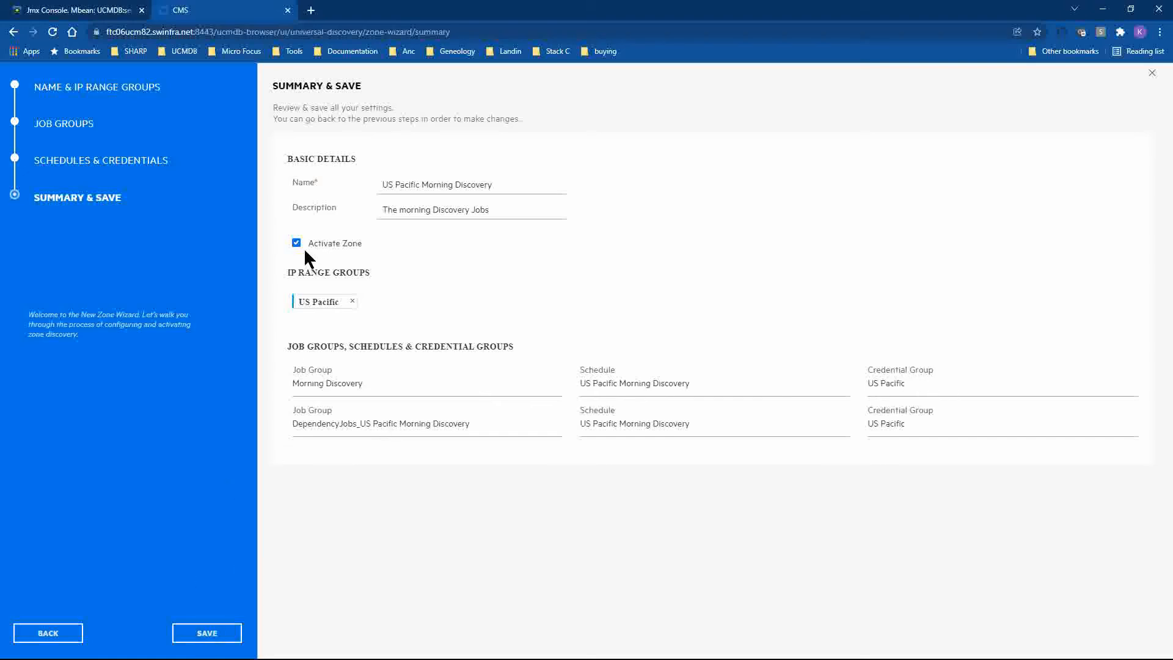
click(208, 633)
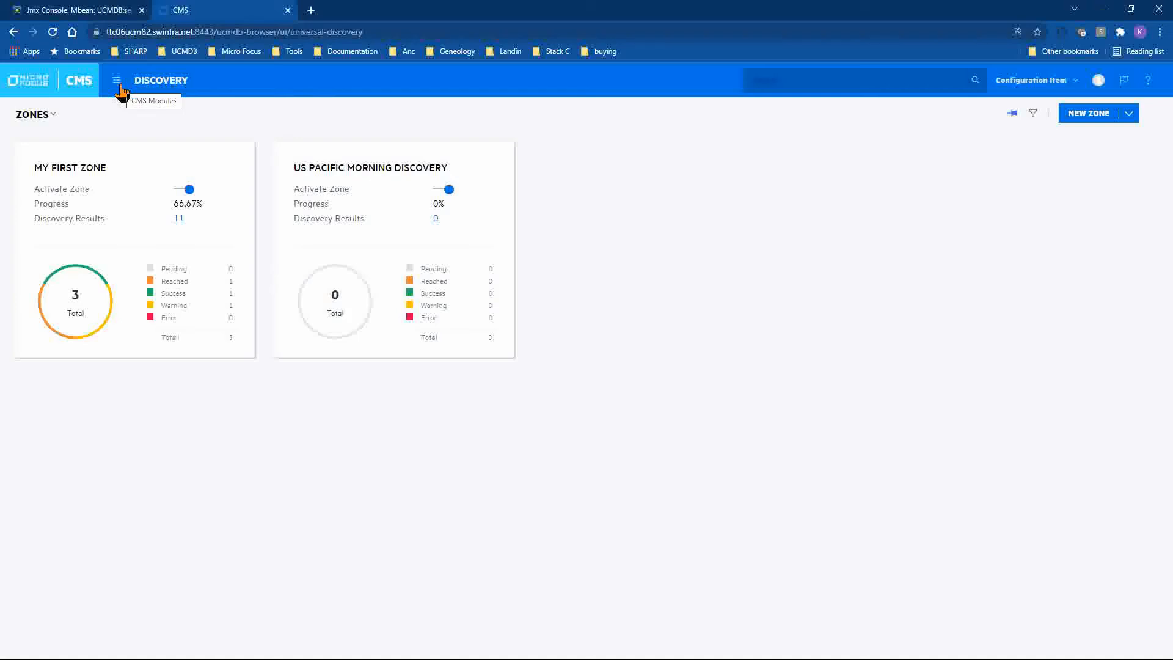
click(49, 118)
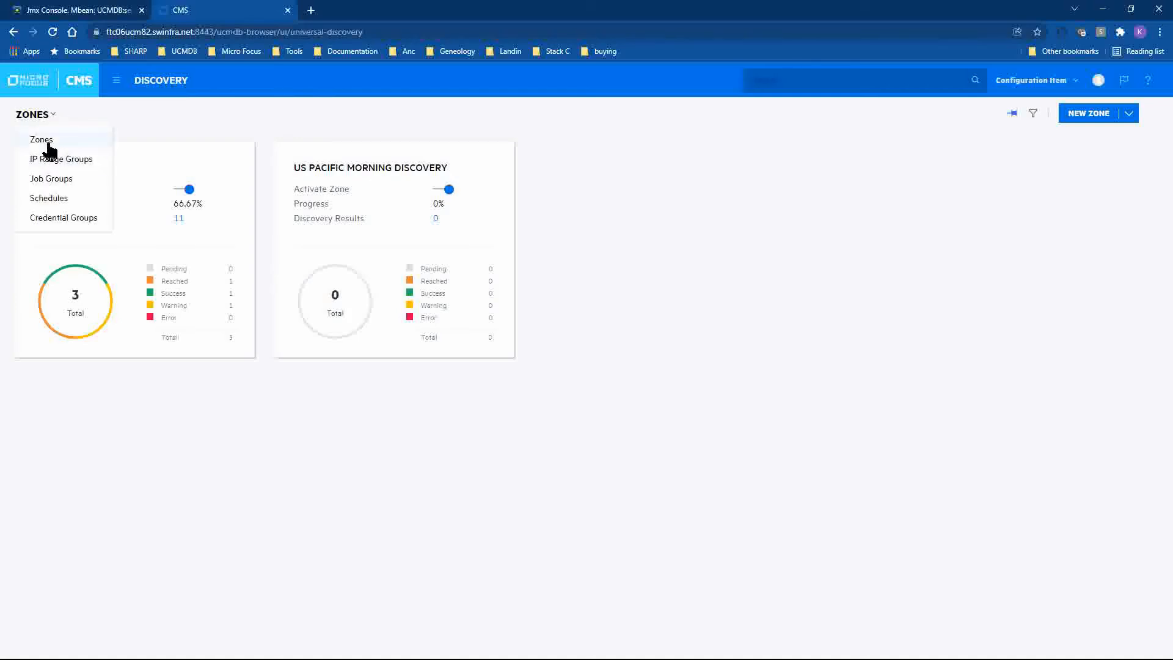
click(47, 118)
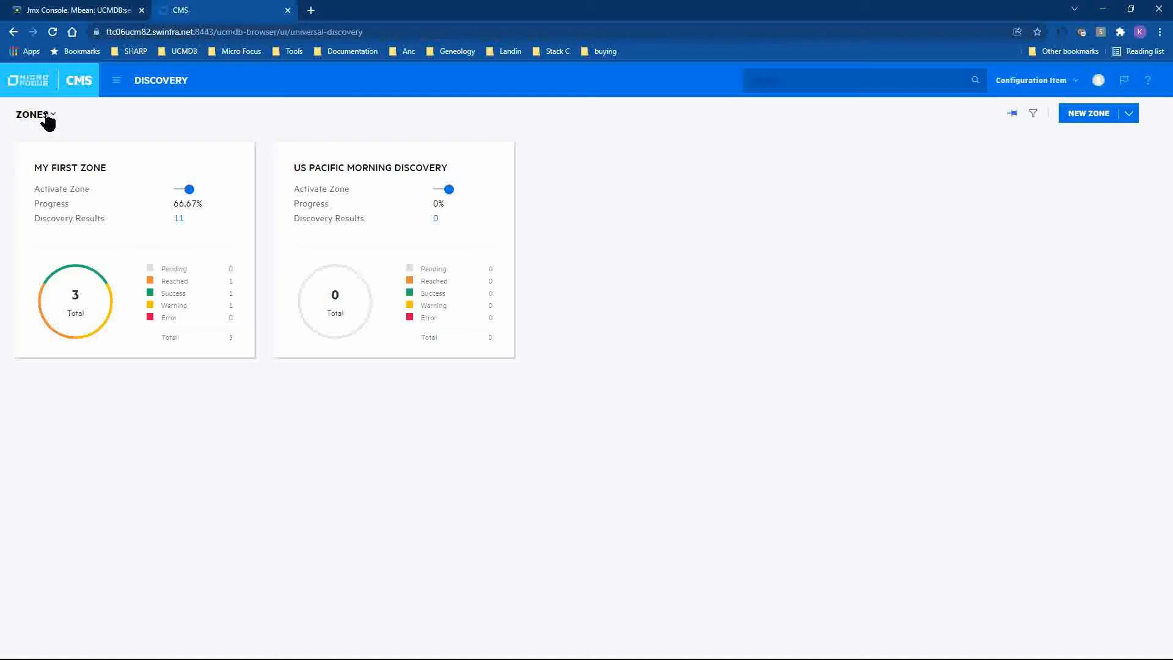
Start a new zone named US Mountain Morning Discovery with the US Mountain IP range group and continue to its job groups
click(1087, 116)
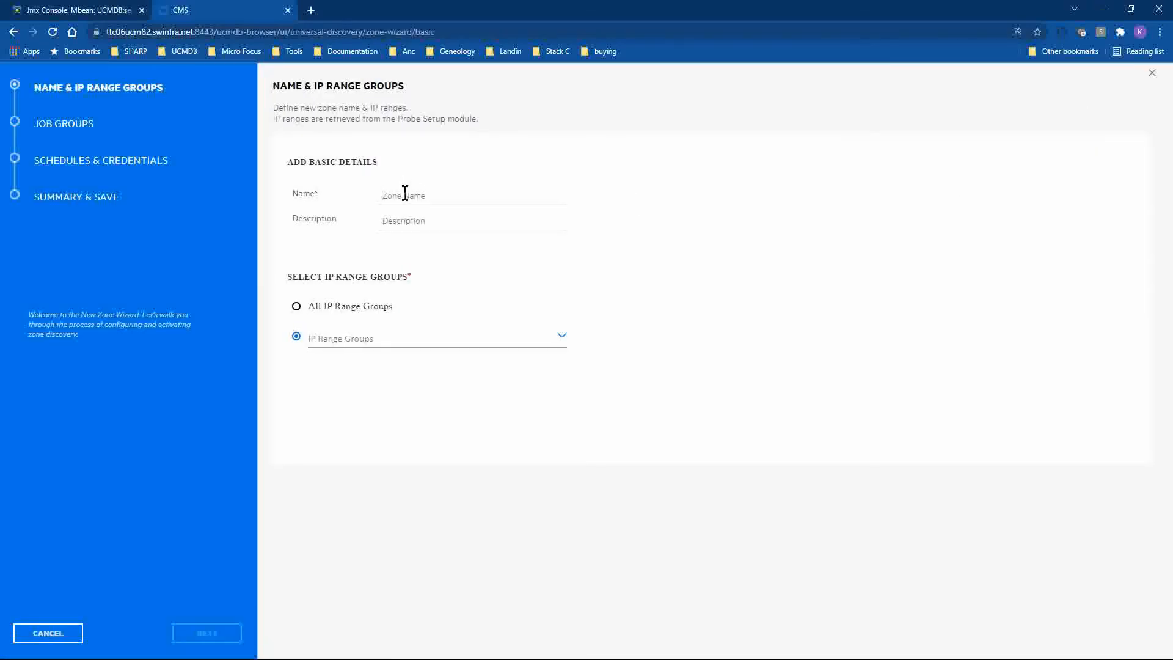
text(US Mountain Morning )
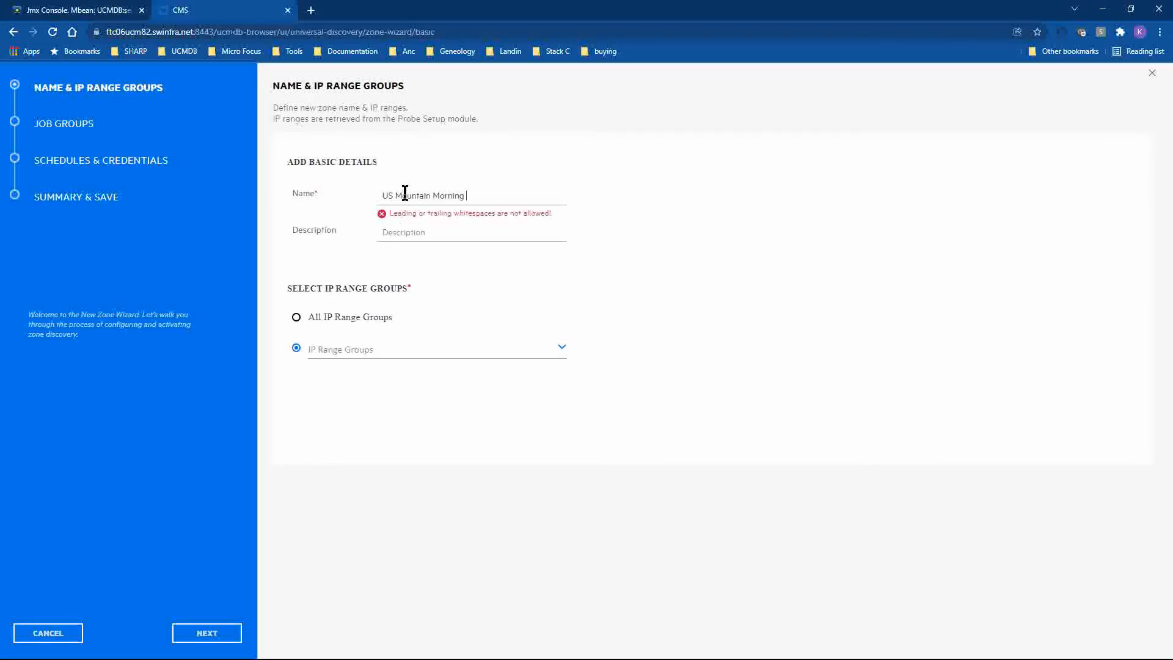
text(Discovery)
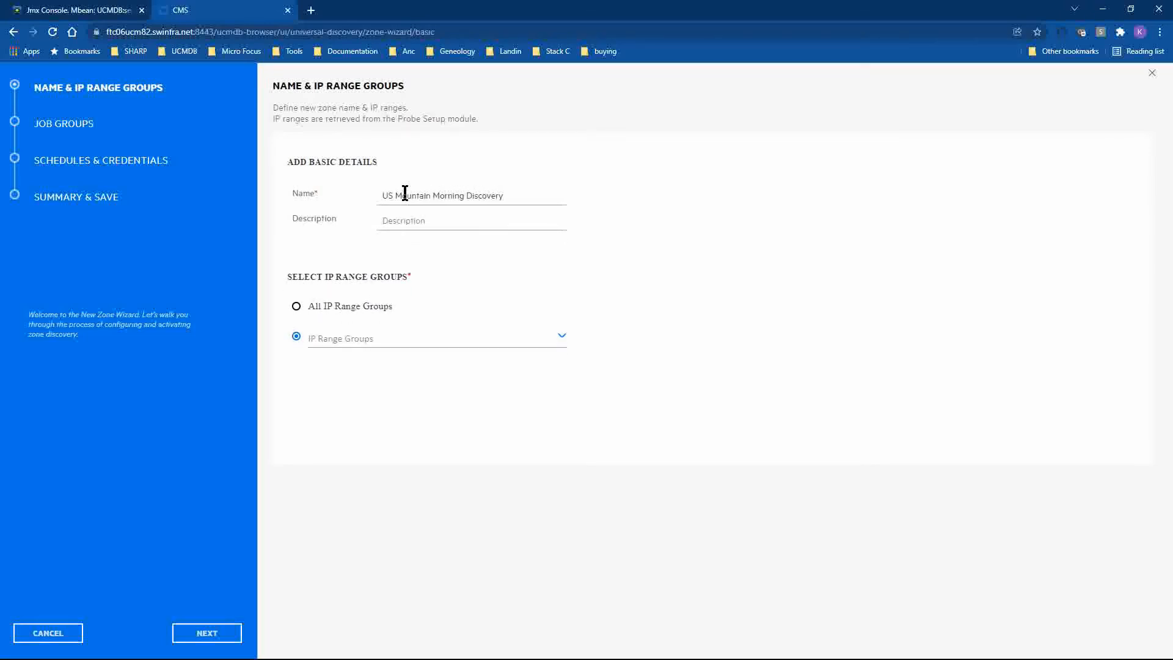
click(374, 340)
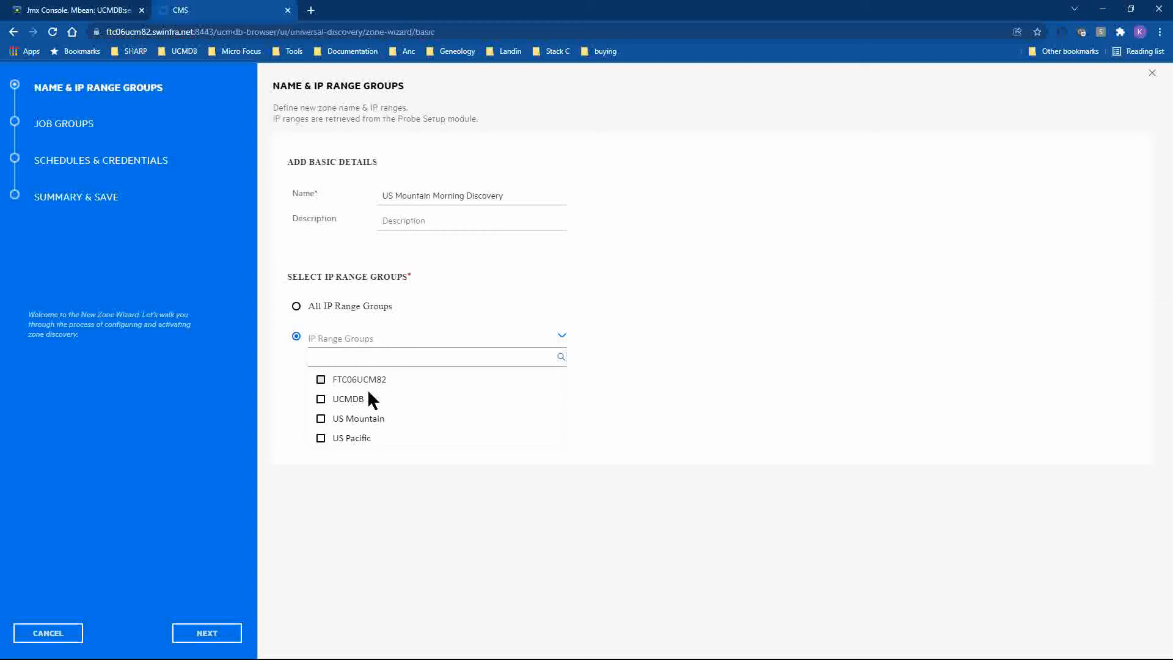
click(354, 422)
click(671, 401)
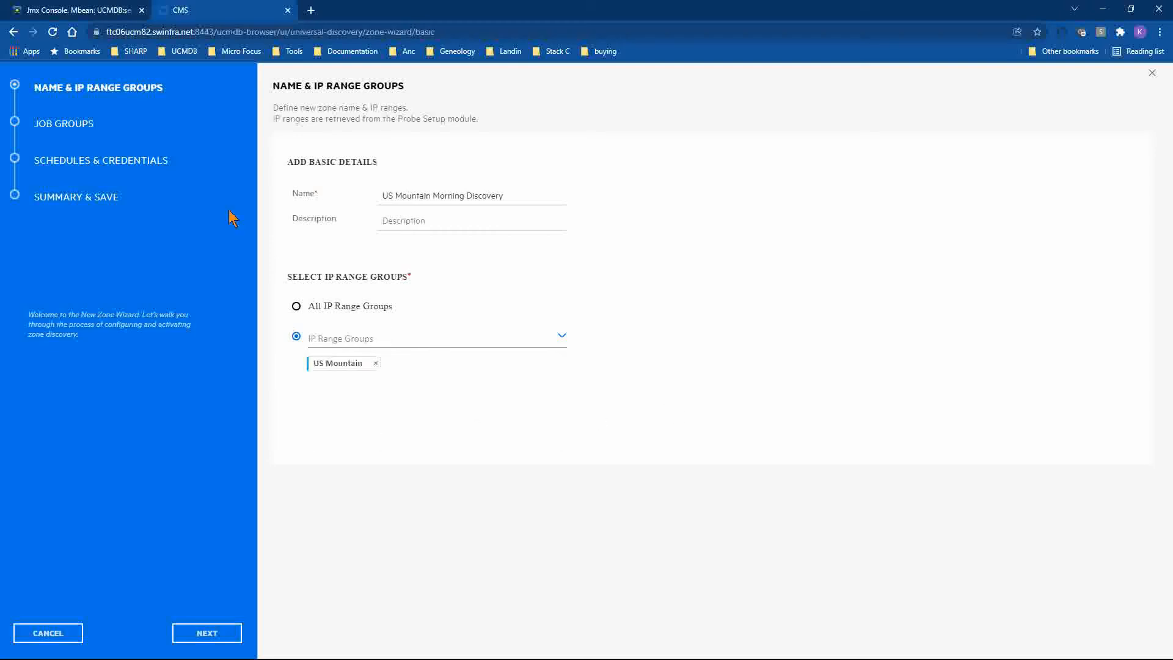
click(190, 633)
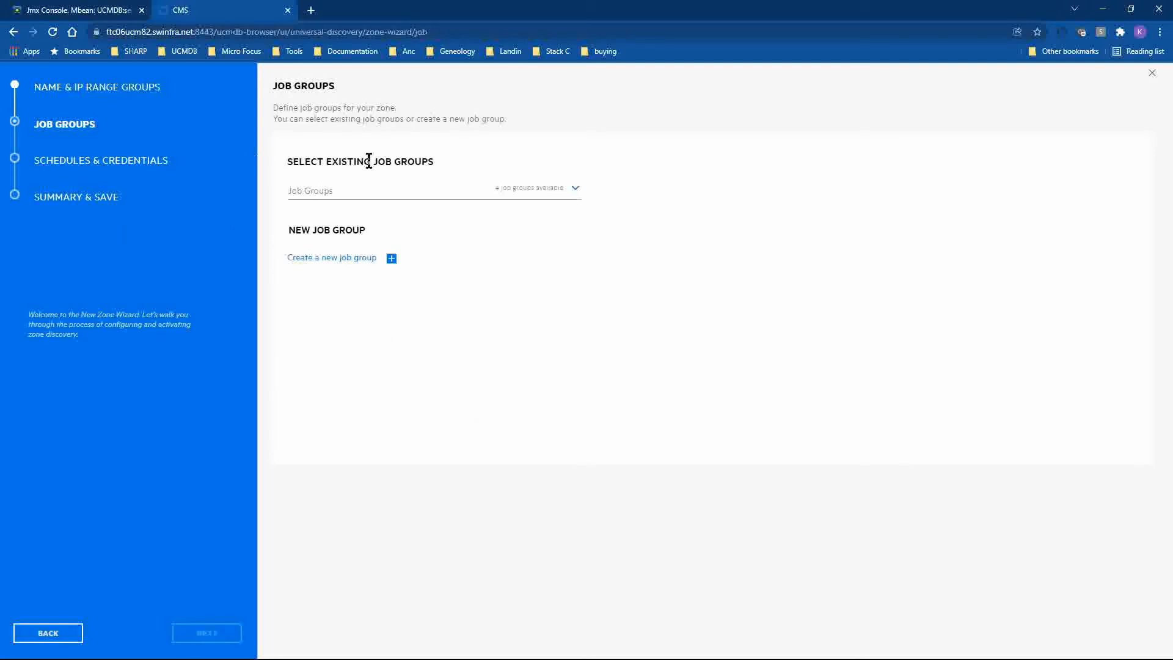
Select the existing Morning Discovery and DependencyJobs_US Pacific Morning Discovery job groups for the zone and continue to the schedules and credentials
click(470, 193)
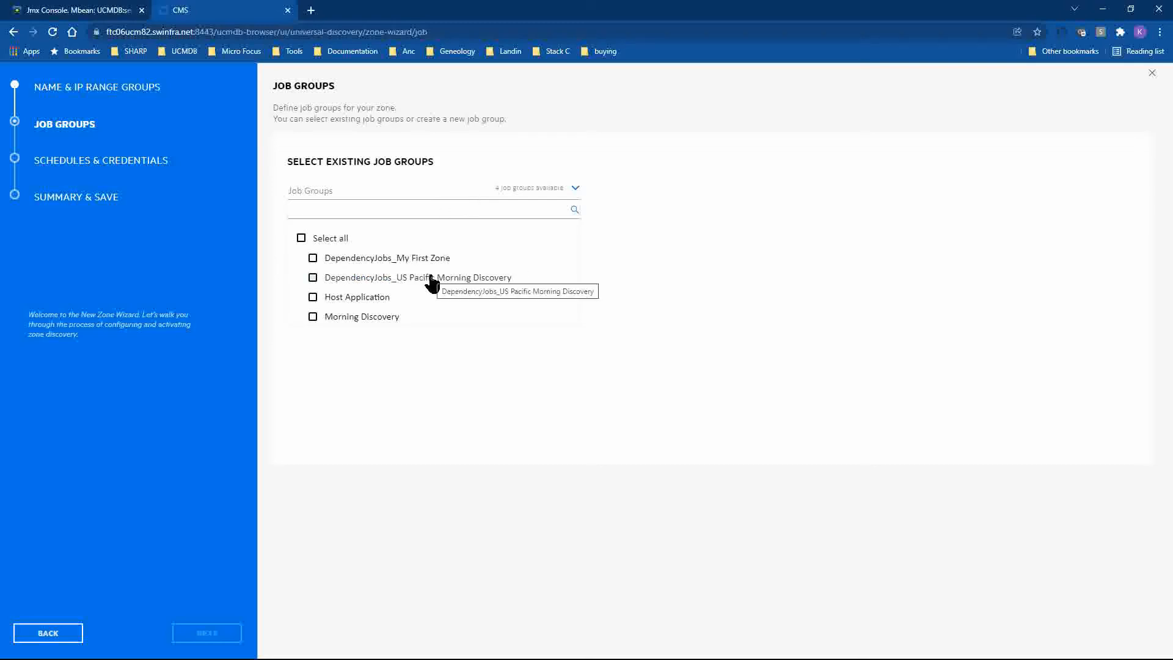
click(313, 317)
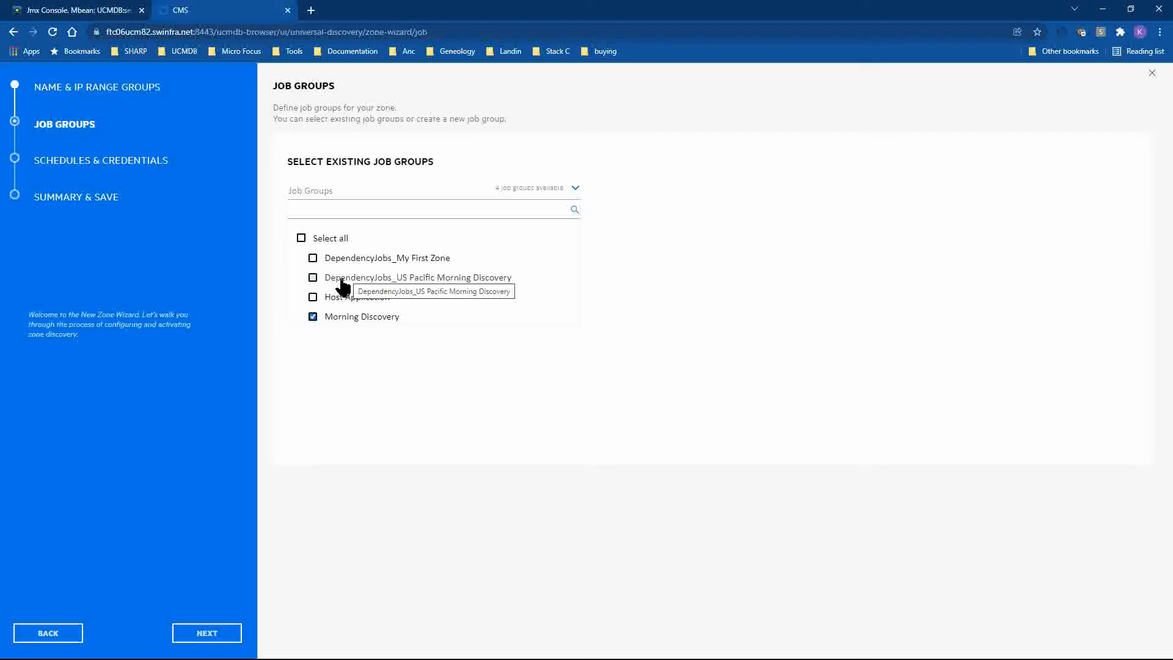
click(613, 253)
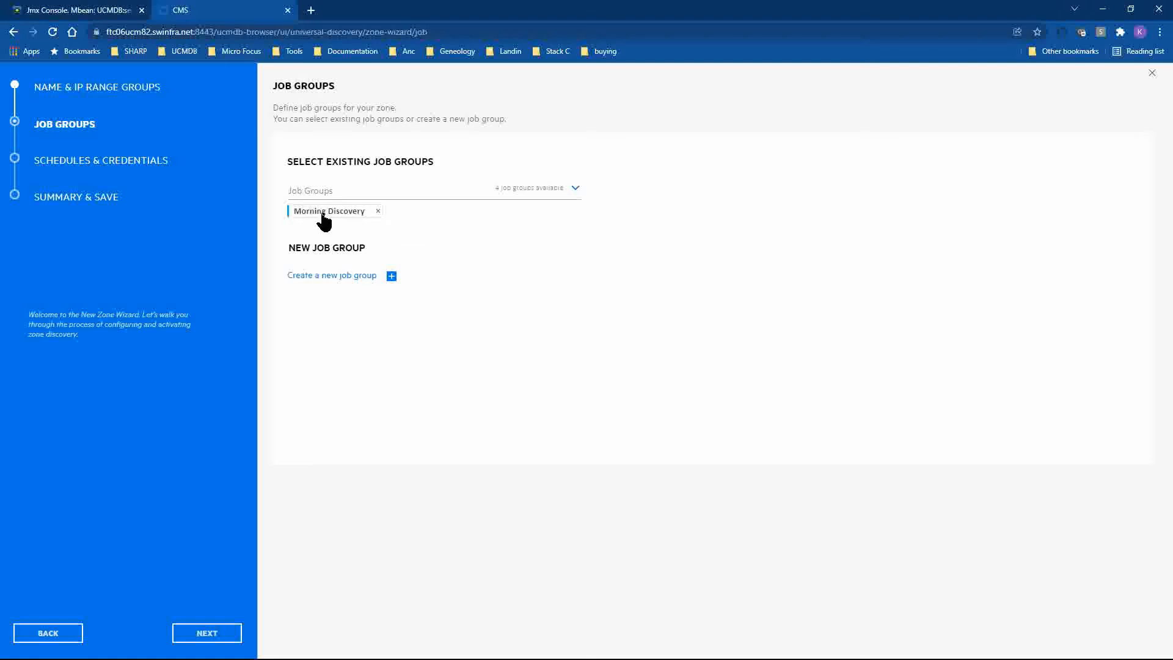
click(347, 194)
click(312, 278)
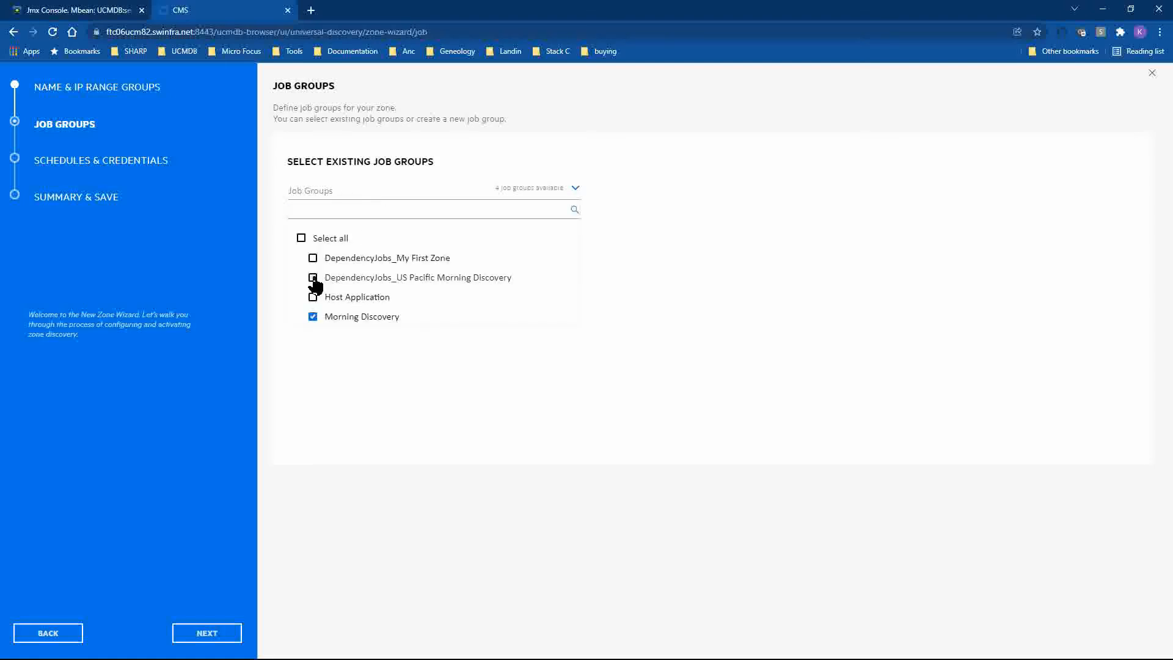
click(636, 271)
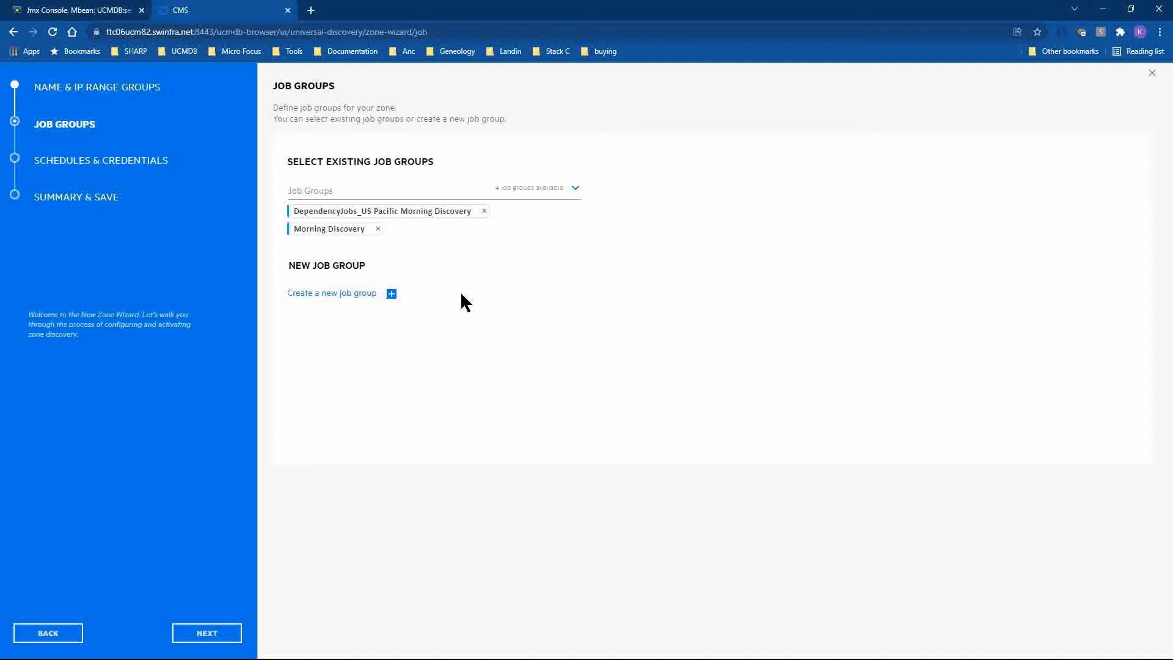
click(202, 635)
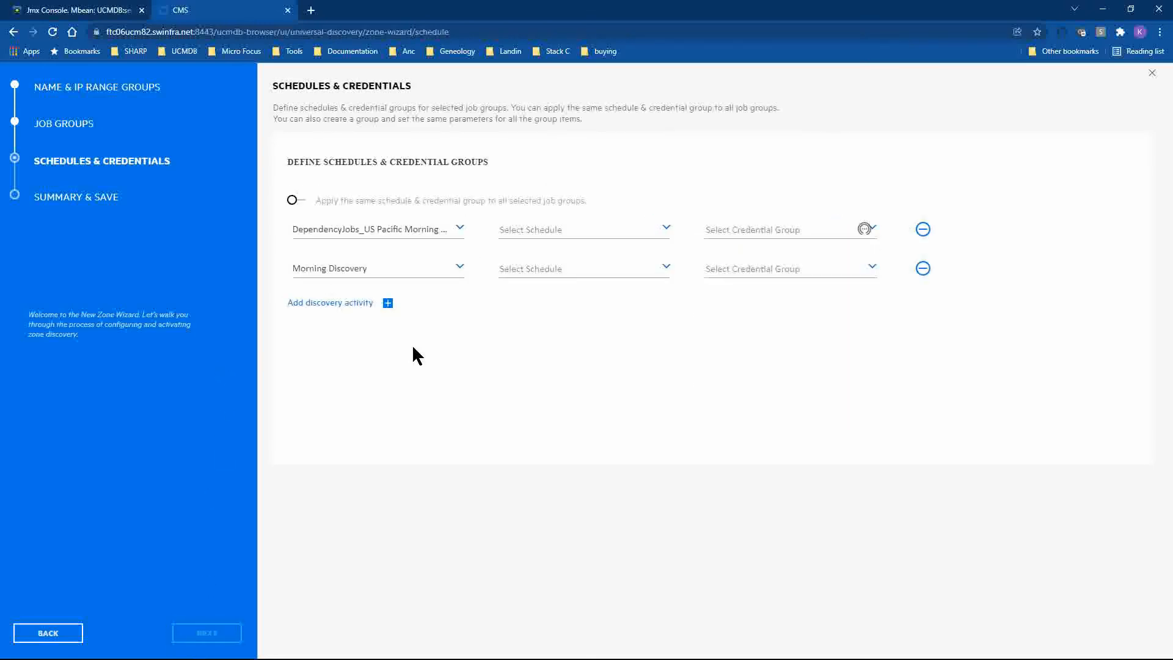
Apply the US Mountain Morning Discovery schedule and the US Mountain credential group to all selected job groups and continue to the summary
click(299, 201)
click(535, 231)
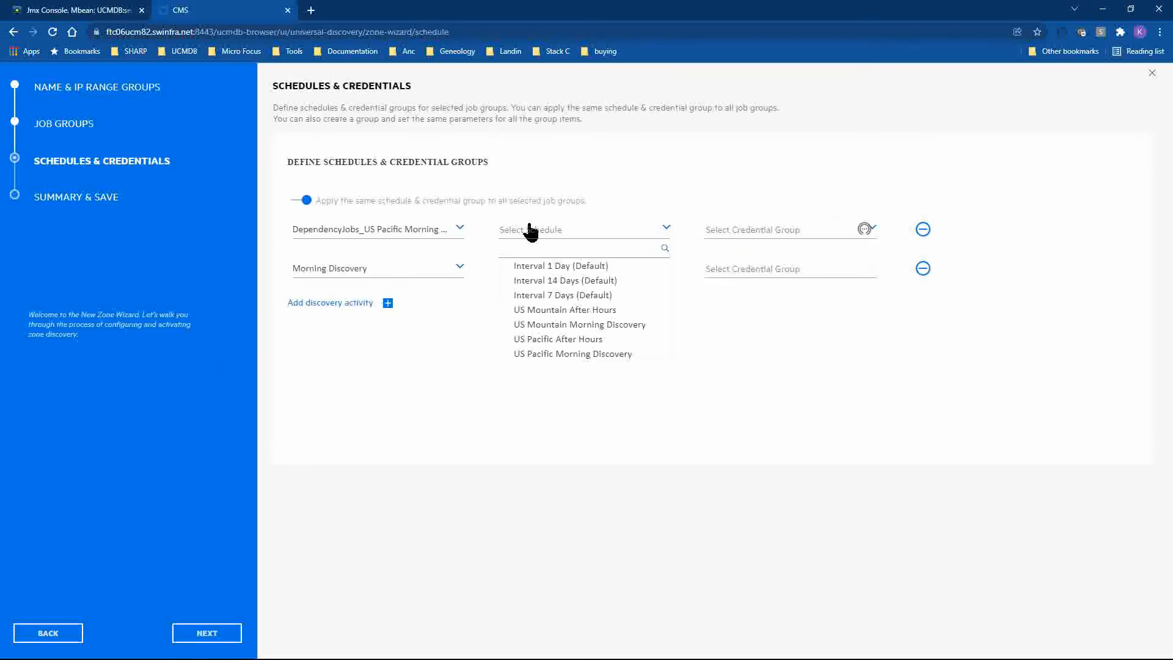
click(583, 323)
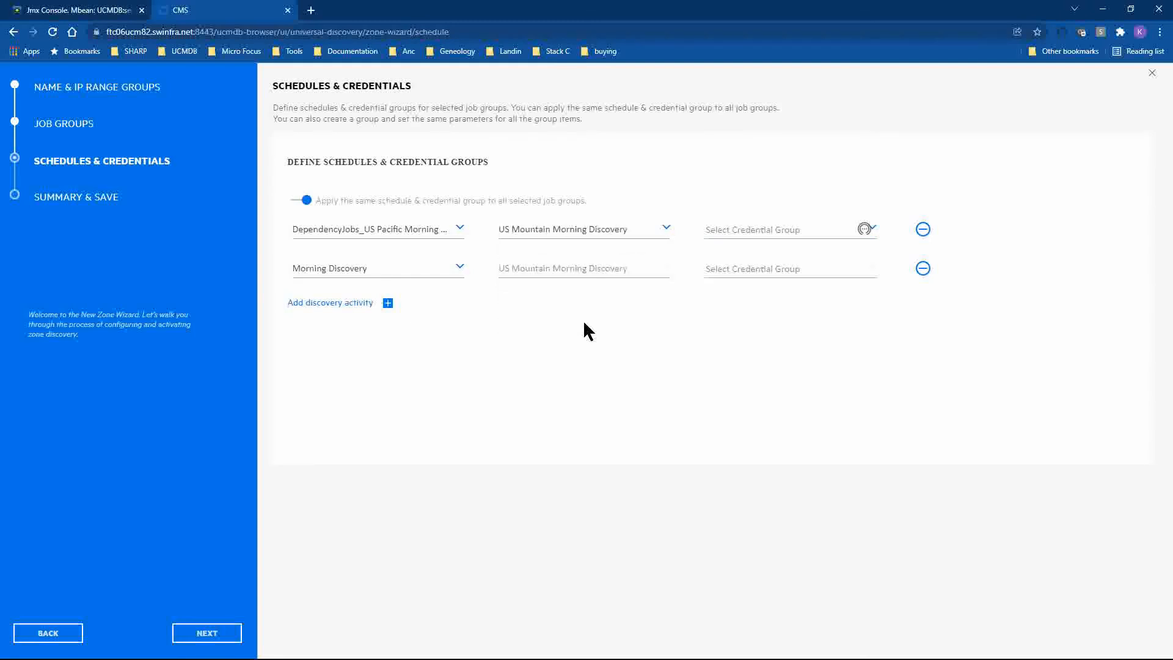
click(748, 232)
click(749, 281)
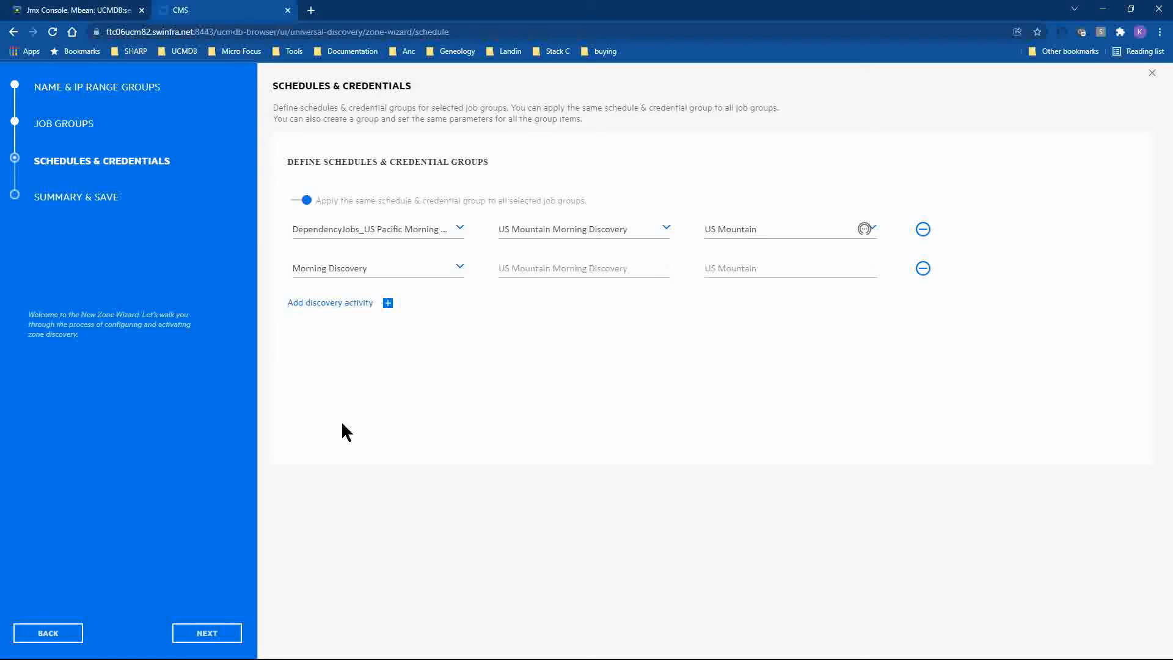
click(197, 635)
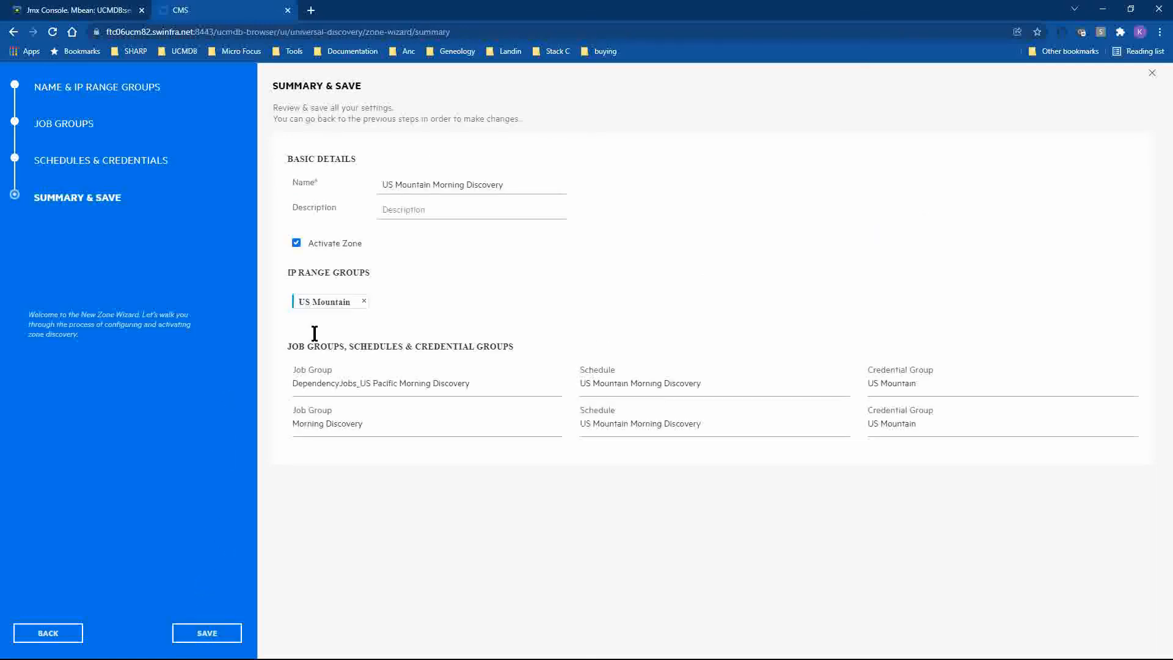
Describe the zone as "My discovery for the AM hours" and save it
click(468, 210)
text(My discovery for the AM hours)
click(221, 635)
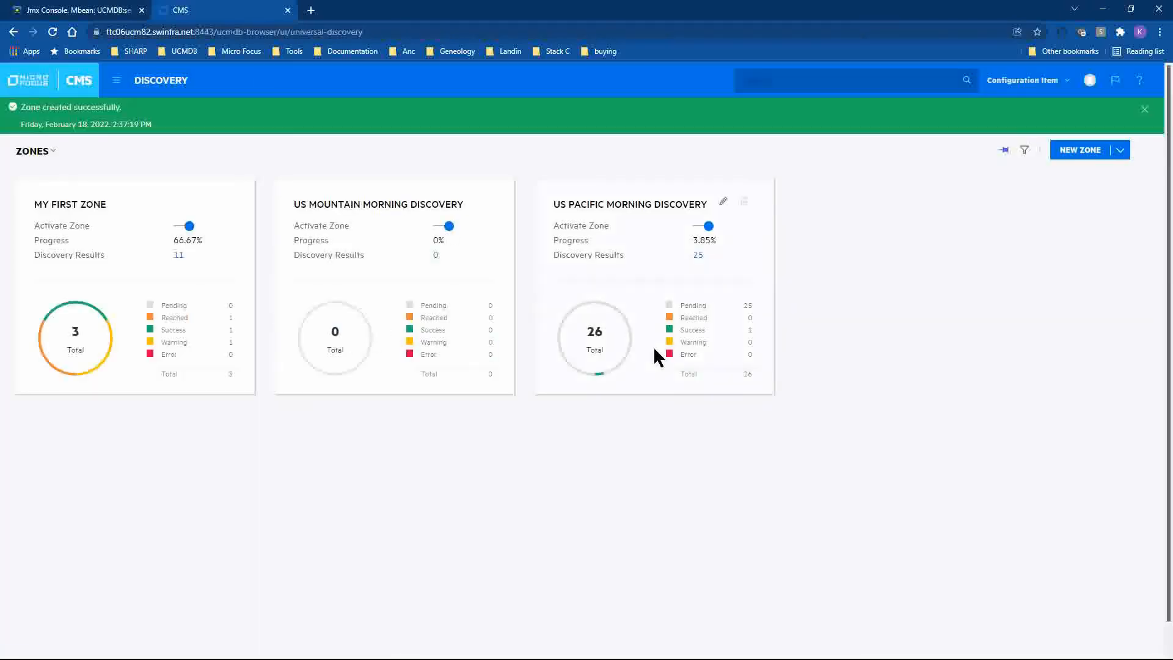
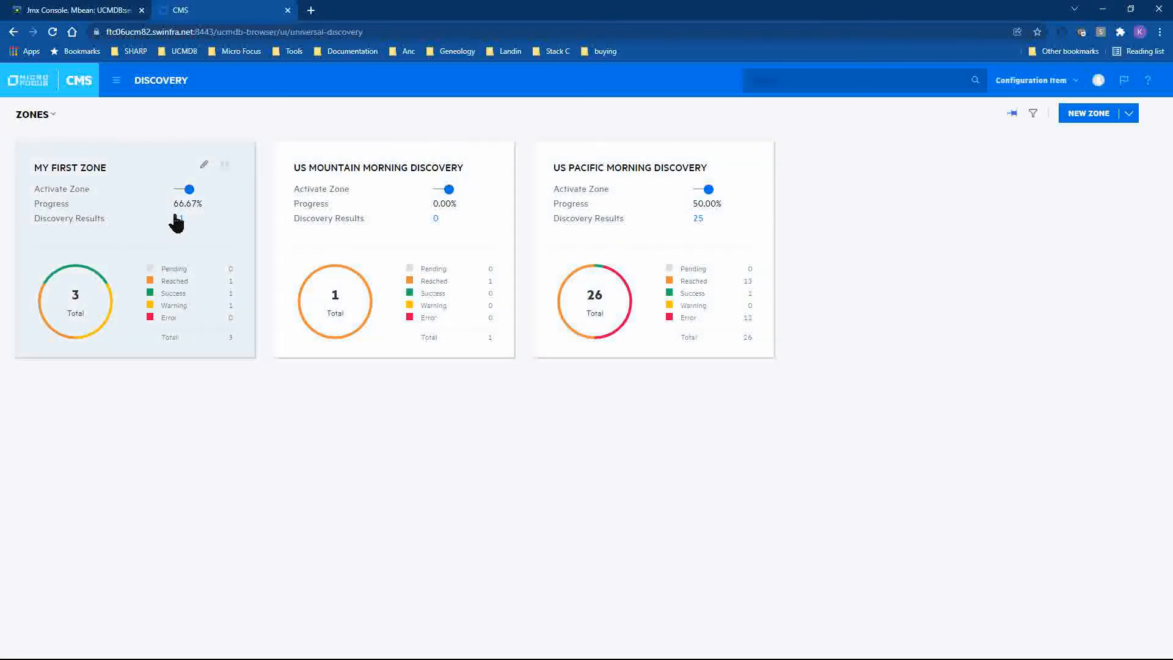
Open My First Zone's discovery results and review the Cpu, DiskDevice, FileSystem, FileSystemExport, IpAddress and Node entries
click(178, 219)
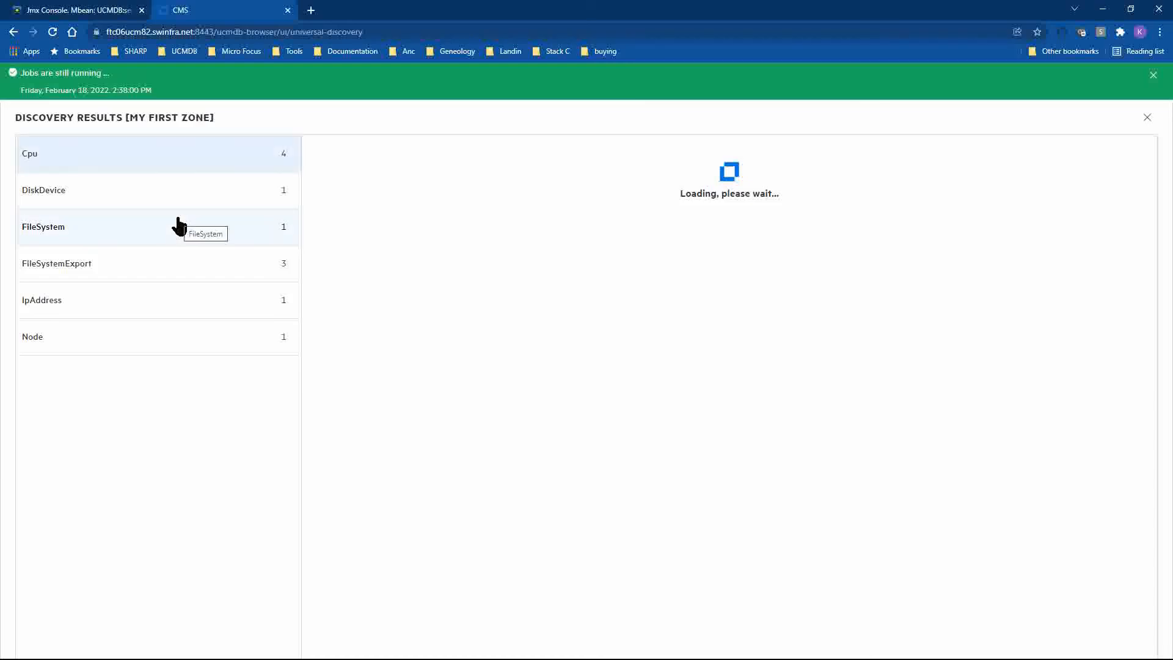
click(165, 162)
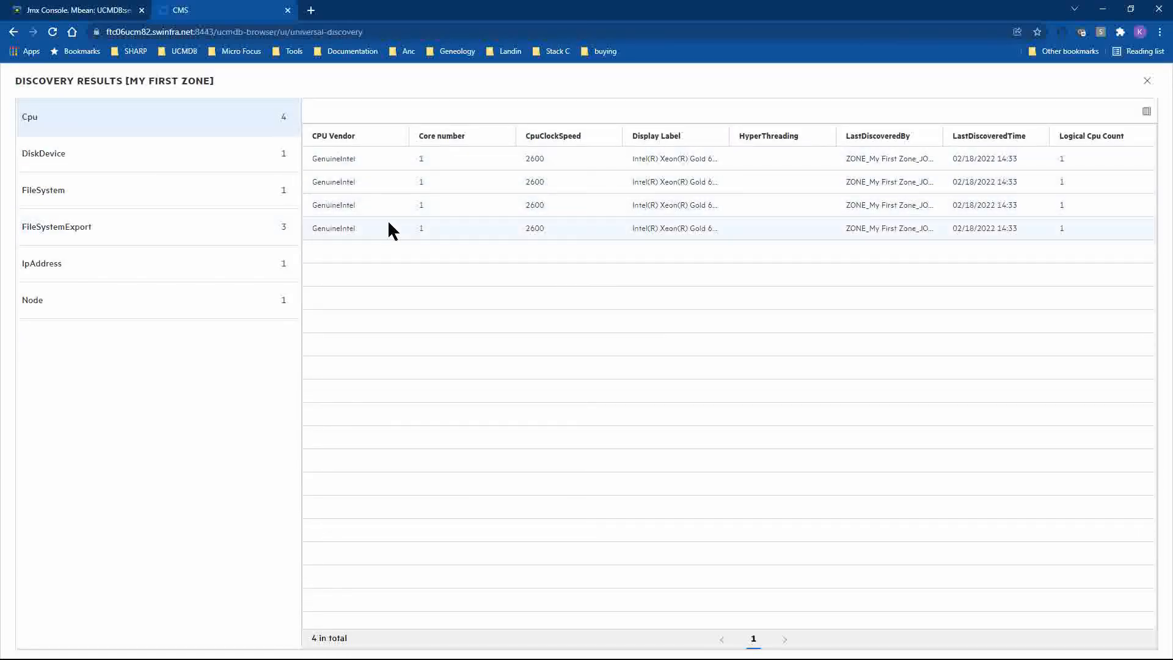
click(147, 160)
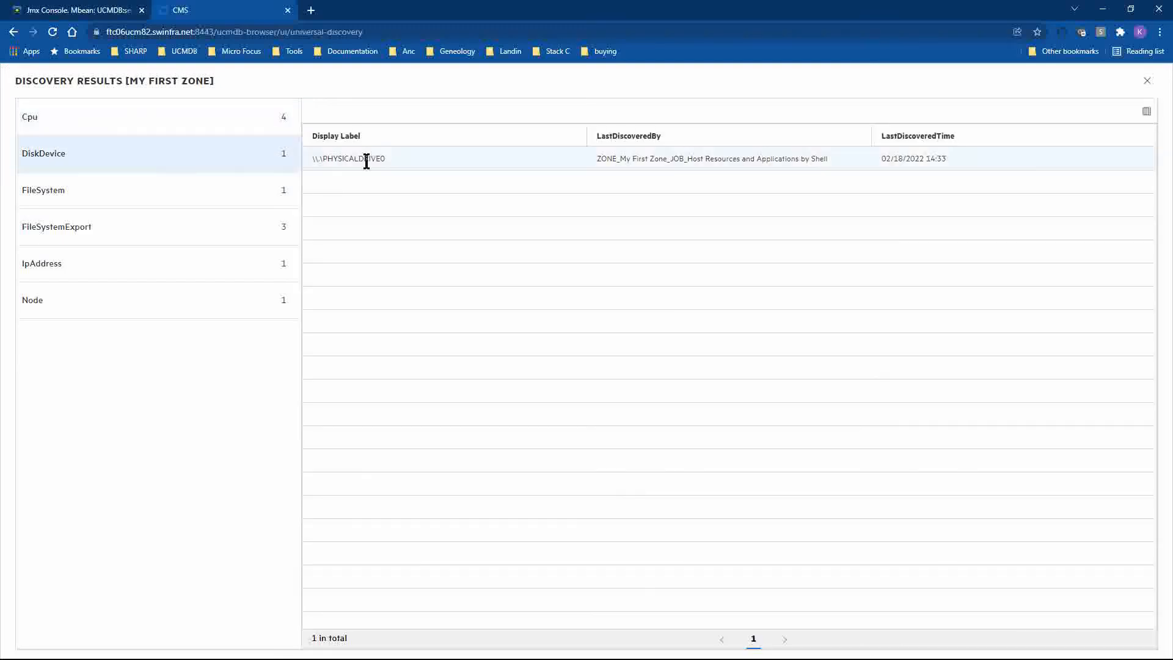
click(152, 199)
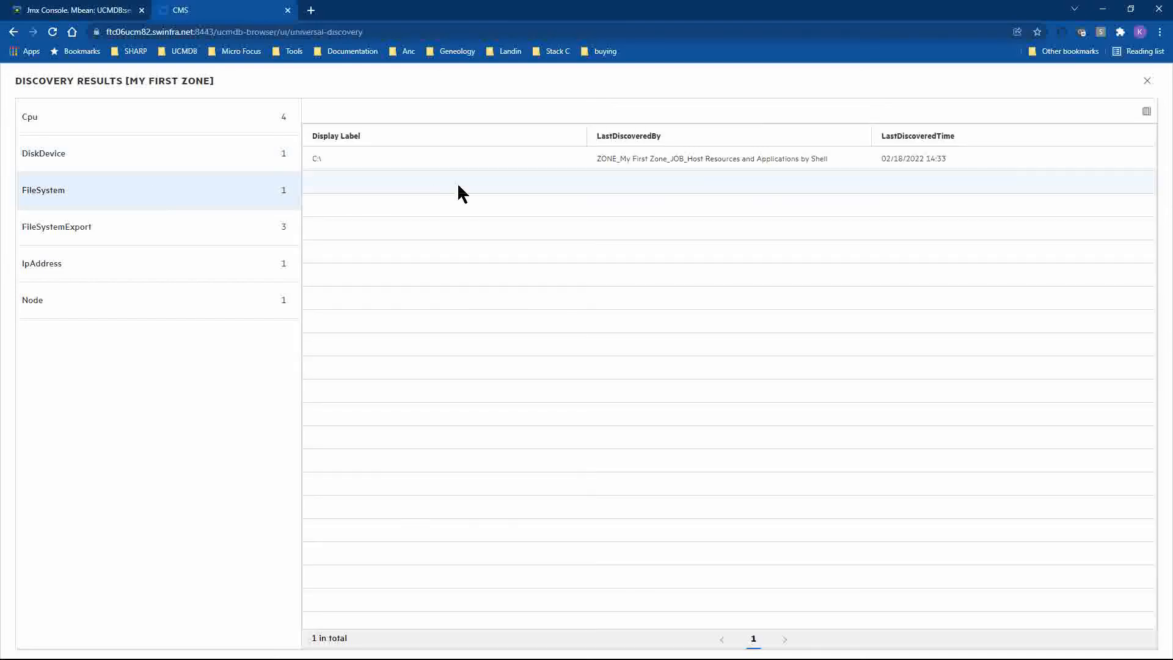
click(147, 229)
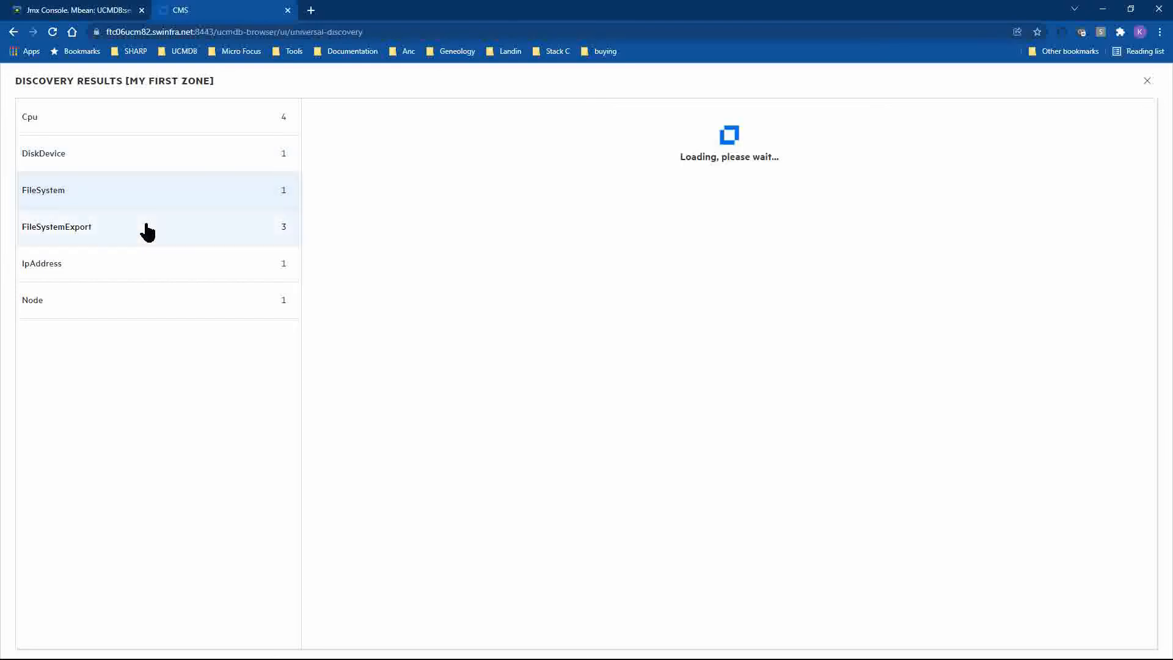
click(151, 279)
click(143, 307)
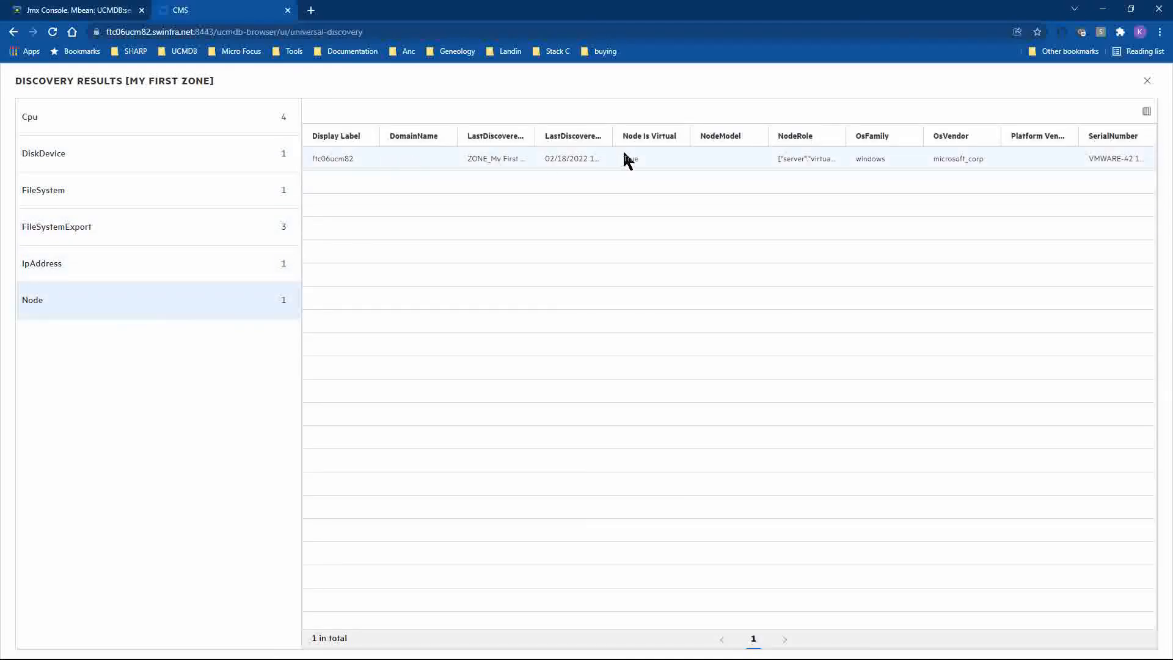
Add the BiosUuid column to the Node results table and close the discovery results
click(1147, 112)
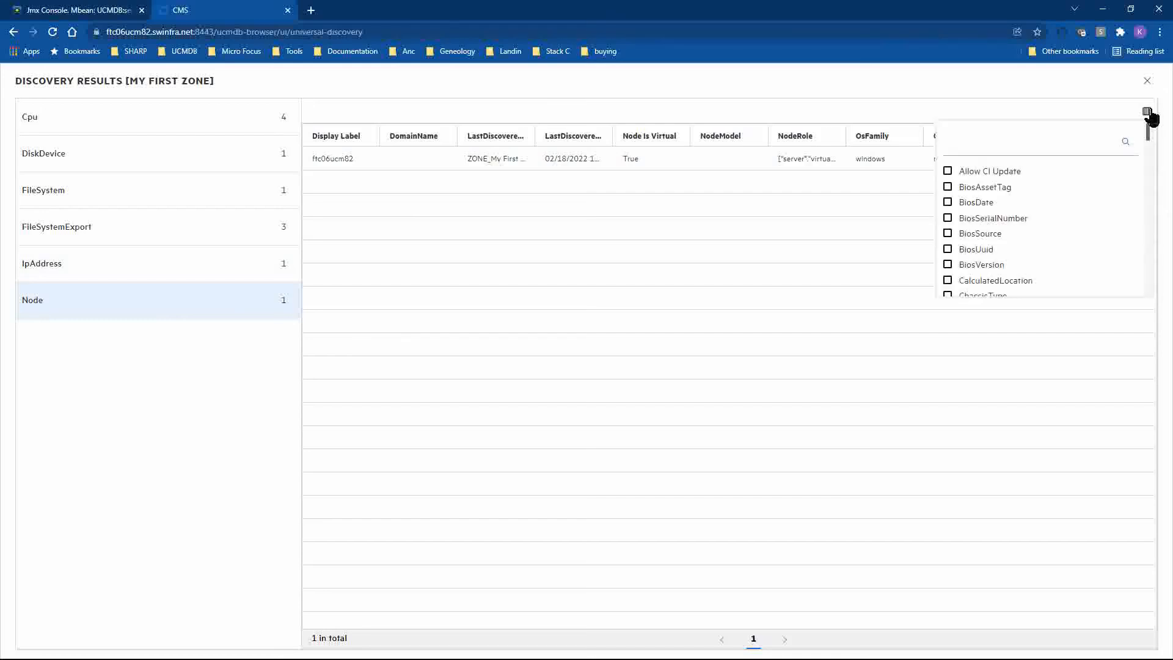
click(972, 251)
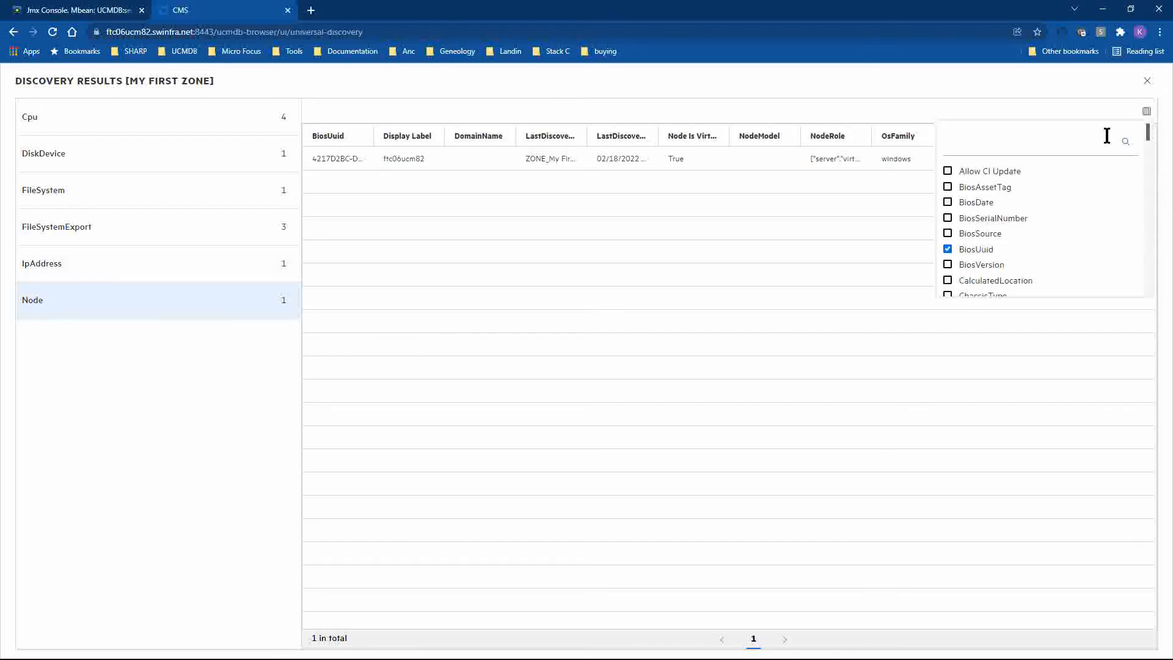
click(919, 98)
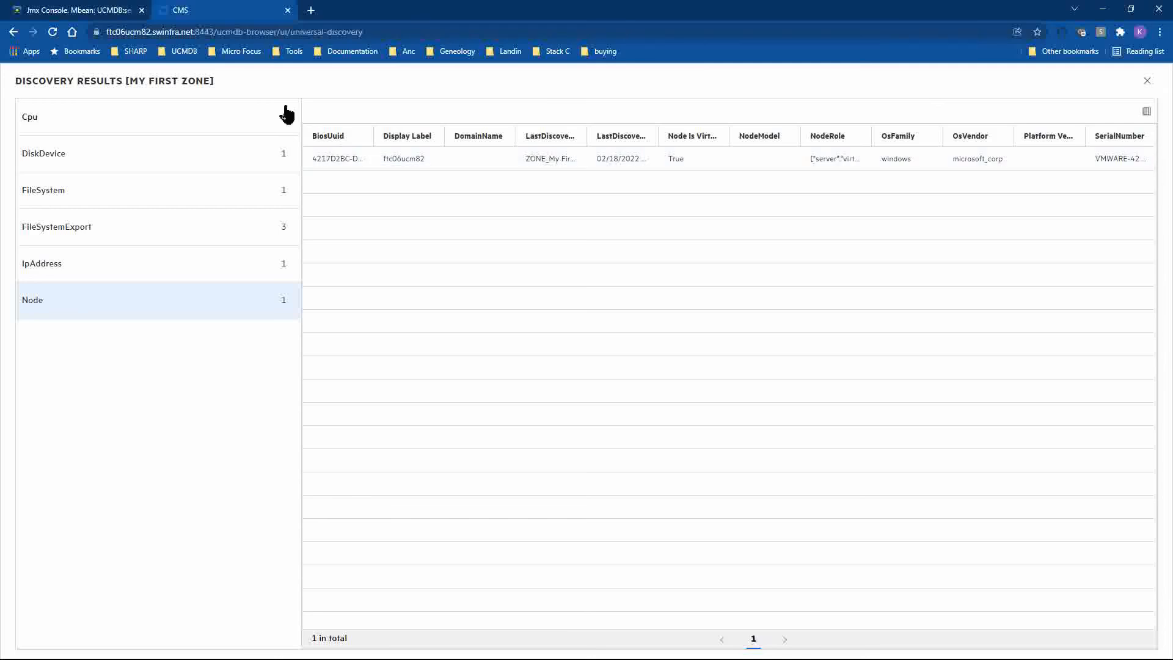
click(1147, 81)
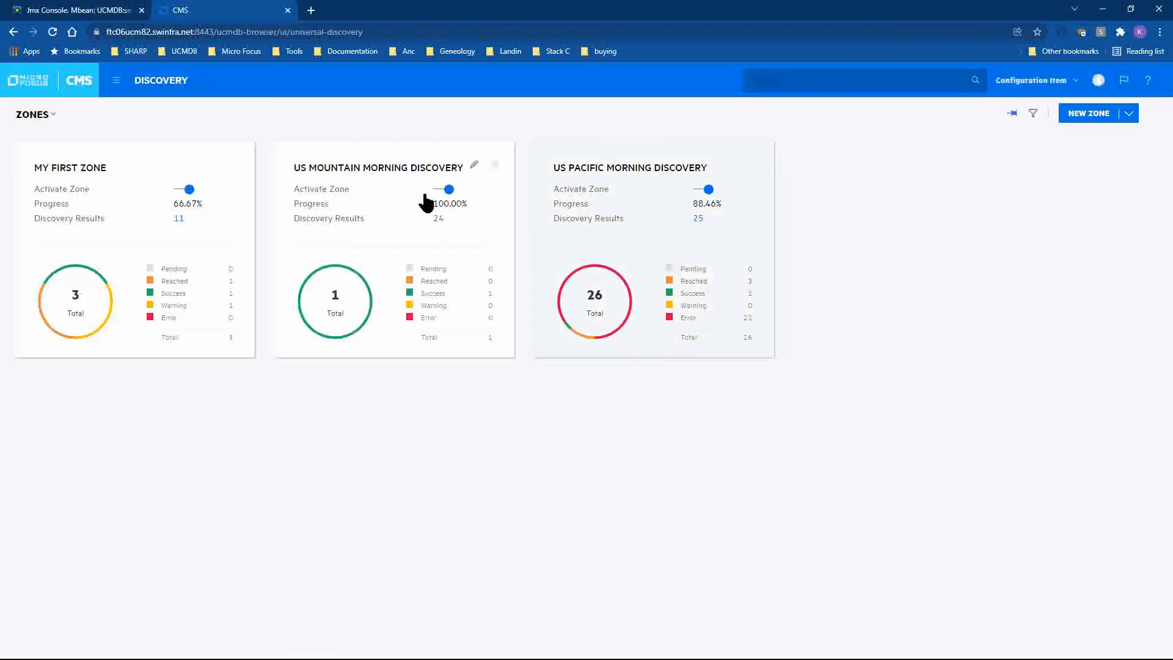
Open the list of all My First Zone triggers, check their statuses and read the error details of the ntcmd trigger
click(177, 336)
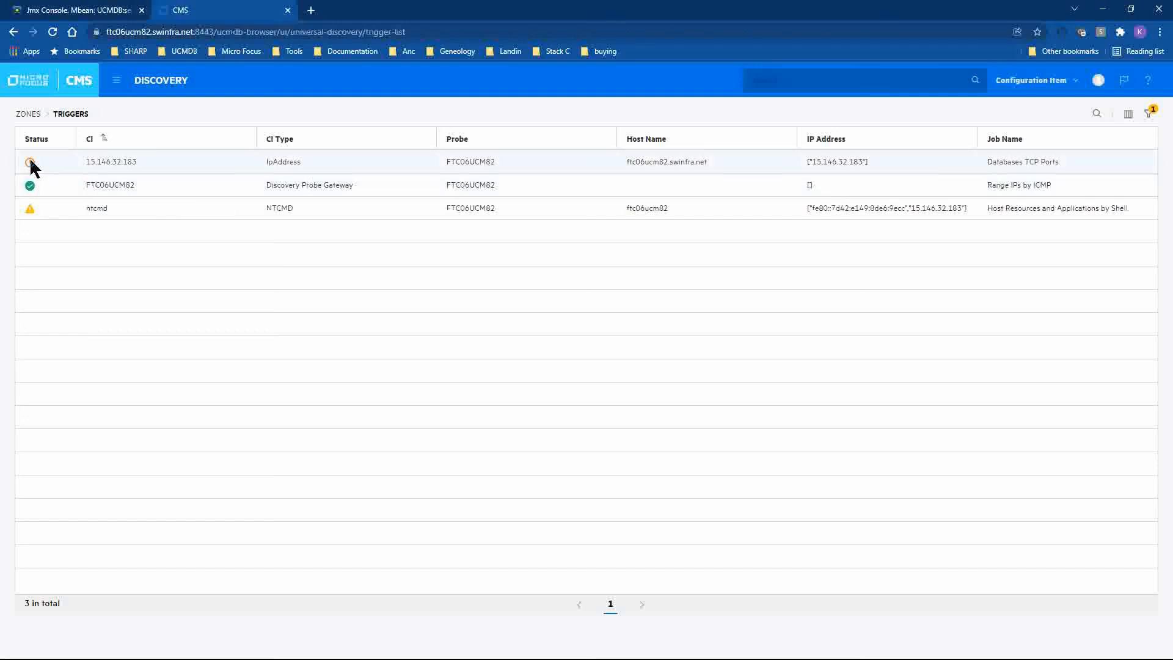
mouse_move(29, 162)
mouse_move(30, 190)
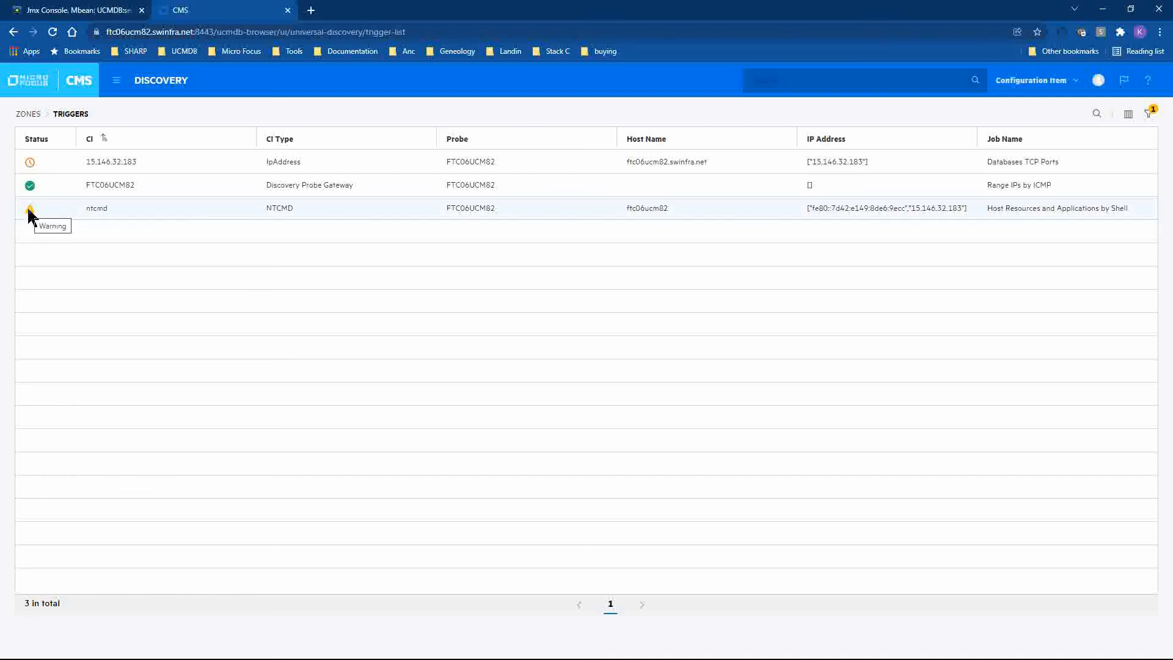
right_click(124, 208)
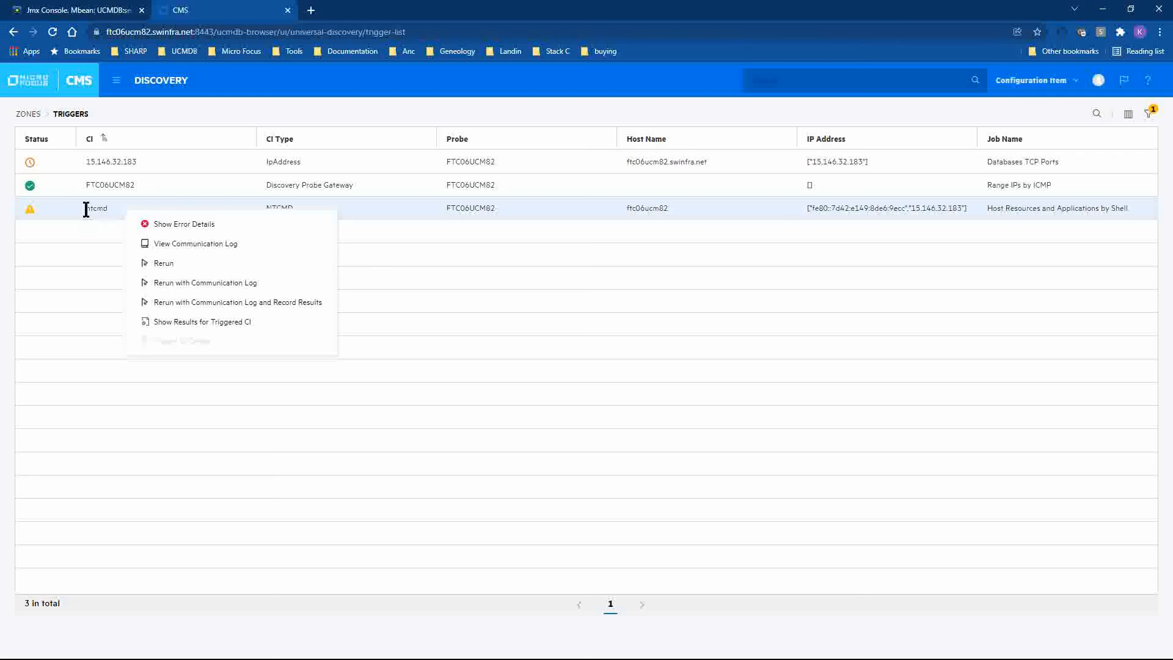
click(181, 224)
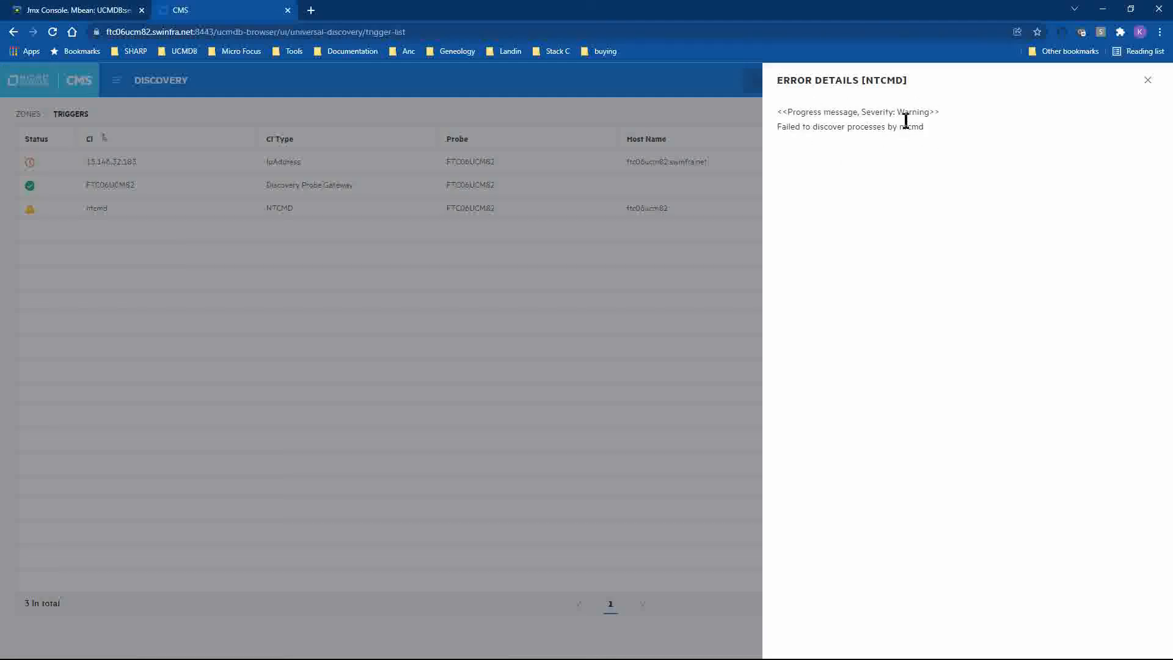
click(1148, 82)
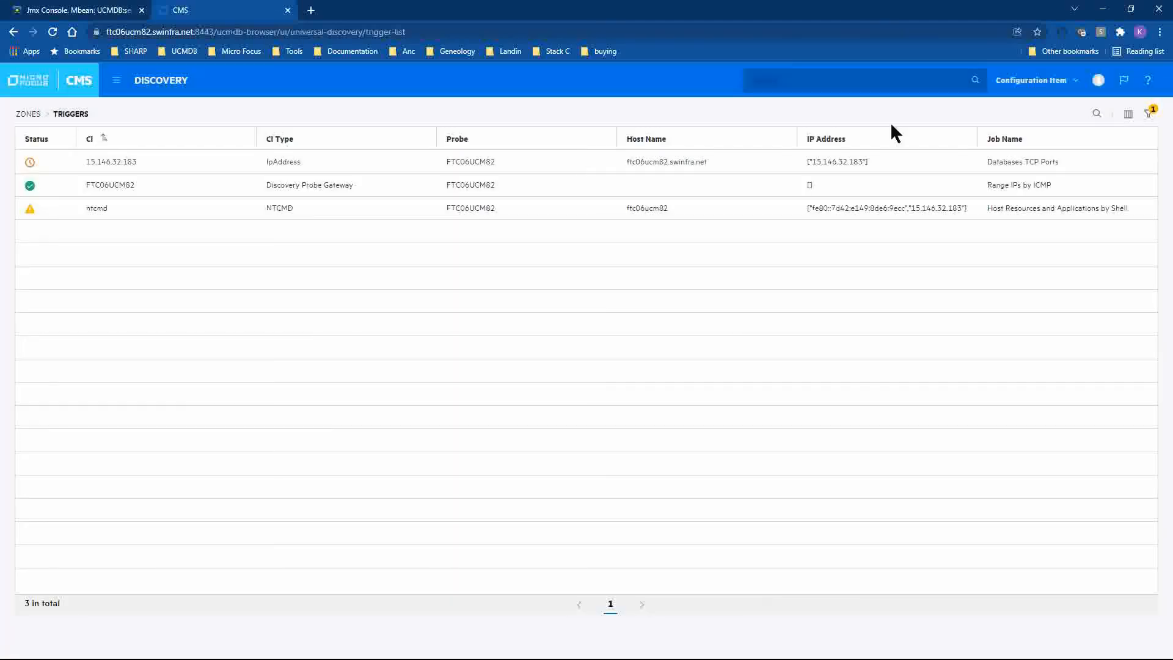
View the communication log of the ntcmd trigger, then dismiss the notice and close the log
right_click(173, 209)
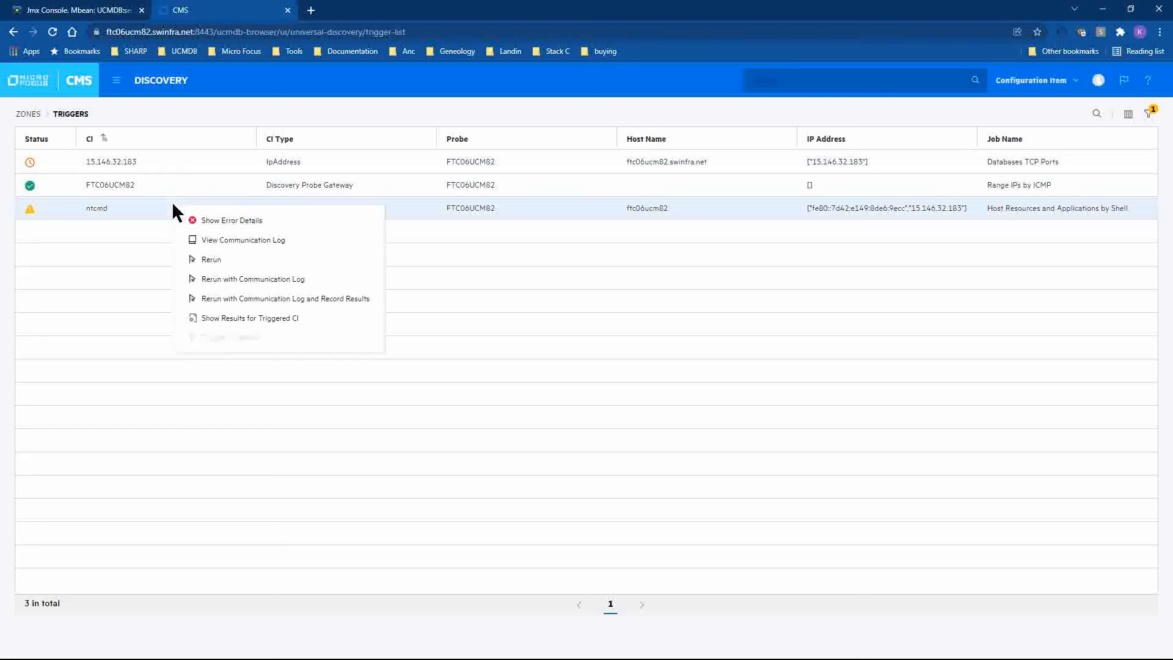
click(225, 241)
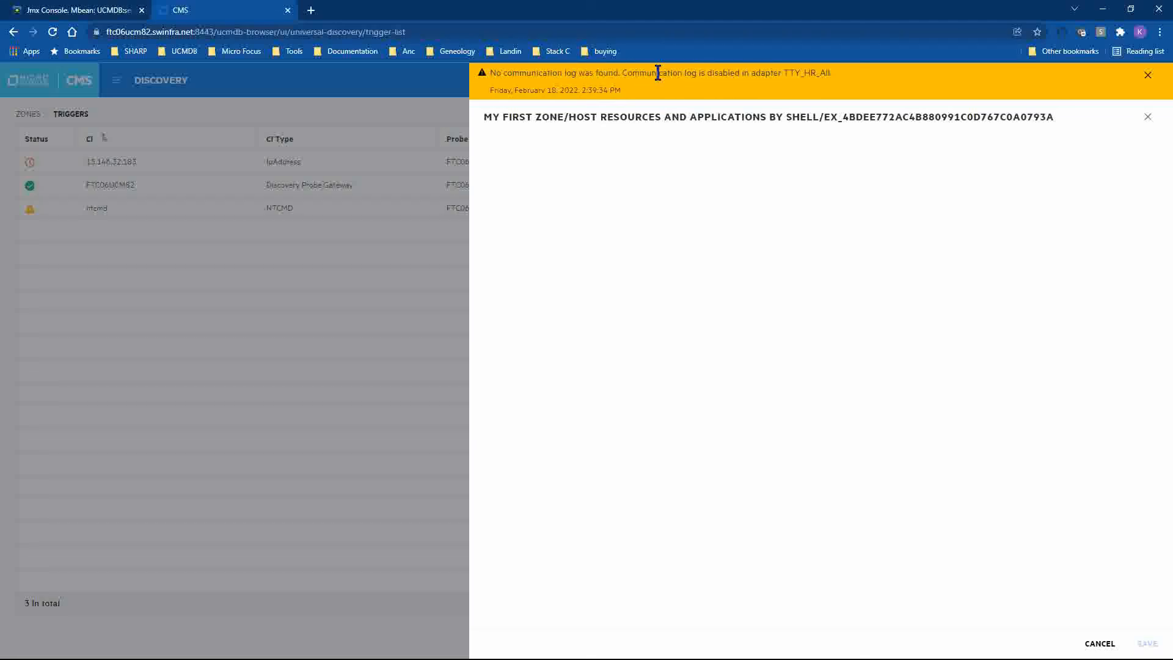
drag(658, 73, 789, 73)
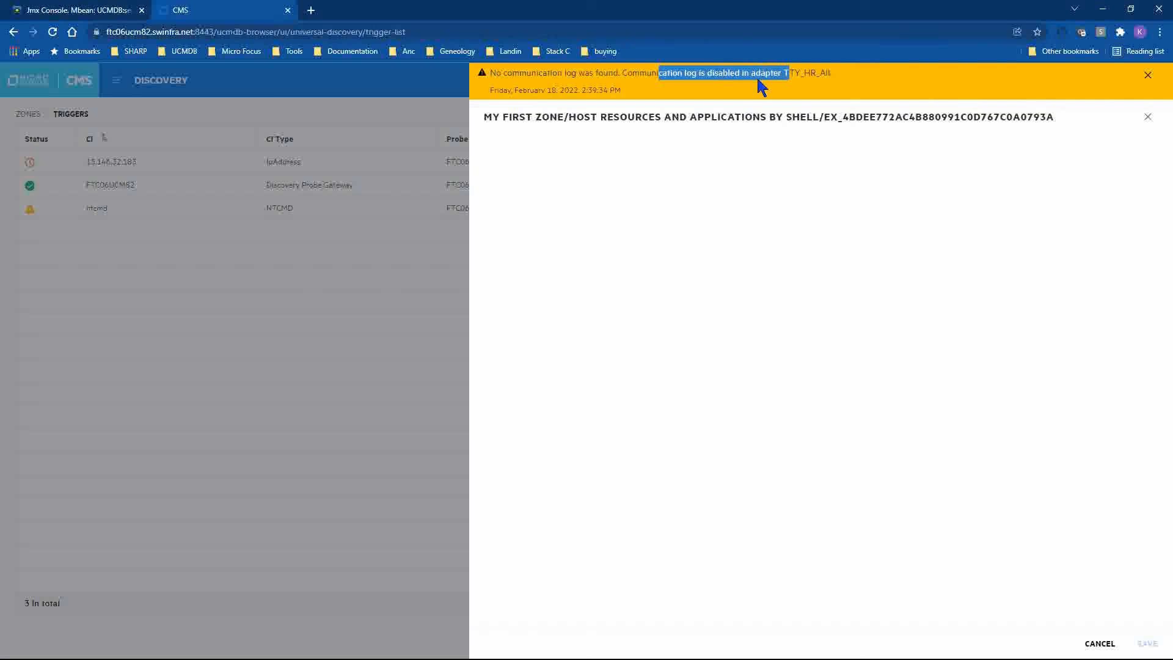
click(1146, 76)
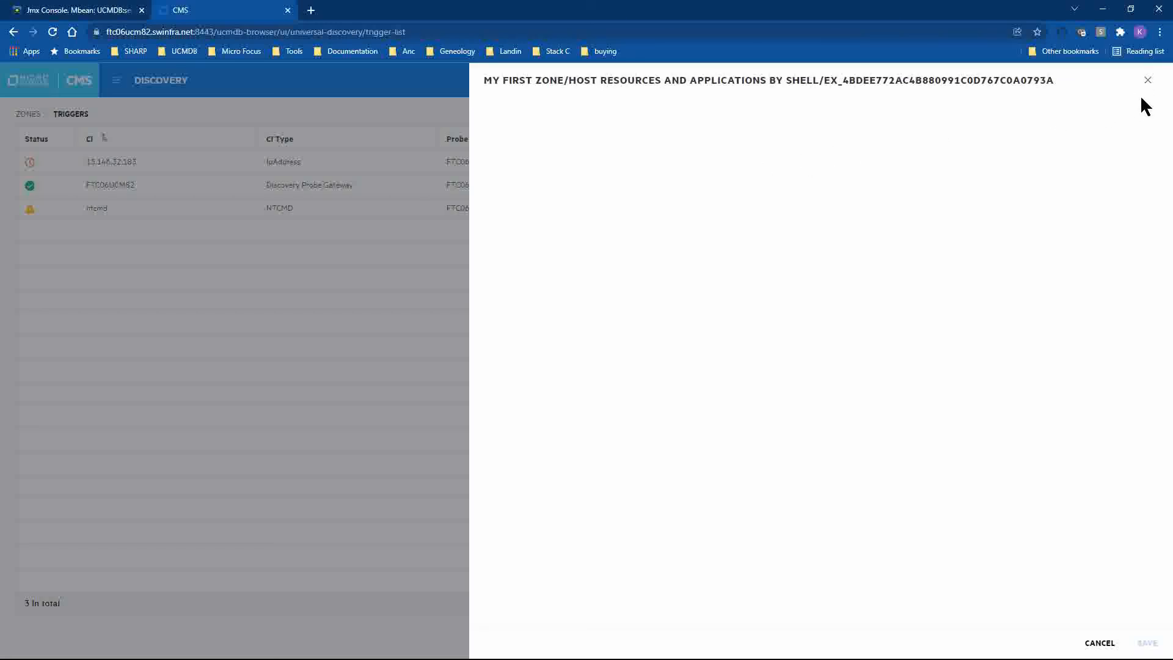
click(1147, 82)
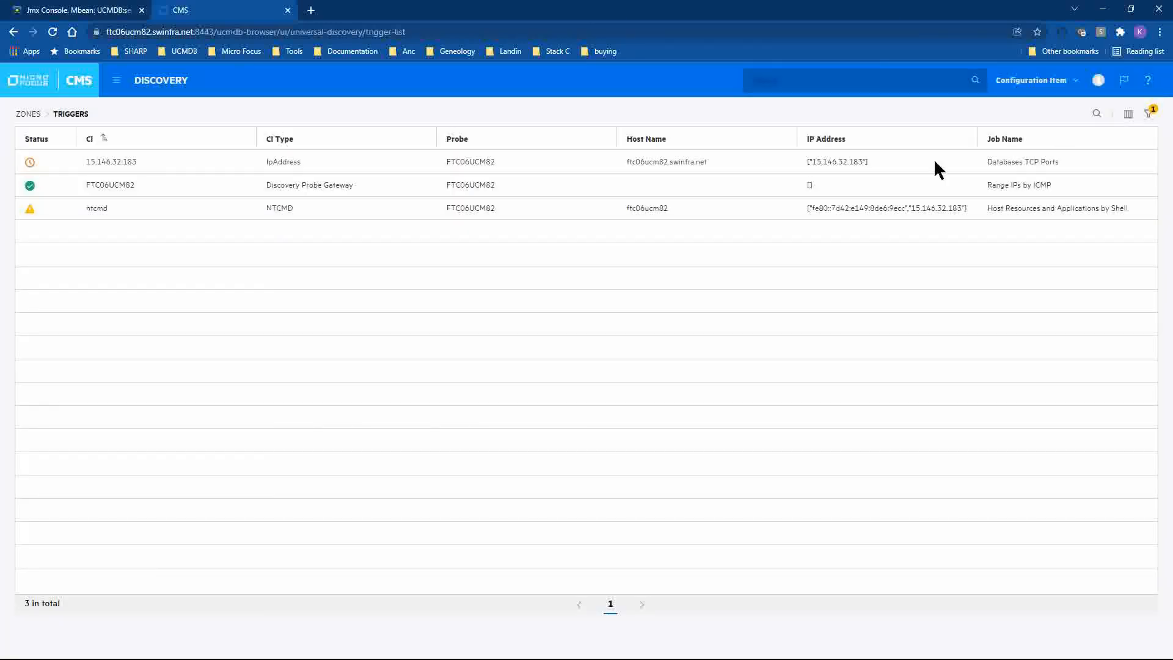
Rerun the ntcmd trigger with communication log and record results, and check its status
right_click(308, 209)
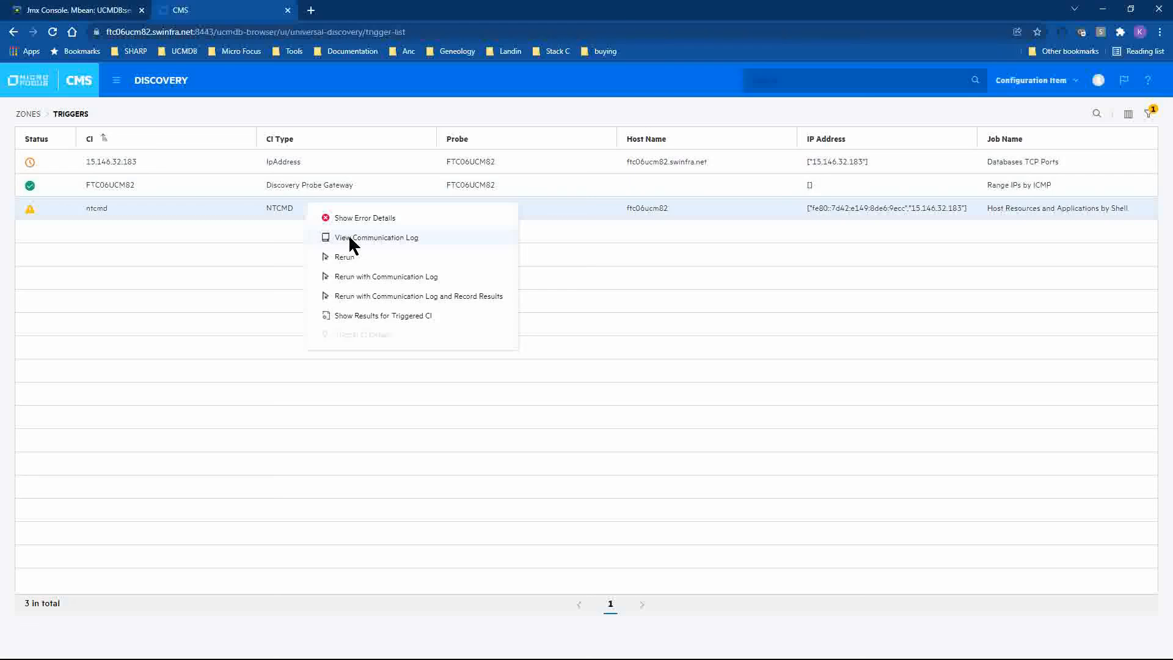
click(459, 296)
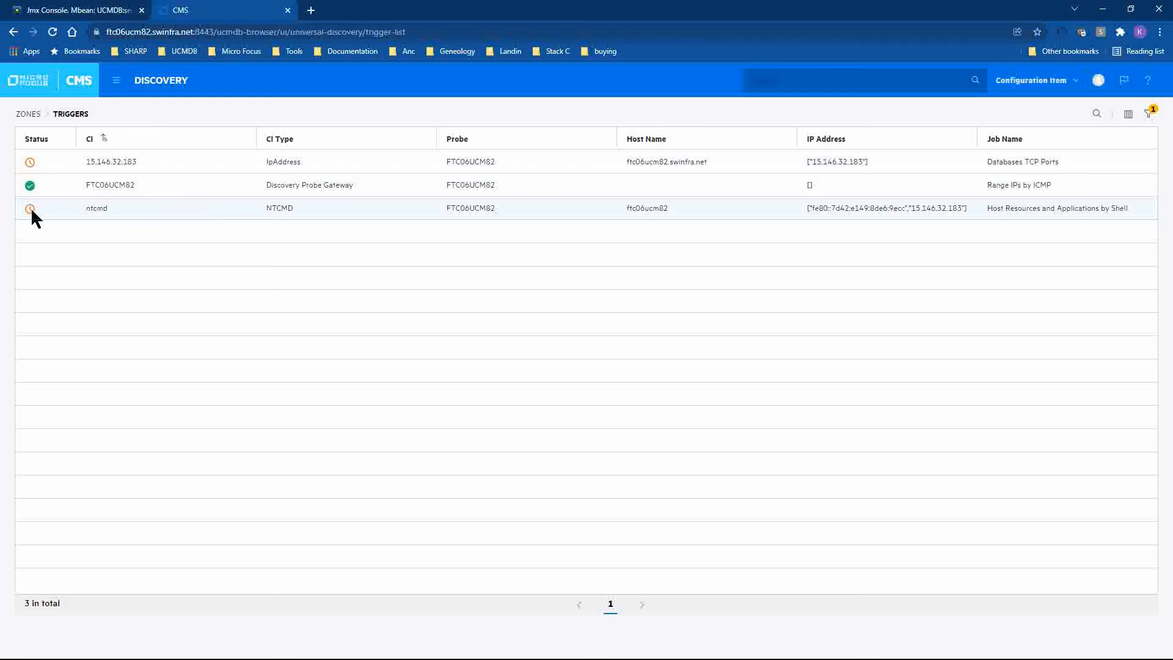
mouse_move(29, 208)
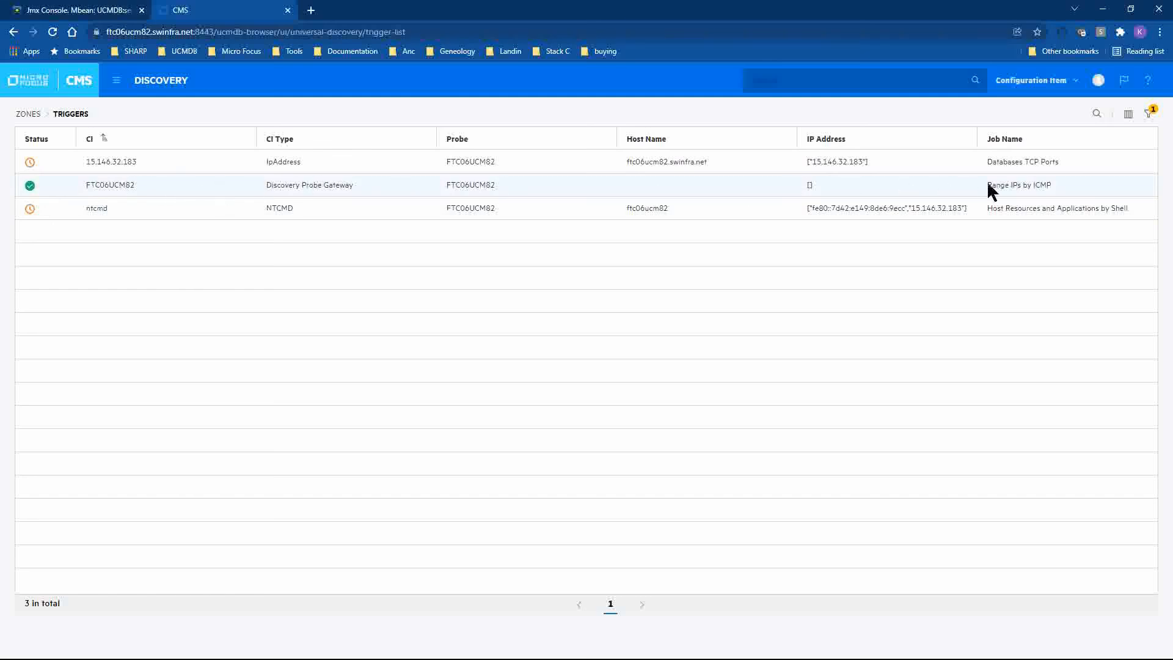
Show the results for the Range IPs by ICMP job's triggered CI, close them and return to the zones overview
right_click(143, 181)
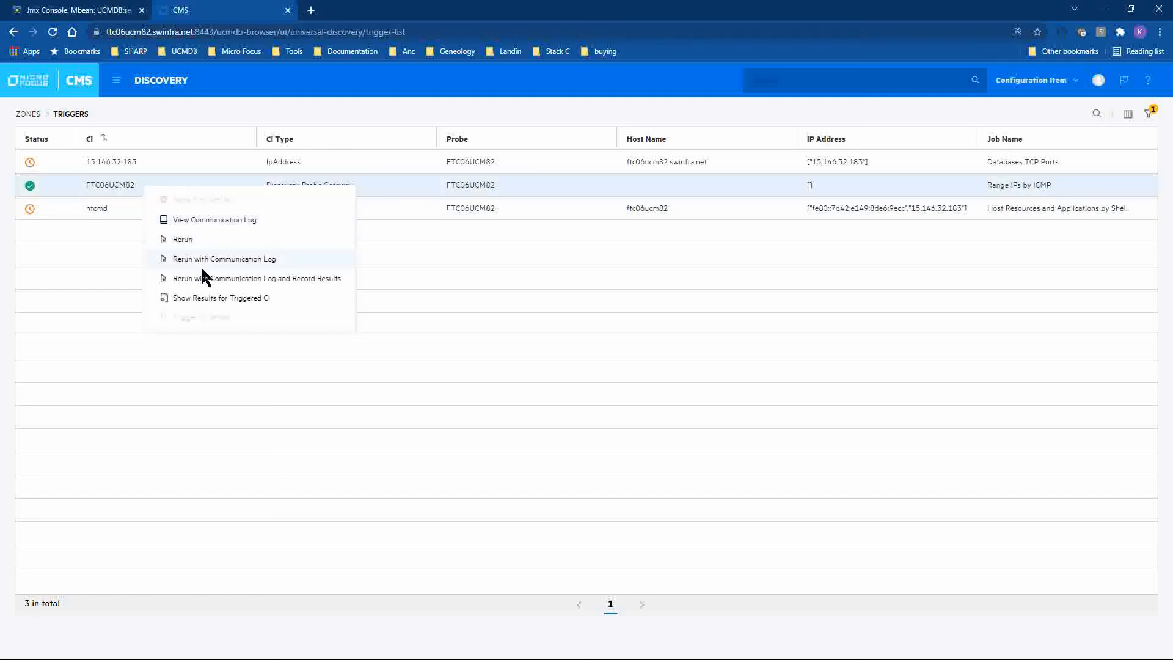
click(281, 299)
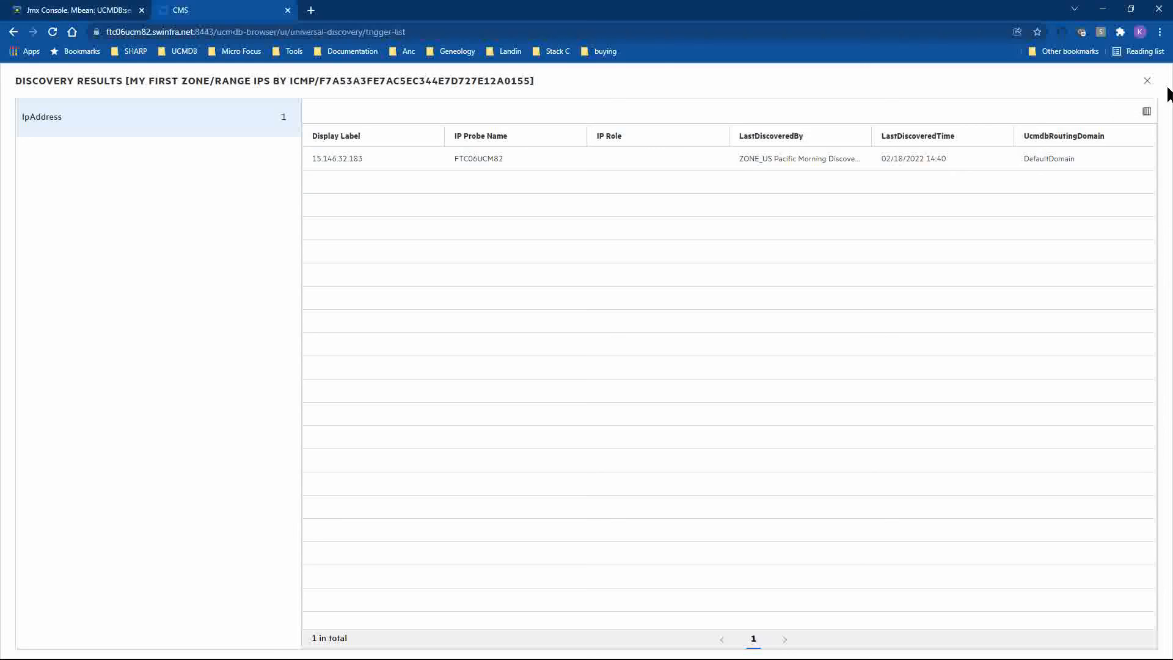
click(1147, 81)
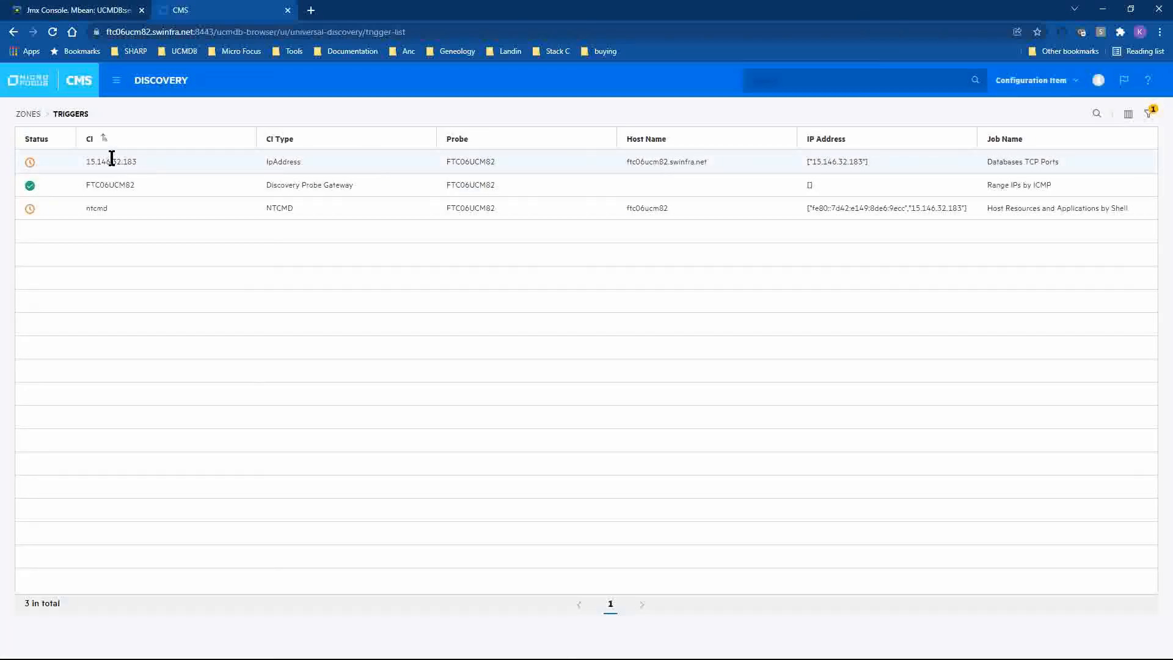
click(27, 111)
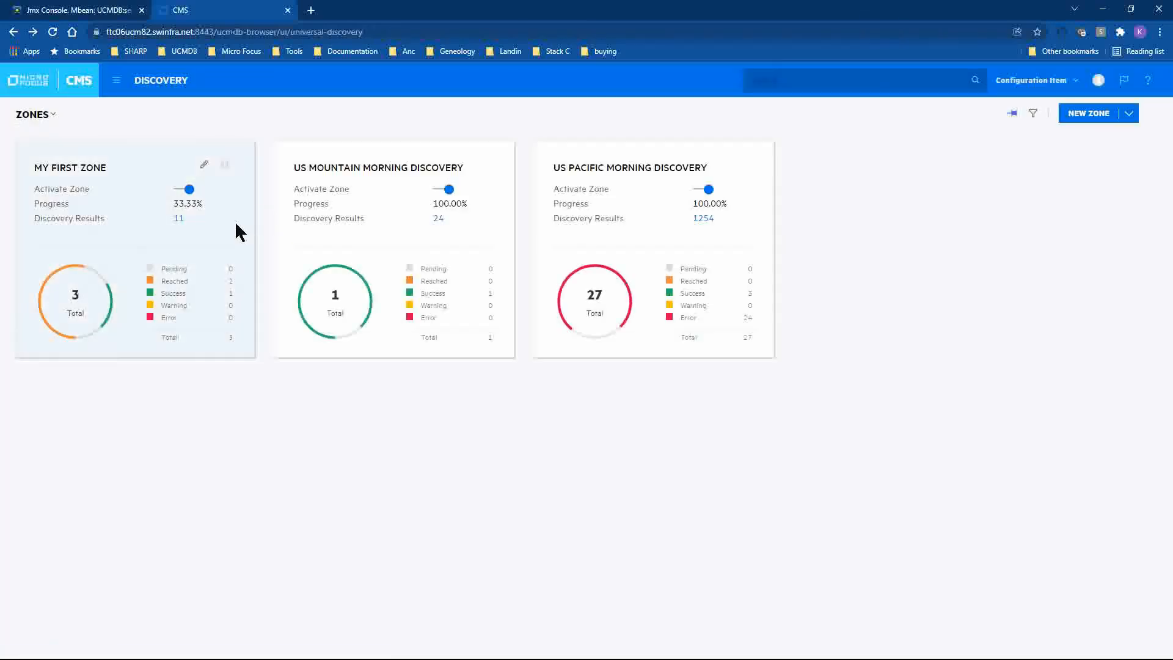